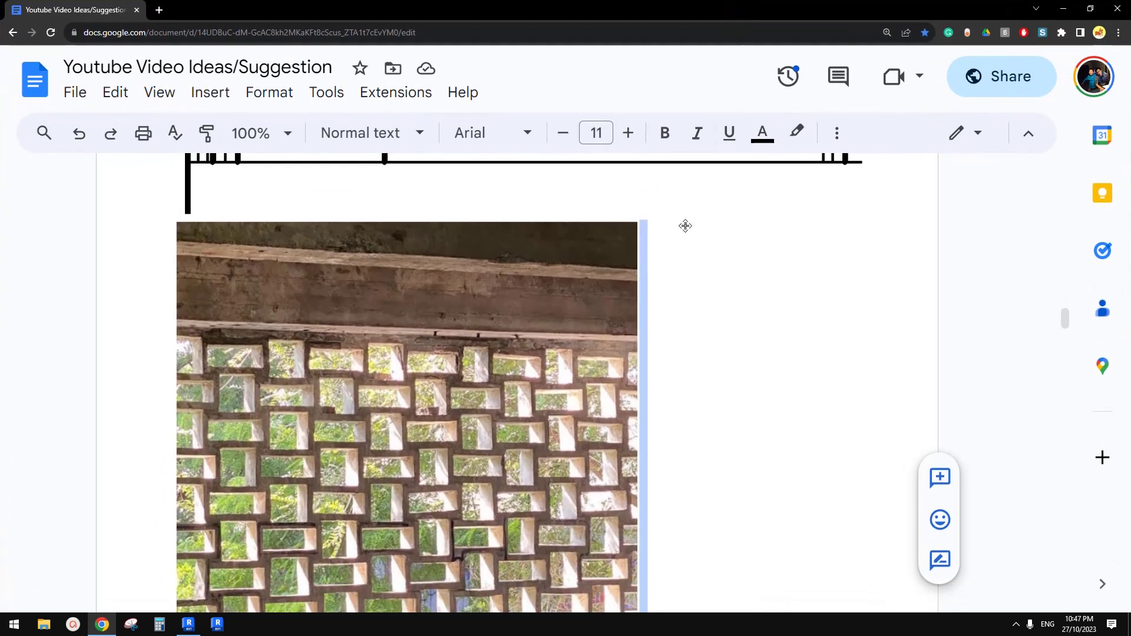
# - Examine the photo of the masonry screen wall in the document from the concrete beam down to the base
pyautogui.scroll(-10, 550, 344)
pyautogui.scroll(8, 512, 347)
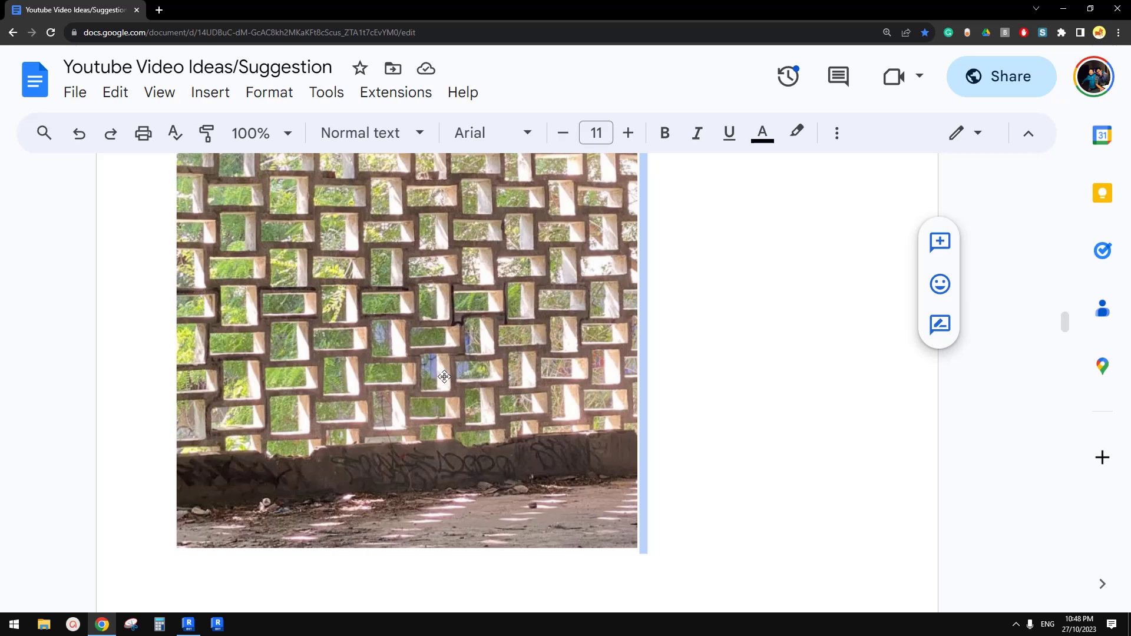
pyautogui.scroll(1, 447, 377)
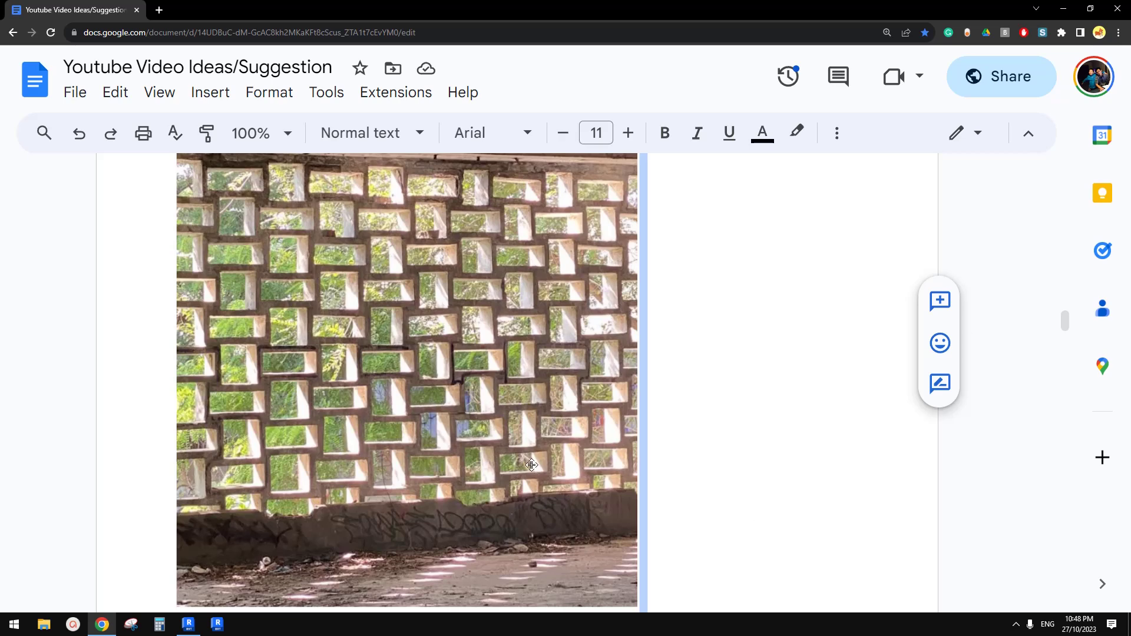
pyautogui.scroll(1, 431, 459)
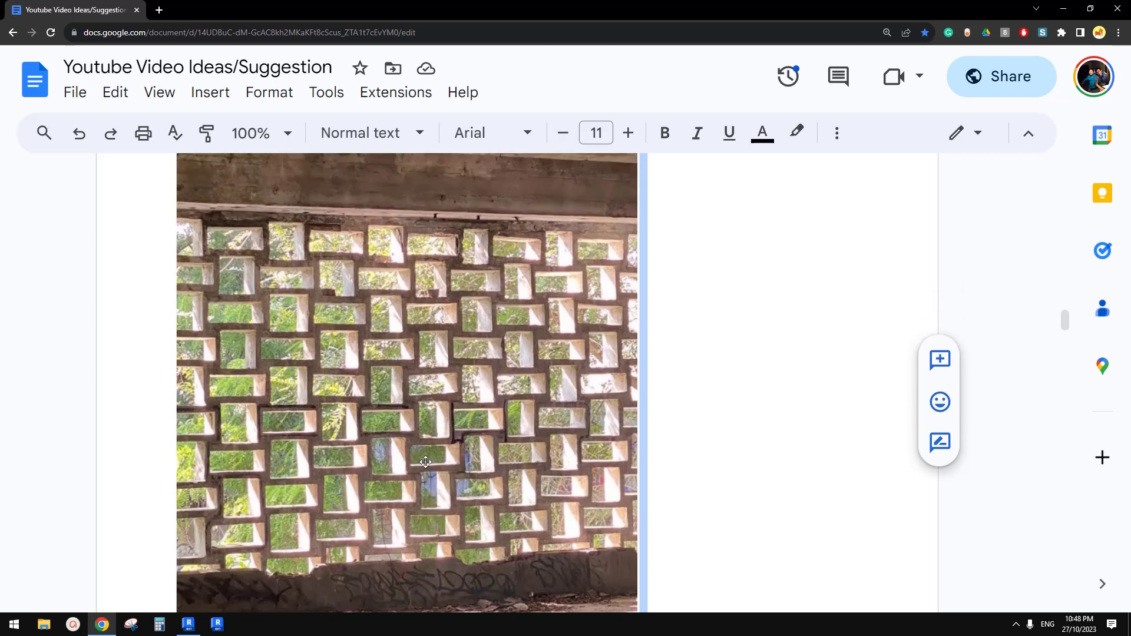
pyautogui.scroll(-1, 433, 458)
pyautogui.scroll(1, 434, 449)
# - Switch to Revit and set the masonry screen wall's length to 3300 mm
pyautogui.click(190, 624)
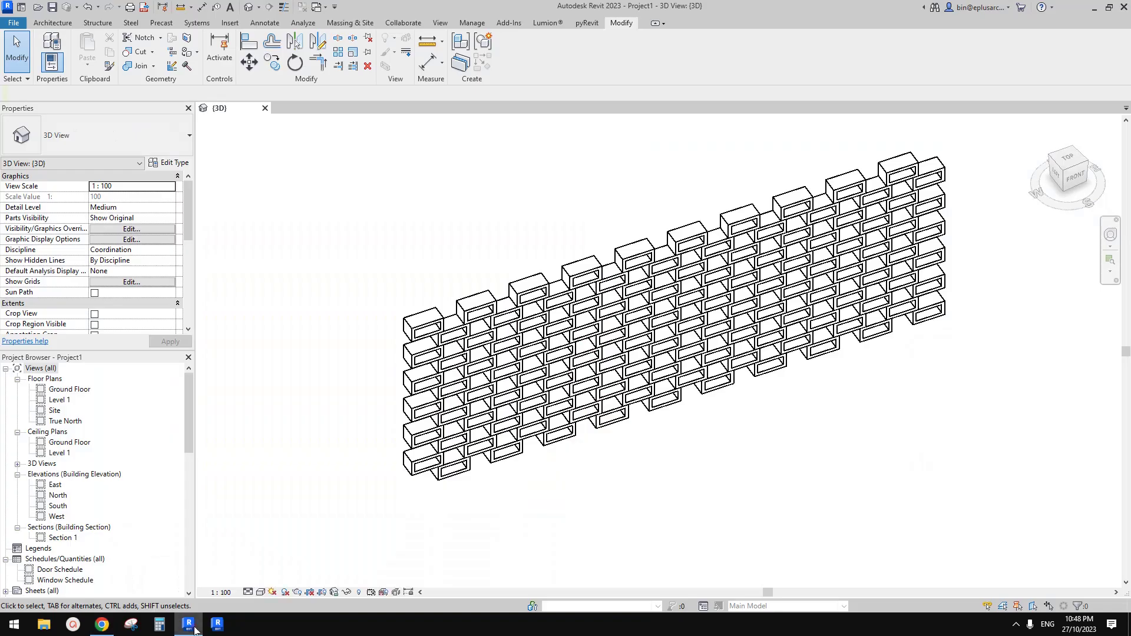
pyautogui.keyDown('shift'); pyautogui.moveTo(665, 420); pyautogui.dragTo(626, 312, button='middle'); pyautogui.keyUp('shift')
pyautogui.click(698, 343)
pyautogui.scroll(-2, 707, 380)
pyautogui.moveTo(739, 418); pyautogui.dragTo(712, 341, button='middle')
pyautogui.keyDown('shift'); pyautogui.moveTo(712, 340); pyautogui.dragTo(674, 394, button='middle'); pyautogui.keyUp('shift')
pyautogui.scroll(2, 689, 369)
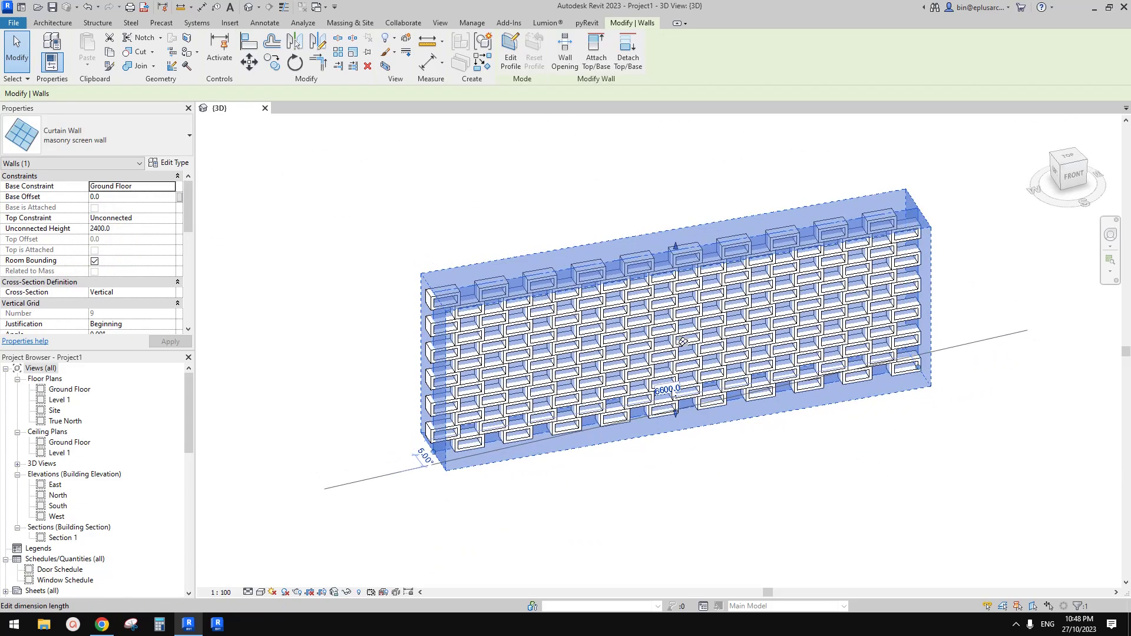
pyautogui.click(668, 390)
pyautogui.write('3300')
pyautogui.press('Return')
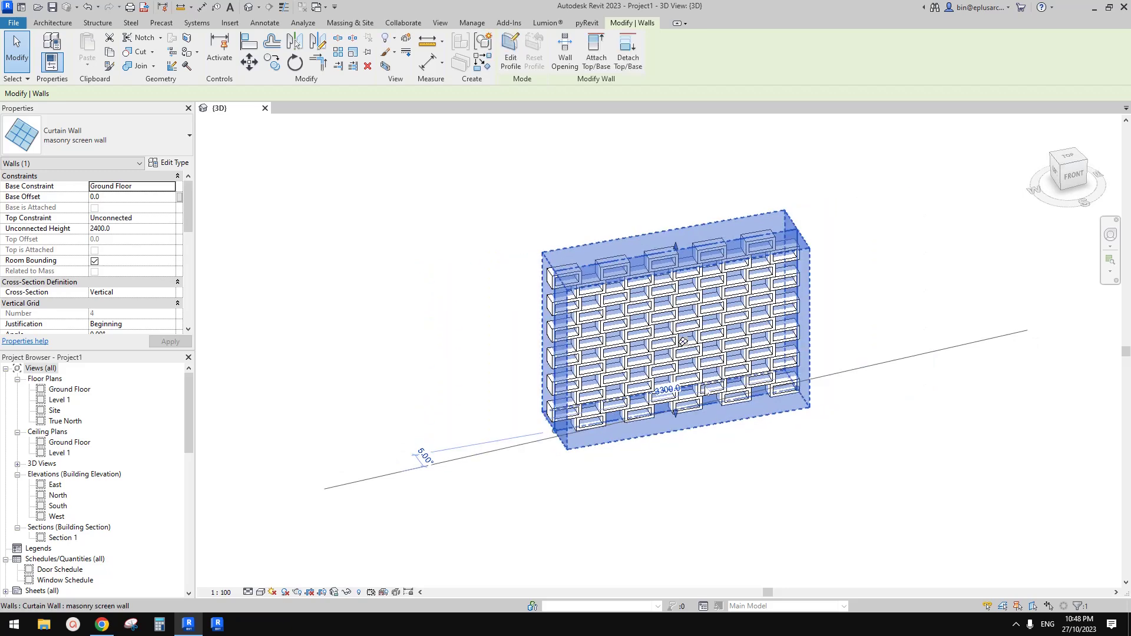
# - Set the masonry screen wall's unconnected height to 4800 mm
pyautogui.keyDown('shift'); pyautogui.moveTo(710, 332); pyautogui.dragTo(772, 406, button='middle'); pyautogui.keyUp('shift')
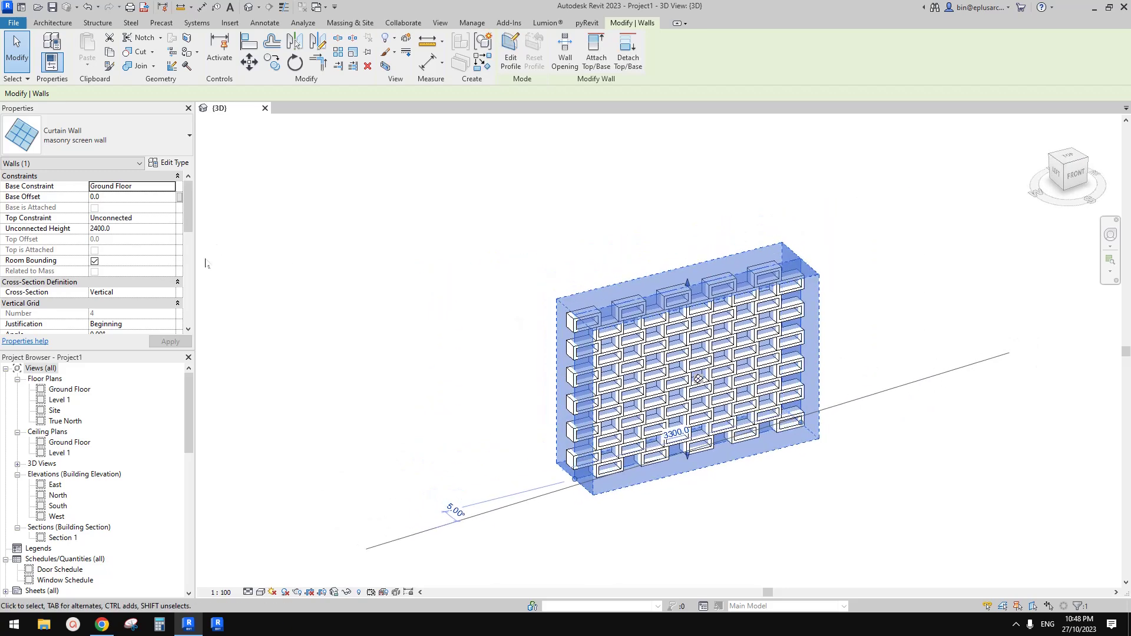
pyautogui.click(134, 229)
pyautogui.write('4800')
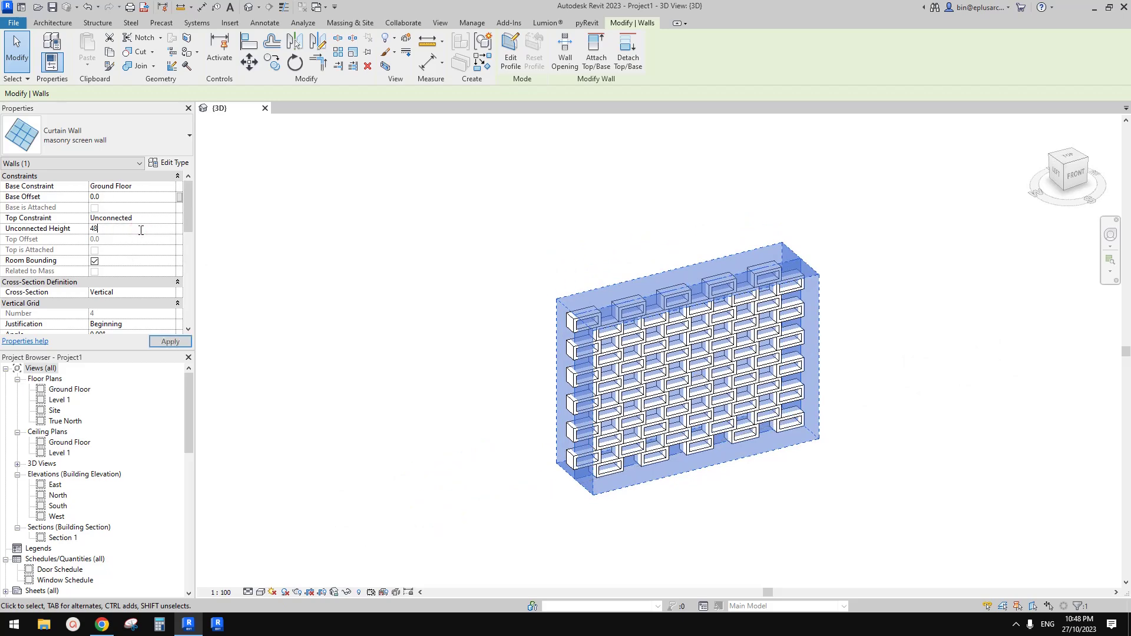
pyautogui.press('Return')
# - Examine the resized screen wall's block pattern up close and from different angles
pyautogui.moveTo(904, 378); pyautogui.dragTo(664, 381, button='middle')
pyautogui.click(835, 384)
pyautogui.scroll(3, 593, 268)
pyautogui.click(683, 252)
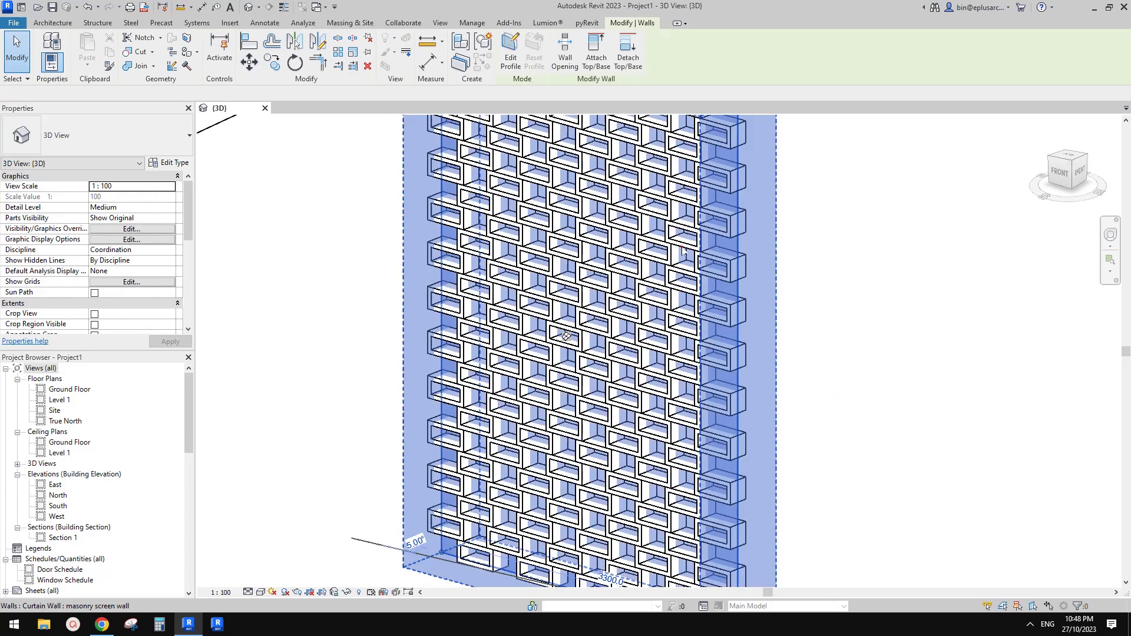
pyautogui.press('Tab')
pyautogui.click(683, 252)
pyautogui.scroll(-3, 683, 249)
pyautogui.keyDown('shift'); pyautogui.moveTo(694, 303); pyautogui.dragTo(826, 394, button='middle'); pyautogui.keyUp('shift')
pyautogui.click(830, 292)
pyautogui.moveTo(733, 369)
pyautogui.mouseDown(button='middle')
pyautogui.moveTo(775, 397)
pyautogui.moveTo(738, 370)
pyautogui.mouseUp(button='middle')
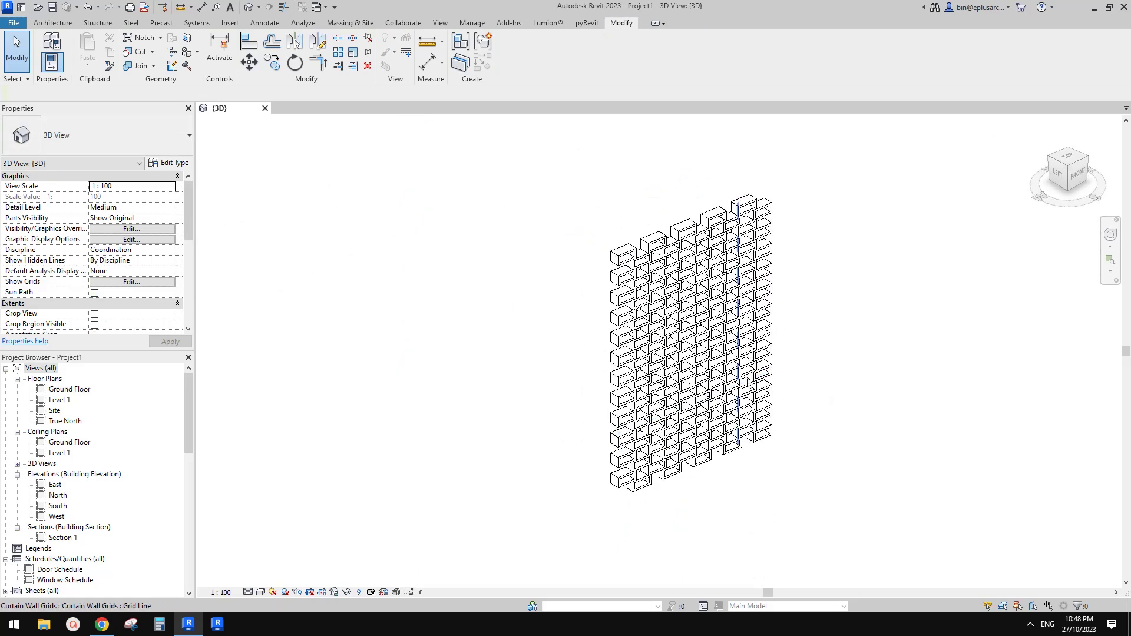
# - Draw a second masonry screen curtain wall 6600 mm long, with 4800 mm unconnected height, in front of the existing wall
pyautogui.click(737, 370)
pyautogui.press('Tab')
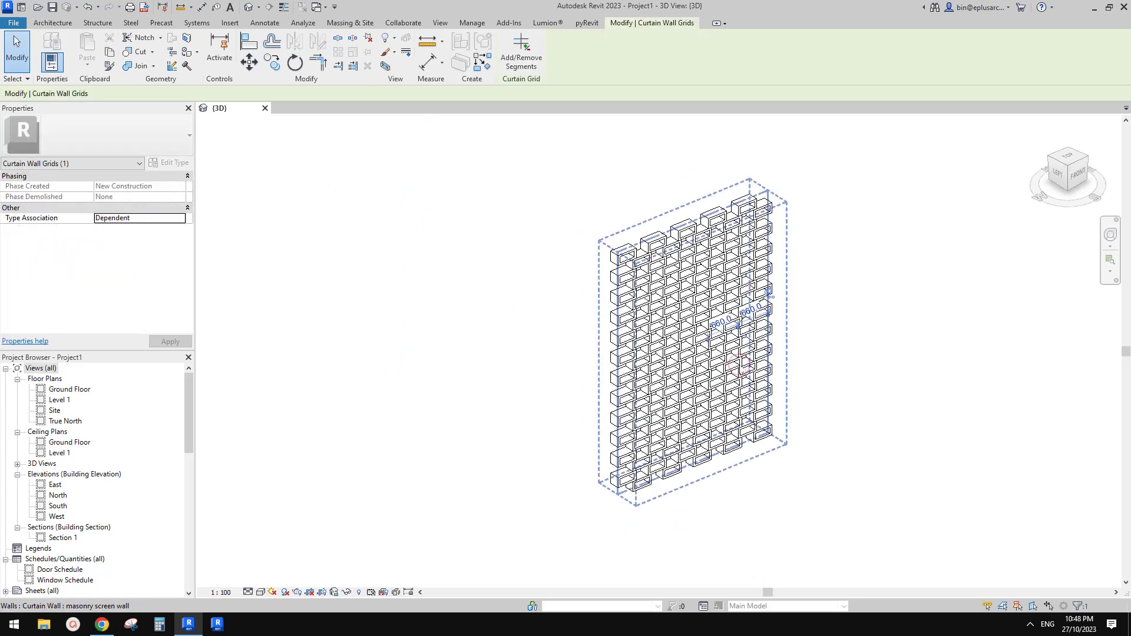
pyautogui.click(739, 368)
pyautogui.scroll(-1, 783, 428)
pyautogui.moveTo(794, 426); pyautogui.dragTo(734, 363, button='middle')
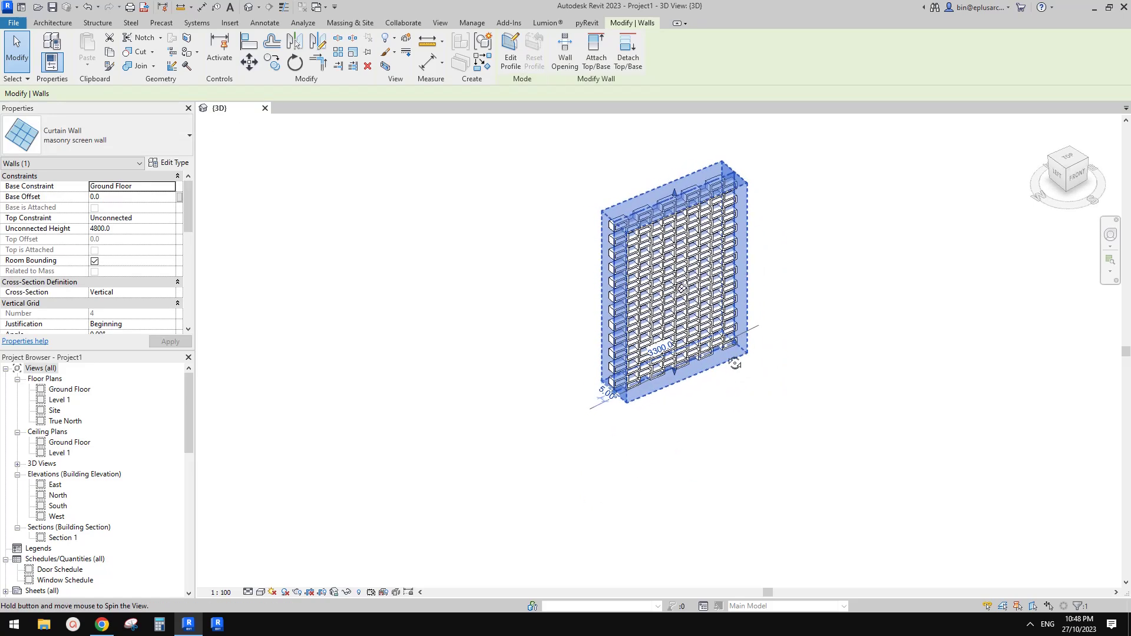
pyautogui.press('w')
pyautogui.press('a')
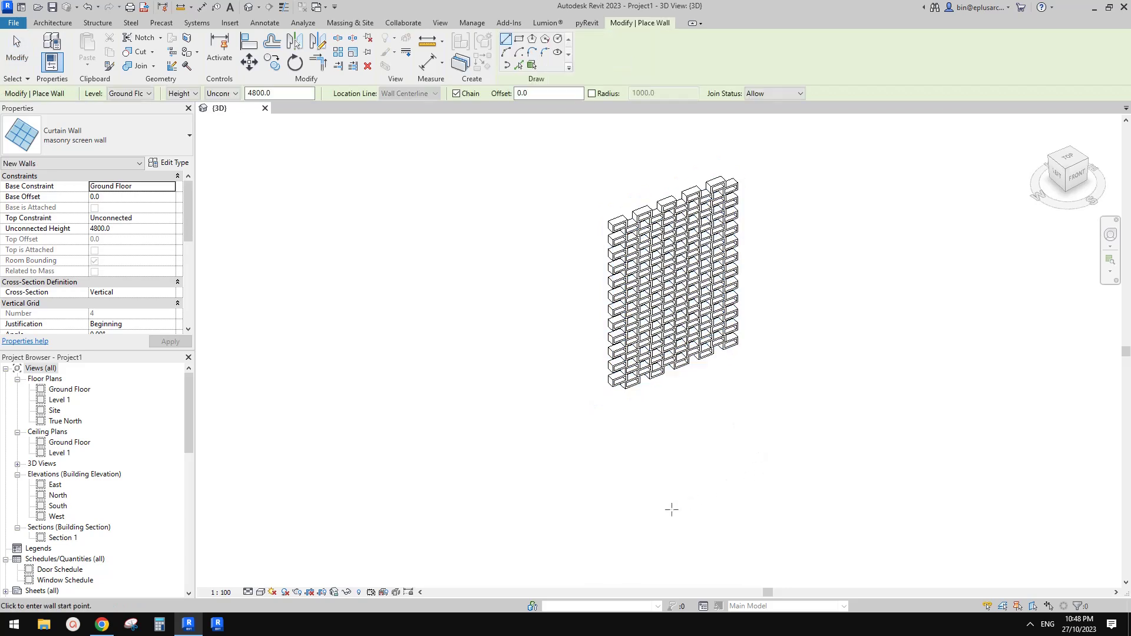
pyautogui.click(671, 510)
pyautogui.write('6')
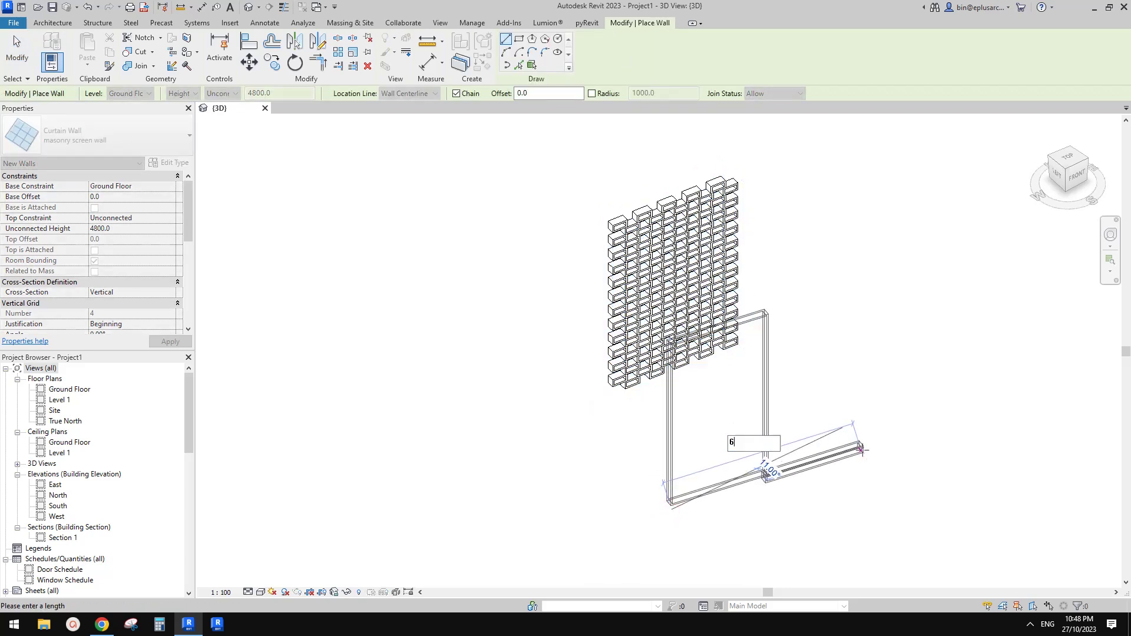
pyautogui.write('6')
pyautogui.press('Return')
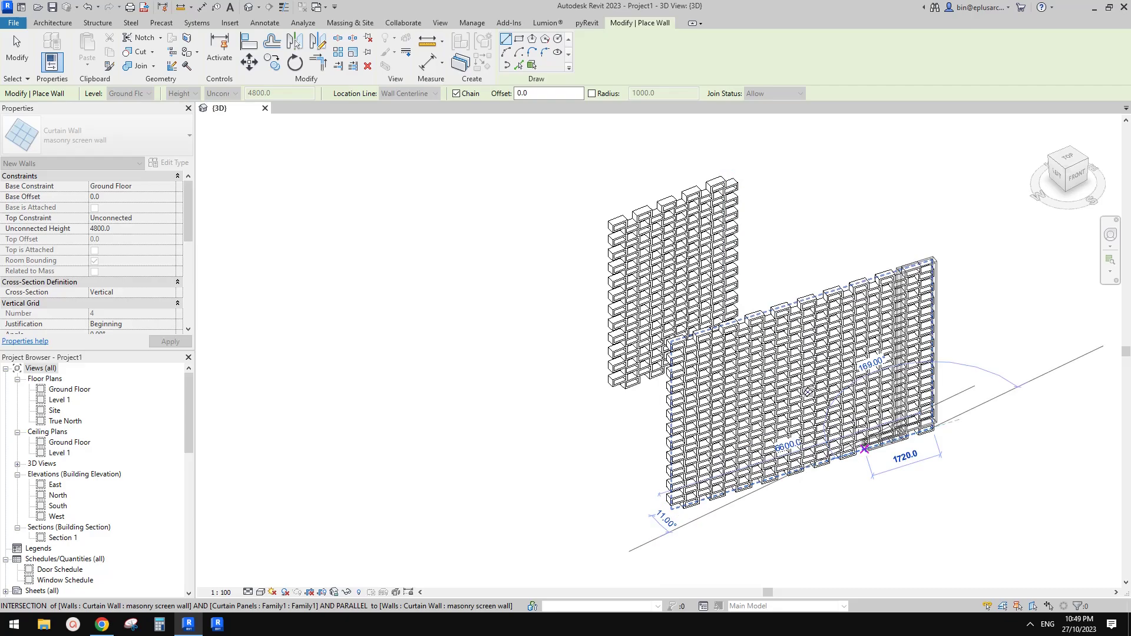
pyautogui.press('Escape')
pyautogui.press('Escape')
# - Check both screen walls in the 3D view and close Project1 without saving the changes
pyautogui.keyDown('shift'); pyautogui.moveTo(1027, 522); pyautogui.dragTo(819, 401, button='middle'); pyautogui.keyUp('shift')
pyautogui.keyDown('shift'); pyautogui.moveTo(725, 267); pyautogui.dragTo(655, 293, button='middle'); pyautogui.keyUp('shift')
pyautogui.scroll(1, 656, 293)
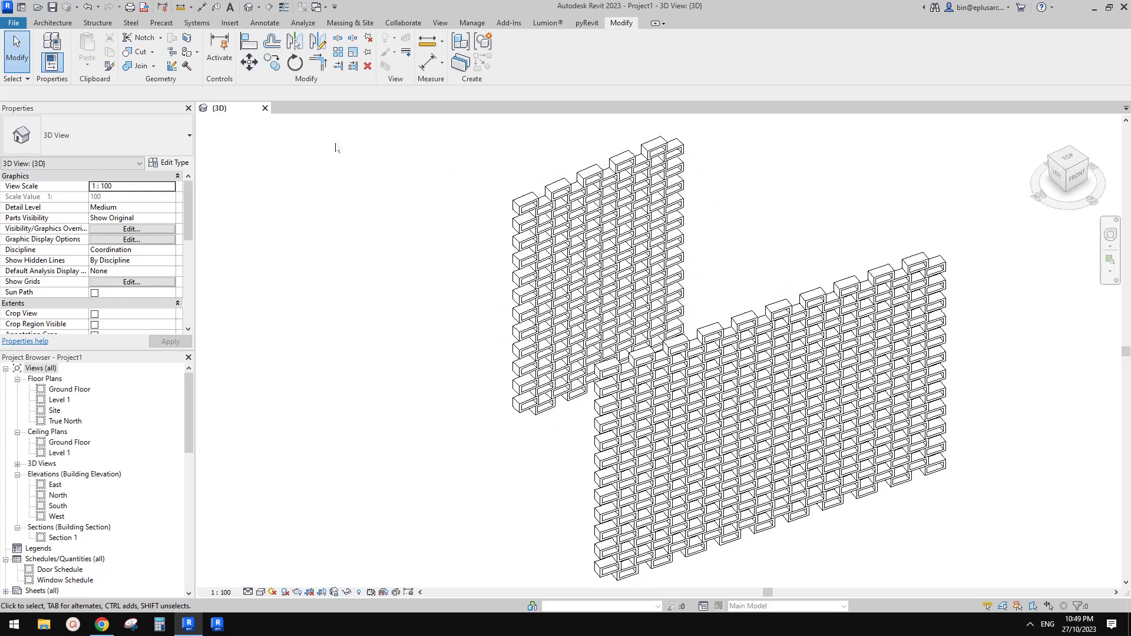
pyautogui.click(265, 108)
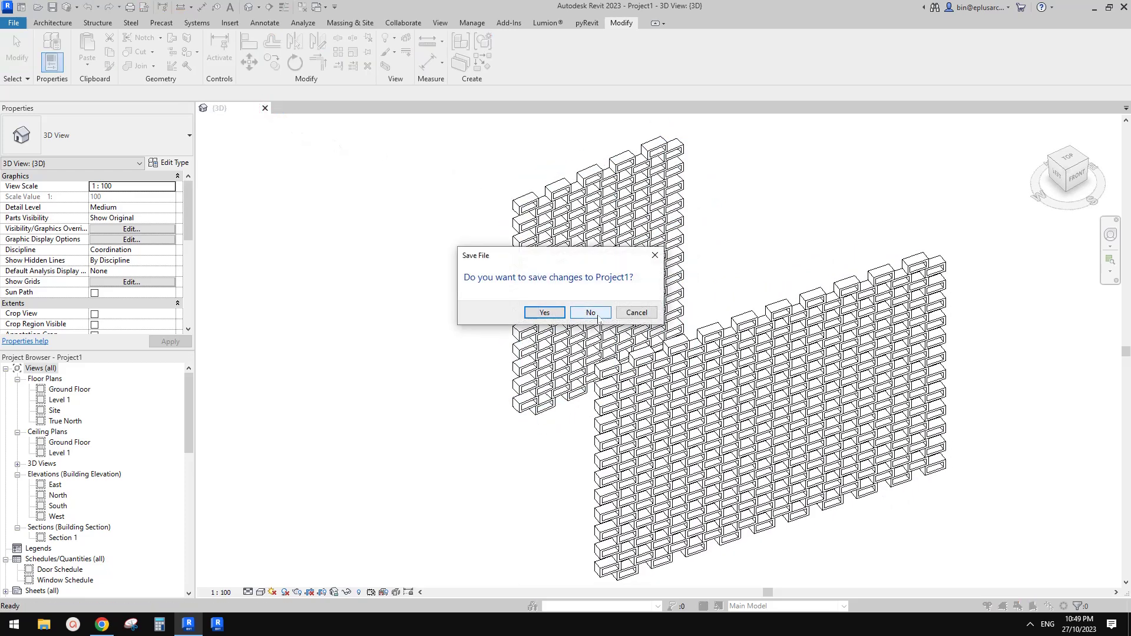
pyautogui.click(592, 312)
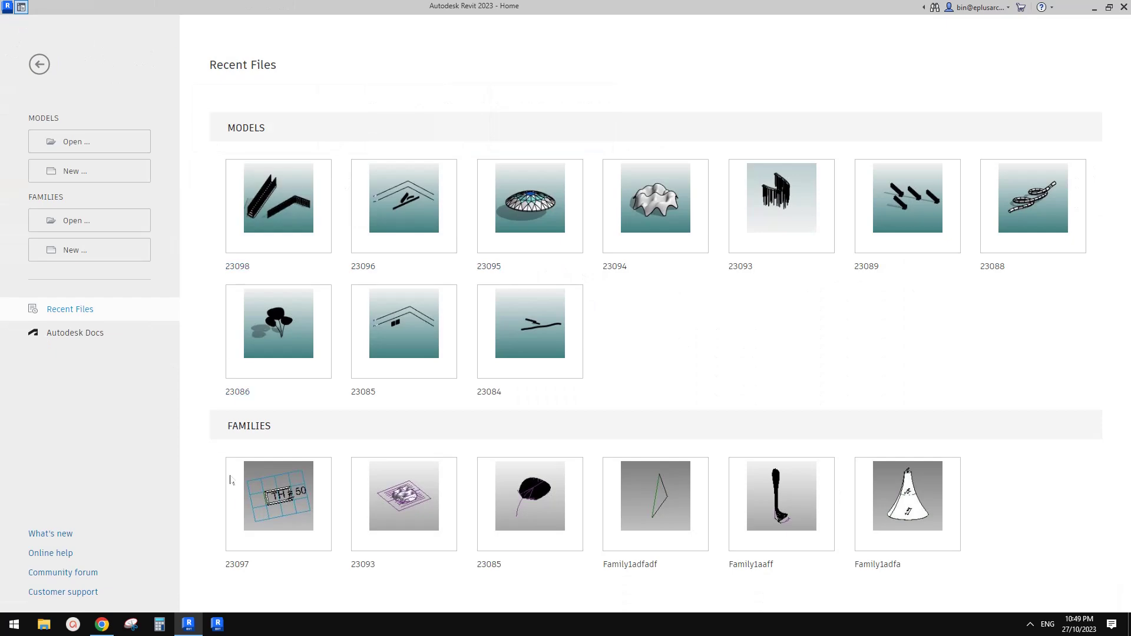
# - Switch to the wall photo in Chrome and capture the block pattern with blank space beside it using Snipping Tool
pyautogui.click(103, 629)
pyautogui.click(130, 625)
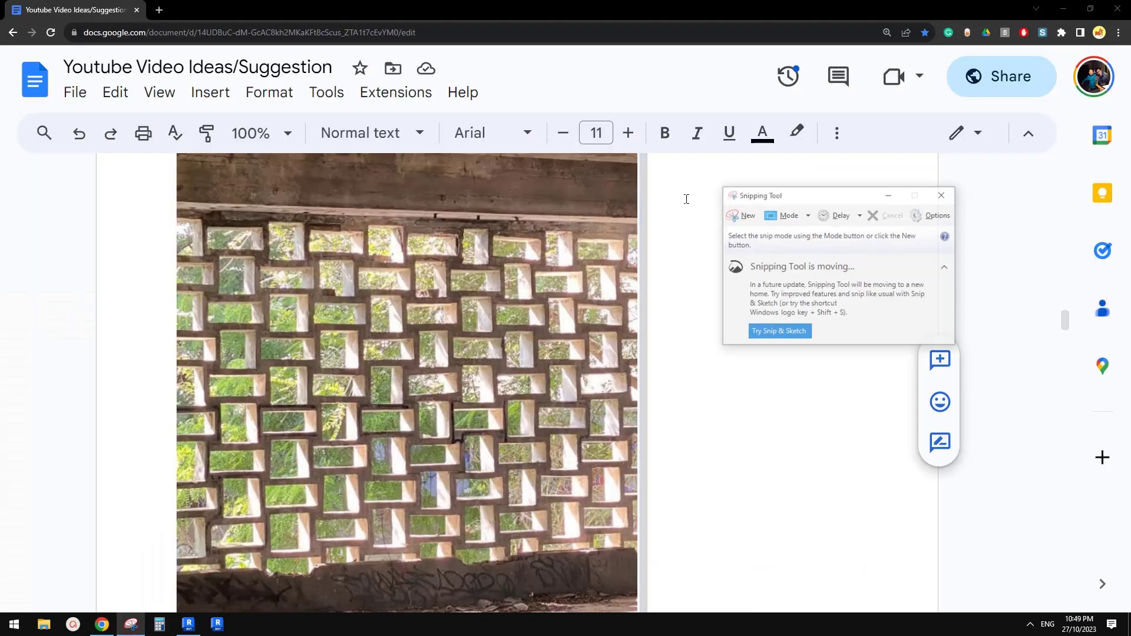
pyautogui.click(743, 216)
pyautogui.moveTo(273, 256); pyautogui.dragTo(830, 558)
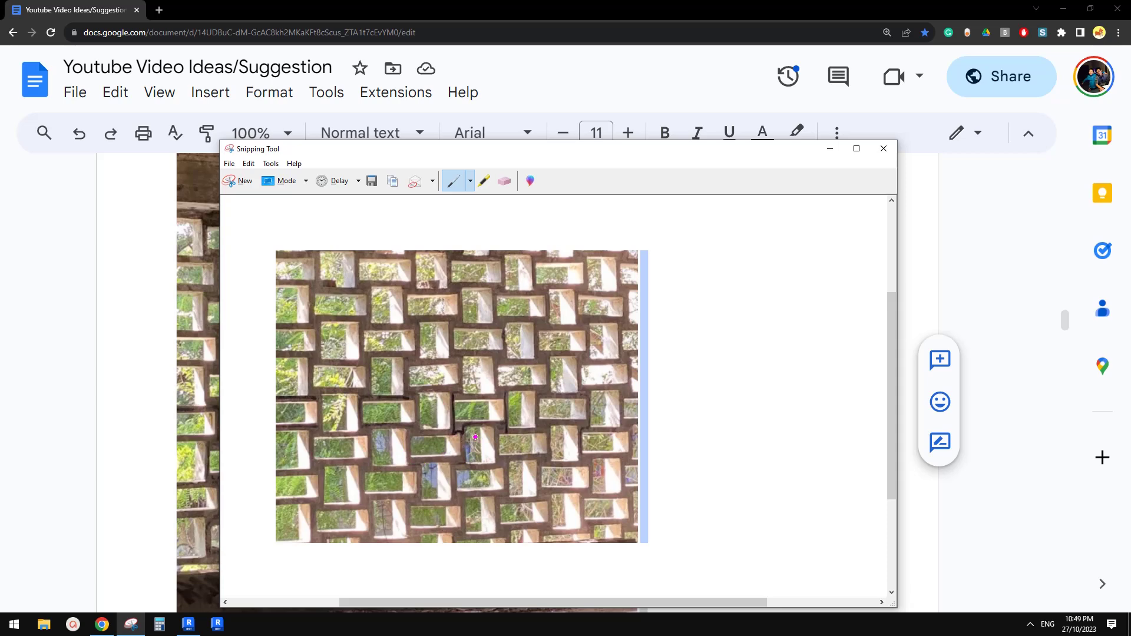
# - Outline one block on the captured photo and mark its 400 width, 200 height and its depth
pyautogui.moveTo(407, 433)
pyautogui.mouseDown()
pyautogui.moveTo(407, 455)
pyautogui.moveTo(463, 457)
pyautogui.moveTo(458, 431)
pyautogui.moveTo(407, 436)
pyautogui.mouseUp()
pyautogui.moveTo(406, 474)
pyautogui.mouseDown()
pyautogui.moveTo(407, 490)
pyautogui.moveTo(474, 479)
pyautogui.moveTo(436, 510)
pyautogui.moveTo(453, 515)
pyautogui.mouseUp()
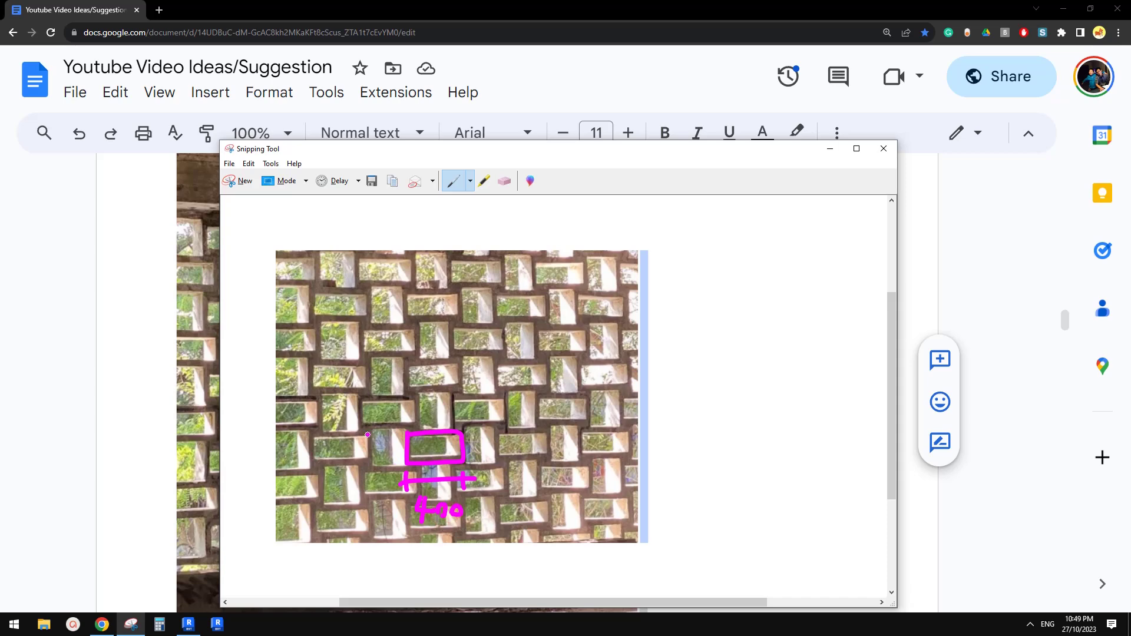
pyautogui.moveTo(374, 428); pyautogui.dragTo(375, 476)
pyautogui.moveTo(316, 439)
pyautogui.mouseDown()
pyautogui.moveTo(334, 457)
pyautogui.moveTo(339, 443)
pyautogui.moveTo(352, 446)
pyautogui.mouseUp()
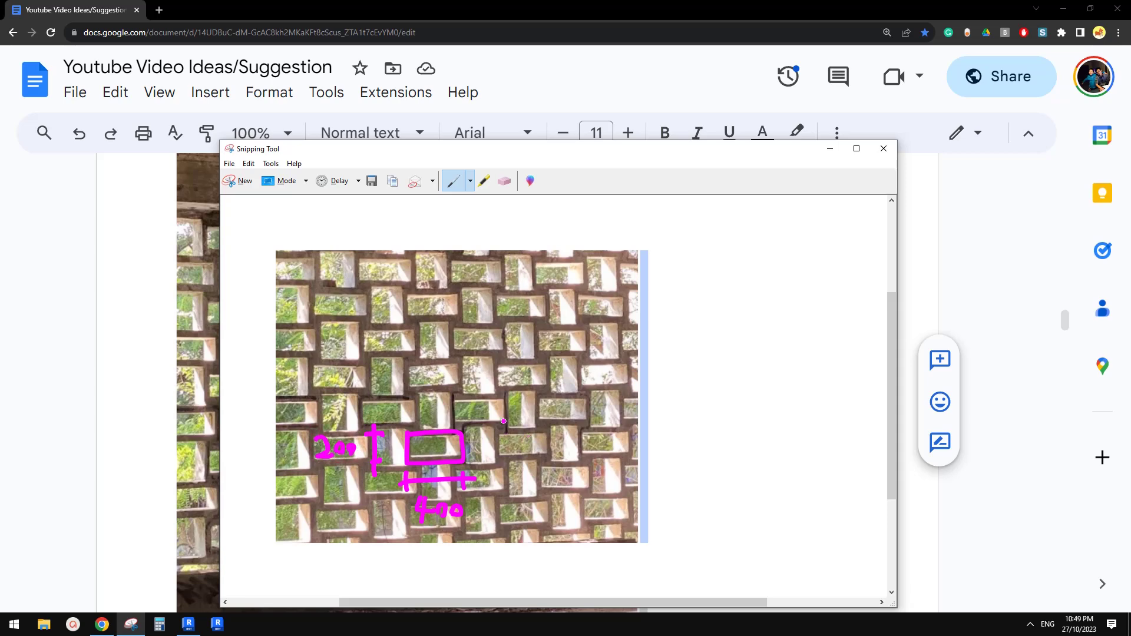
pyautogui.moveTo(487, 412)
pyautogui.mouseDown()
pyautogui.moveTo(507, 422)
pyautogui.moveTo(489, 415)
pyautogui.moveTo(496, 386)
pyautogui.moveTo(521, 385)
pyautogui.mouseUp()
# - Sketch a grid of three vertical and three horizontal lines in the blank area beside the photo
pyautogui.moveTo(709, 285); pyautogui.dragTo(705, 433)
pyautogui.moveTo(676, 335); pyautogui.dragTo(837, 342)
pyautogui.moveTo(793, 282); pyautogui.dragTo(787, 452)
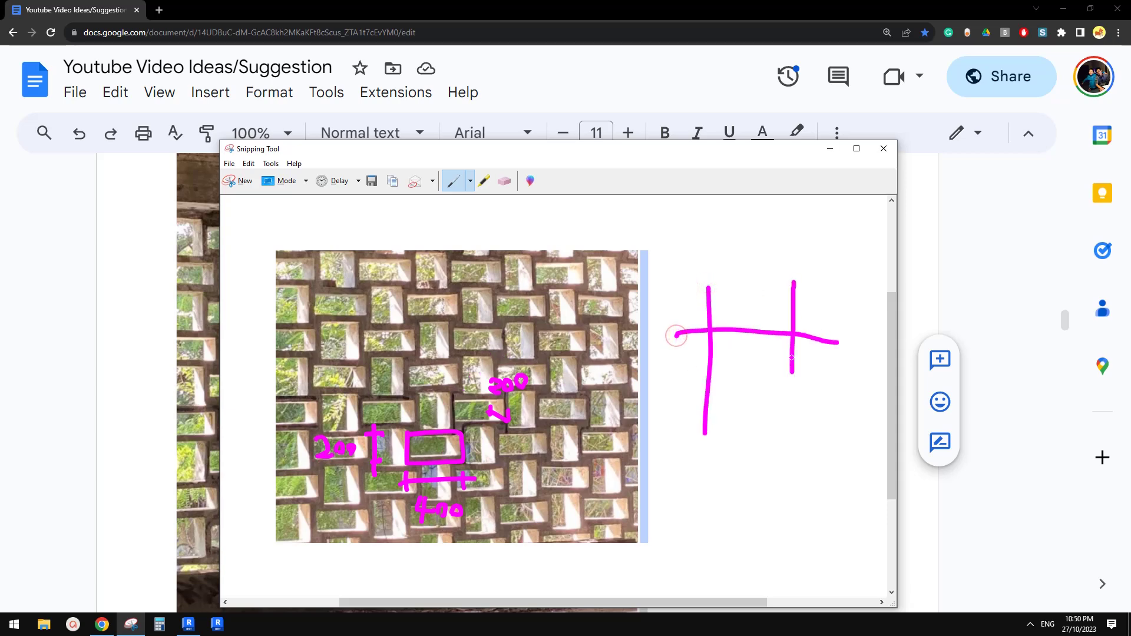
pyautogui.moveTo(683, 396); pyautogui.dragTo(855, 392)
pyautogui.moveTo(706, 417)
pyautogui.mouseDown()
pyautogui.moveTo(707, 468)
pyautogui.moveTo(833, 451)
pyautogui.moveTo(787, 472)
pyautogui.mouseUp()
pyautogui.moveTo(864, 312)
pyautogui.mouseDown()
pyautogui.moveTo(862, 468)
pyautogui.moveTo(861, 449)
pyautogui.moveTo(842, 451)
pyautogui.mouseUp()
pyautogui.moveTo(876, 341); pyautogui.dragTo(838, 342)
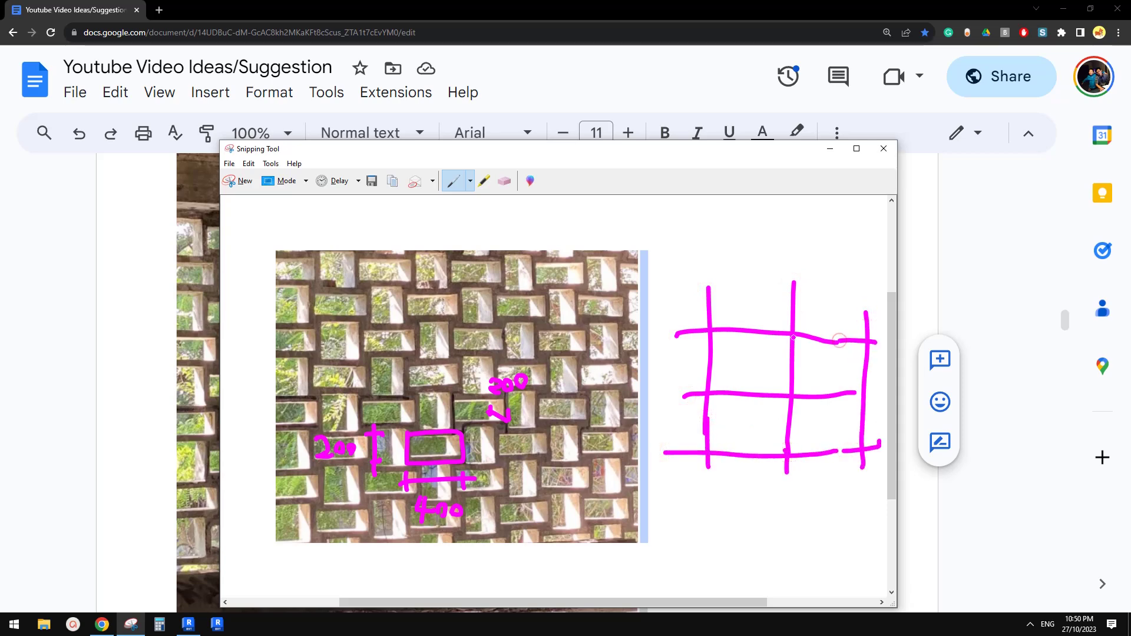
pyautogui.moveTo(856, 393); pyautogui.dragTo(875, 391)
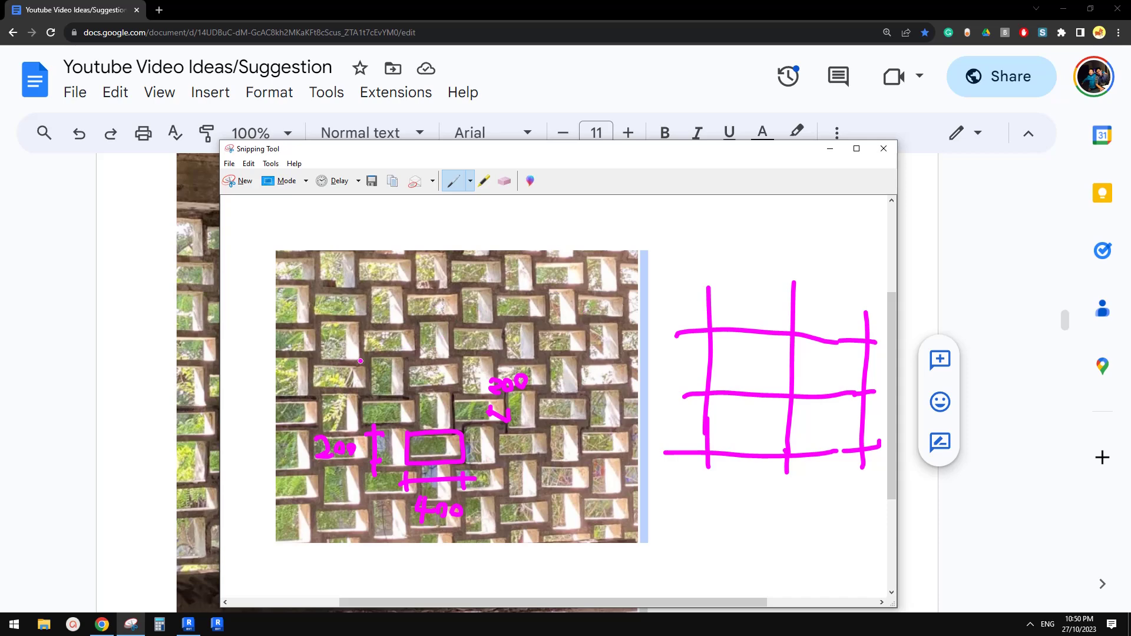
# - Outline a two-by-two grid of repeating pattern cells over the blocks in the photo
pyautogui.moveTo(358, 358); pyautogui.dragTo(417, 356)
pyautogui.moveTo(450, 356); pyautogui.dragTo(449, 288)
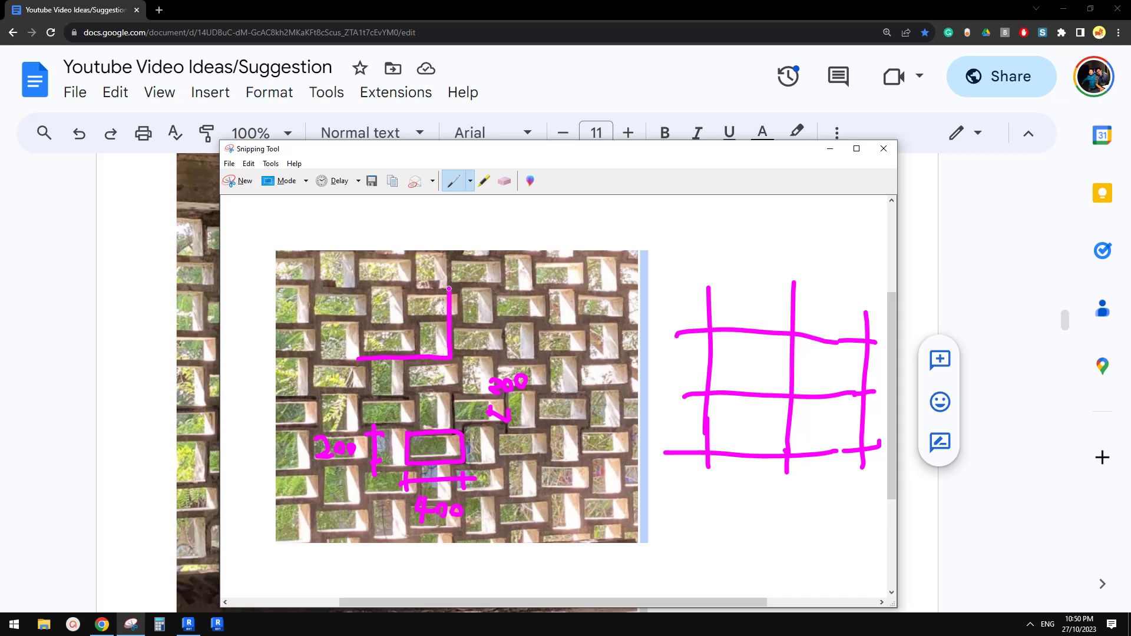
pyautogui.moveTo(355, 287); pyautogui.dragTo(356, 358)
pyautogui.moveTo(353, 288); pyautogui.dragTo(451, 288)
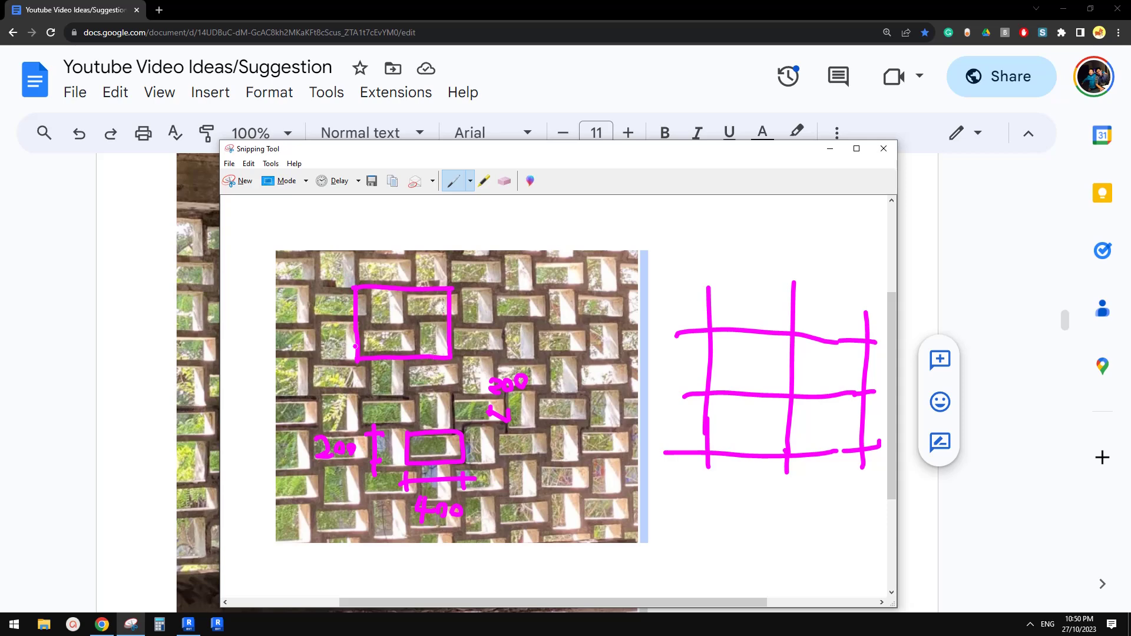
pyautogui.moveTo(451, 288)
pyautogui.mouseDown()
pyautogui.moveTo(529, 286)
pyautogui.moveTo(535, 336)
pyautogui.moveTo(455, 360)
pyautogui.mouseUp()
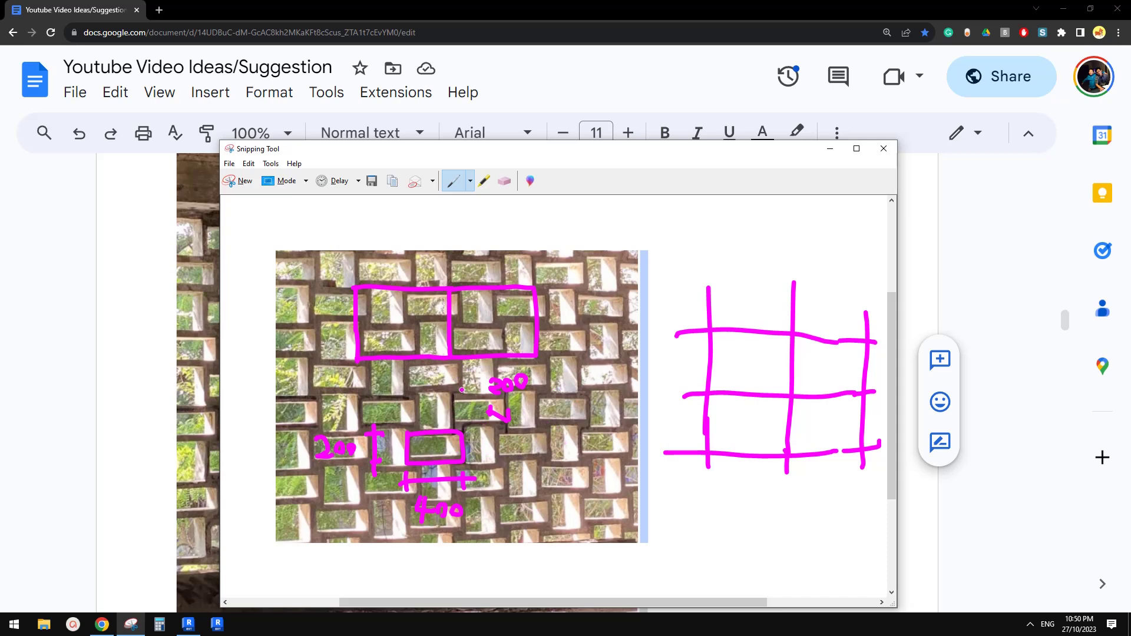
pyautogui.moveTo(357, 359)
pyautogui.mouseDown()
pyautogui.moveTo(353, 426)
pyautogui.moveTo(450, 427)
pyautogui.moveTo(449, 369)
pyautogui.mouseUp()
pyautogui.moveTo(455, 425)
pyautogui.mouseDown()
pyautogui.moveTo(533, 425)
pyautogui.moveTo(537, 356)
pyautogui.mouseUp()
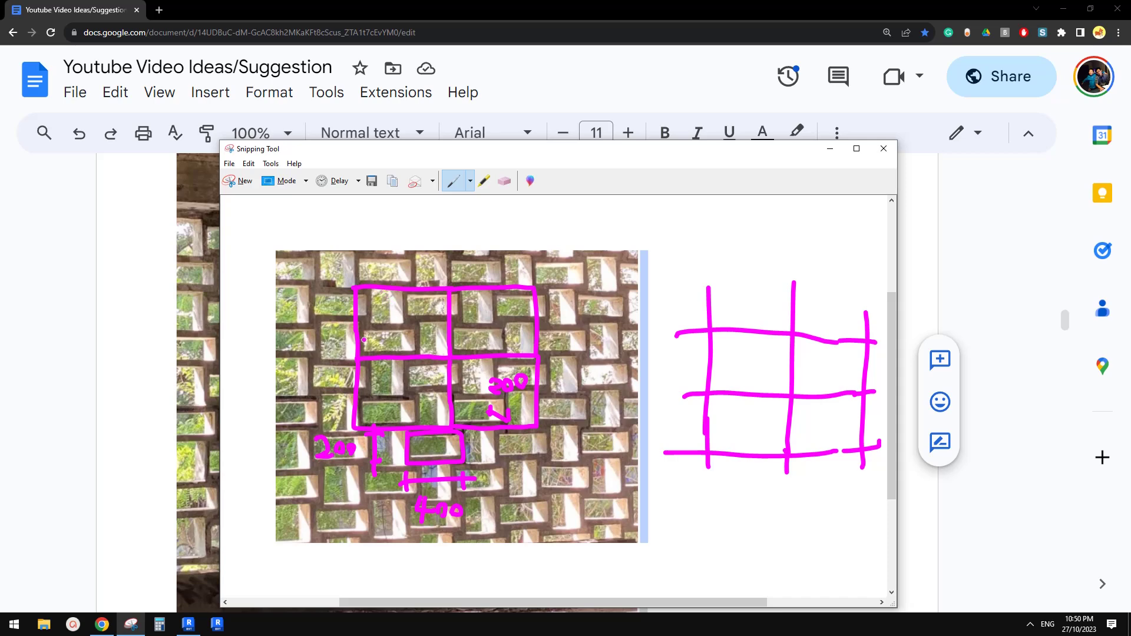
# - Hatch the upper-left cell of the two-by-two grid to mark one repeating curtain panel
pyautogui.moveTo(374, 291)
pyautogui.mouseDown()
pyautogui.moveTo(359, 333)
pyautogui.moveTo(384, 346)
pyautogui.mouseUp()
pyautogui.moveTo(430, 301)
pyautogui.mouseDown()
pyautogui.moveTo(400, 356)
pyautogui.moveTo(422, 346)
pyautogui.mouseUp()
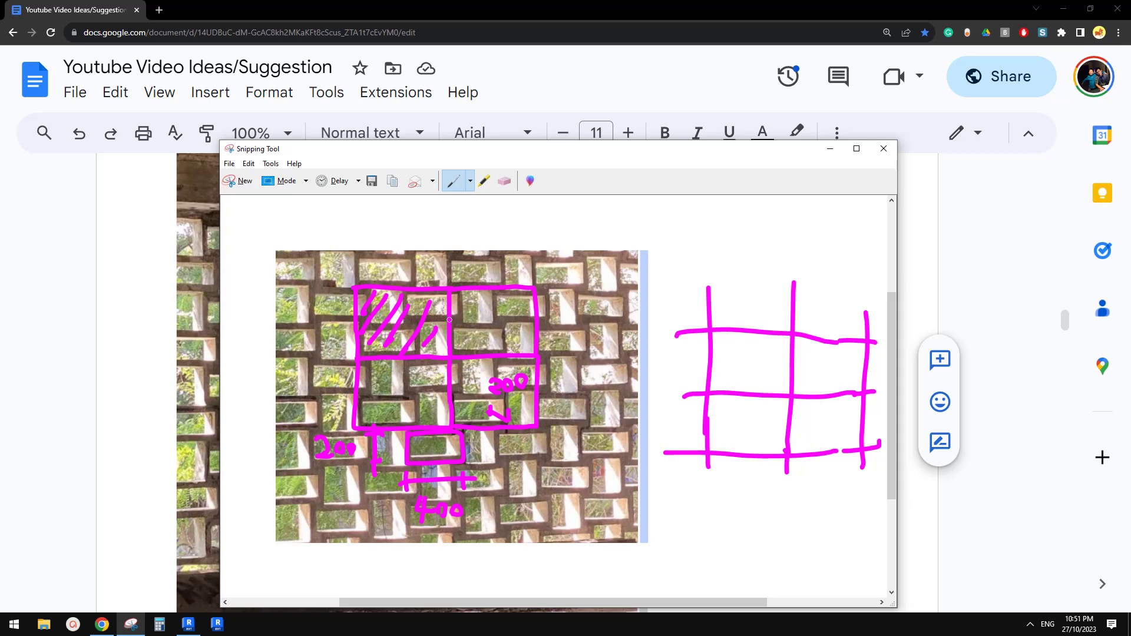
pyautogui.moveTo(366, 323)
pyautogui.mouseDown()
pyautogui.moveTo(420, 323)
pyautogui.moveTo(419, 353)
pyautogui.moveTo(368, 356)
pyautogui.mouseUp()
# - Trace the parts of the blocks that extend past the right edges of the grid cells on the photo
pyautogui.moveTo(403, 318); pyautogui.dragTo(452, 317)
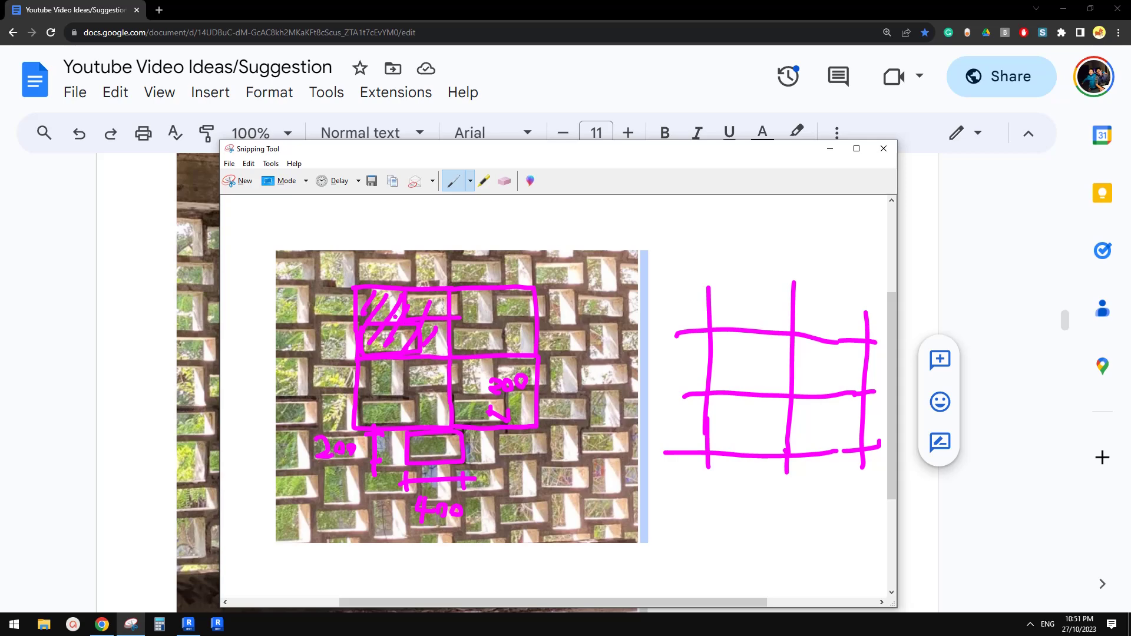
pyautogui.moveTo(459, 316); pyautogui.dragTo(461, 294)
pyautogui.moveTo(451, 361)
pyautogui.mouseDown()
pyautogui.moveTo(463, 385)
pyautogui.moveTo(453, 384)
pyautogui.mouseUp()
pyautogui.moveTo(536, 360)
pyautogui.mouseDown()
pyautogui.moveTo(550, 360)
pyautogui.moveTo(534, 388)
pyautogui.moveTo(515, 388)
pyautogui.moveTo(525, 363)
pyautogui.mouseUp()
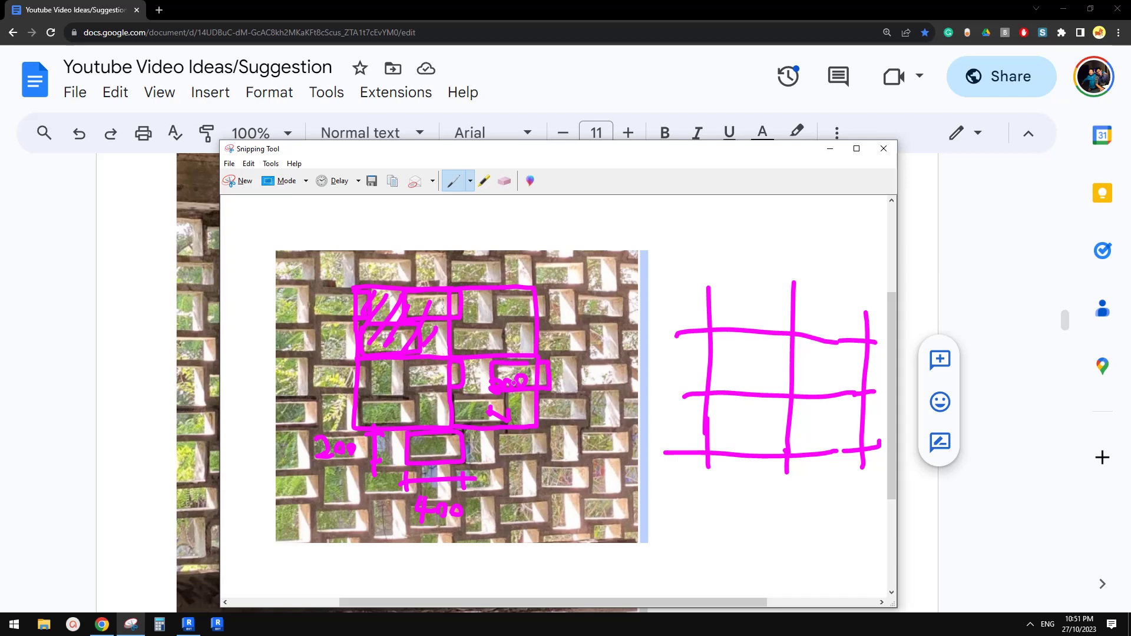
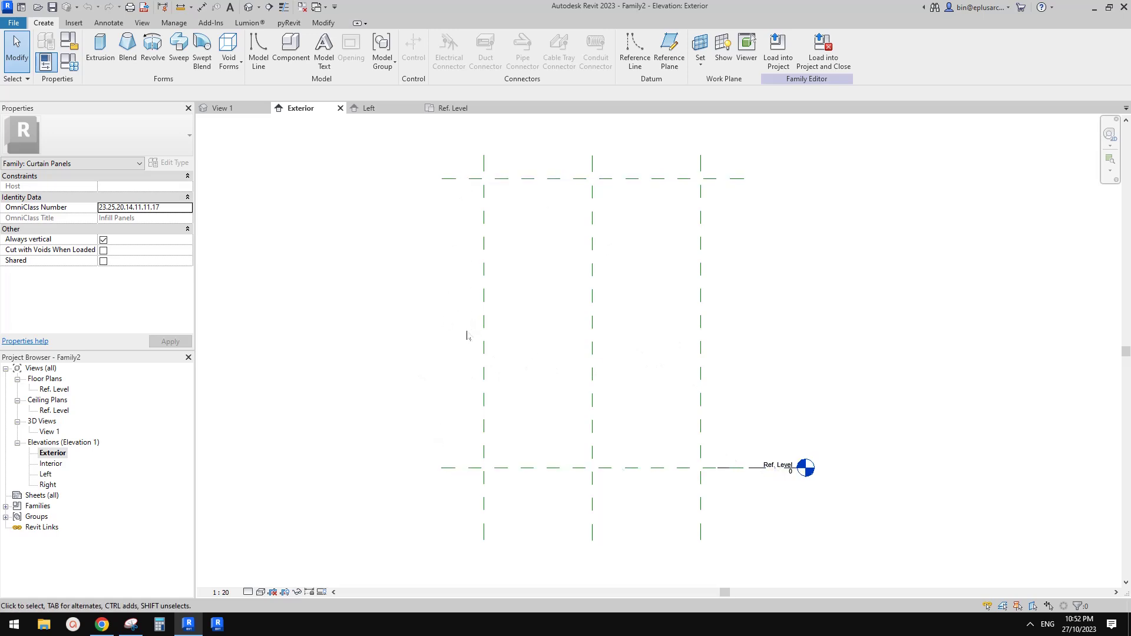
# - Switch to the Snipping Tool markup and note the grid cell's height as 400 on photo and sketch, and its width as 660
pyautogui.click(132, 625)
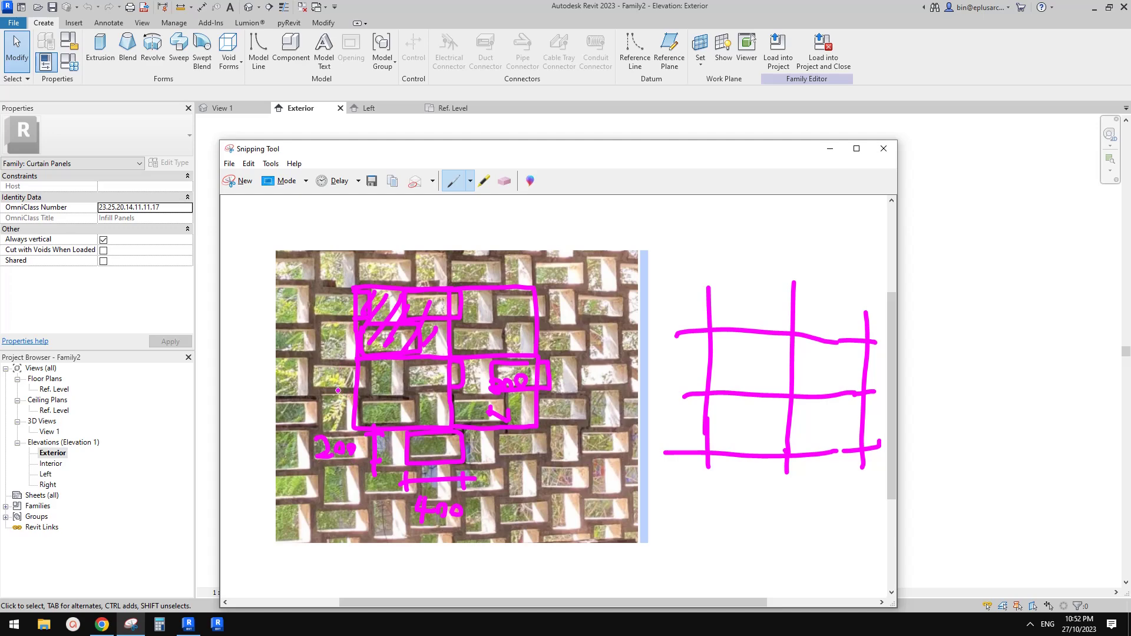
pyautogui.moveTo(316, 385)
pyautogui.mouseDown()
pyautogui.moveTo(312, 400)
pyautogui.moveTo(327, 388)
pyautogui.moveTo(351, 407)
pyautogui.mouseUp()
pyautogui.moveTo(677, 417)
pyautogui.mouseDown()
pyautogui.moveTo(673, 434)
pyautogui.moveTo(686, 436)
pyautogui.moveTo(683, 424)
pyautogui.moveTo(701, 440)
pyautogui.mouseUp()
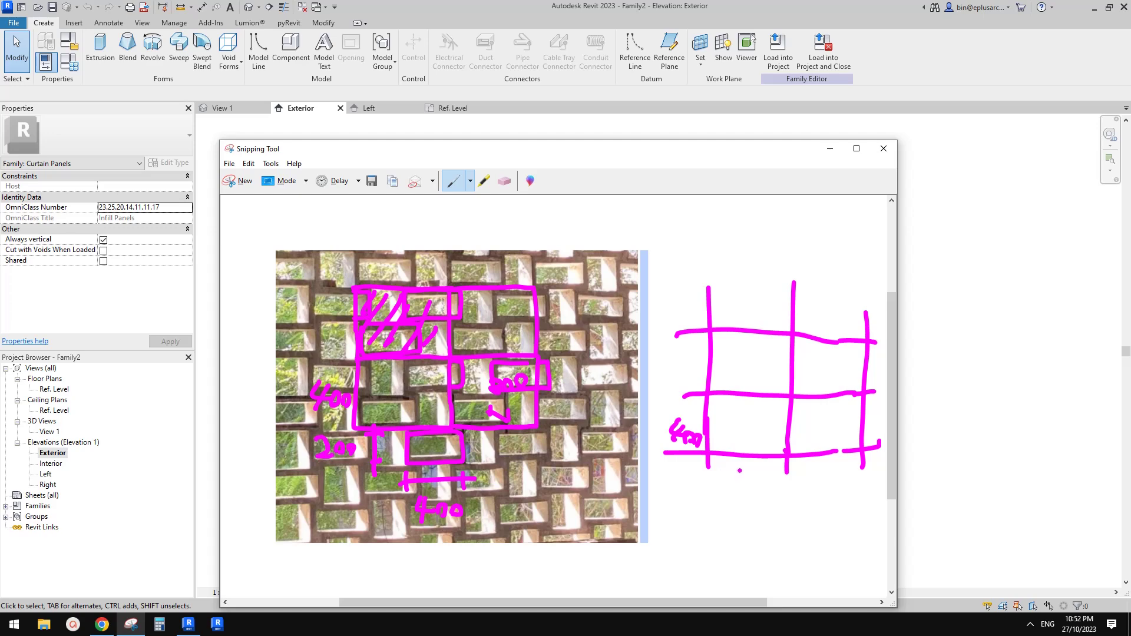
pyautogui.moveTo(737, 460)
pyautogui.mouseDown()
pyautogui.moveTo(725, 484)
pyautogui.moveTo(764, 478)
pyautogui.mouseUp()
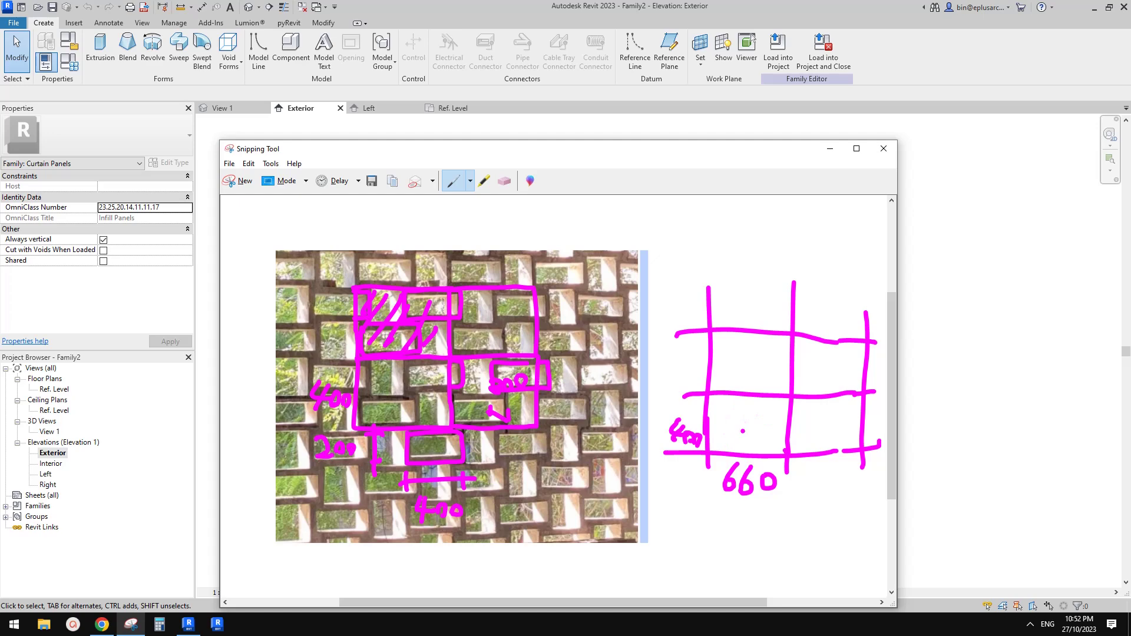
# - Switch to Revit and set the Right reference plane 330 mm from the centre plane
pyautogui.click(189, 625)
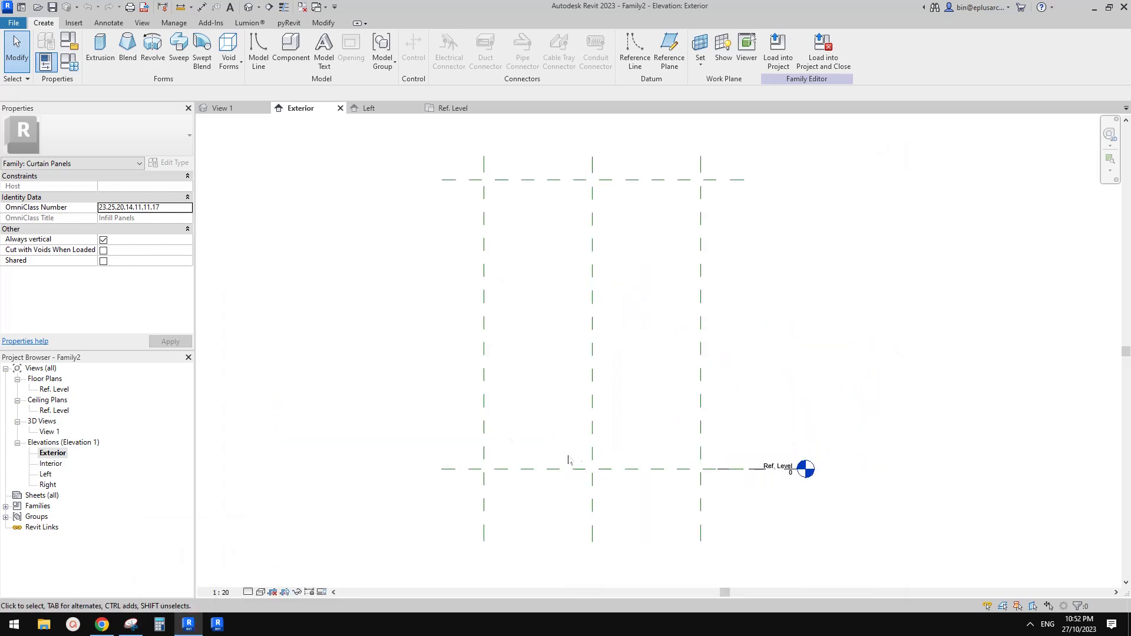
pyautogui.click(484, 430)
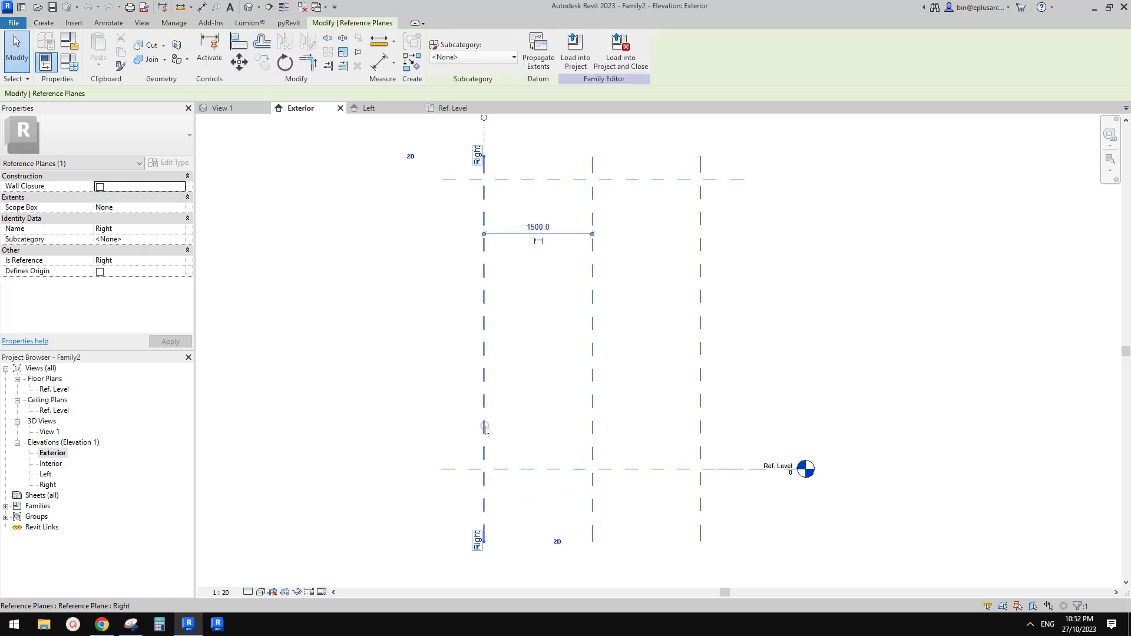
pyautogui.click(538, 223)
pyautogui.write('3')
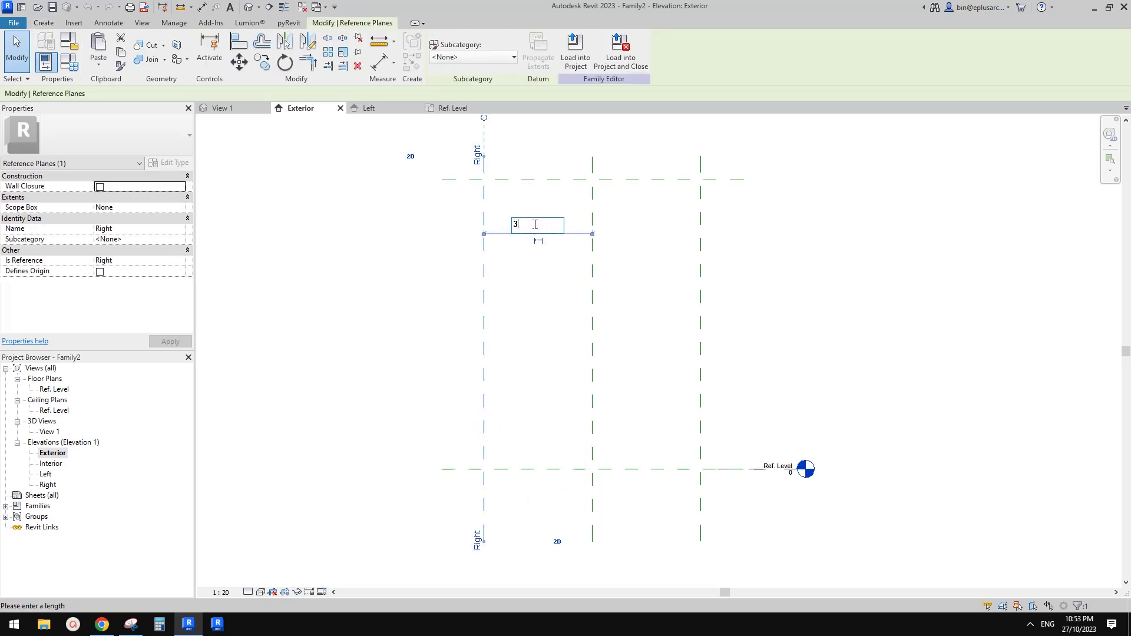
pyautogui.write('30')
pyautogui.press('Return')
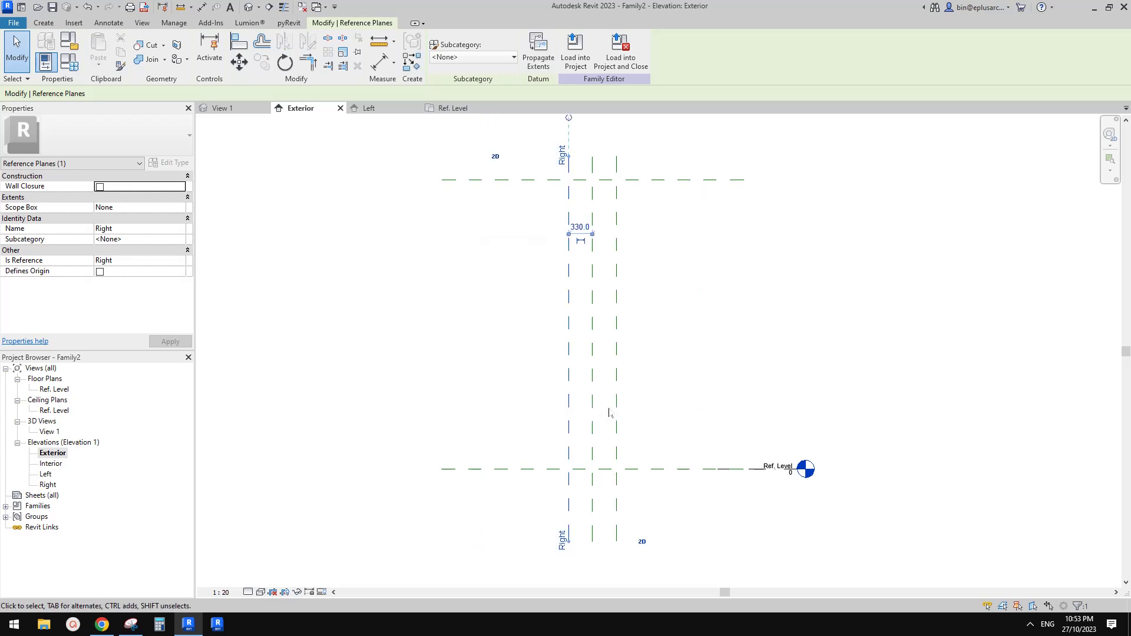
# - Set the Top reference plane 400 mm above the reference level
pyautogui.click(649, 180)
pyautogui.click(677, 323)
pyautogui.write('400')
pyautogui.press('Return')
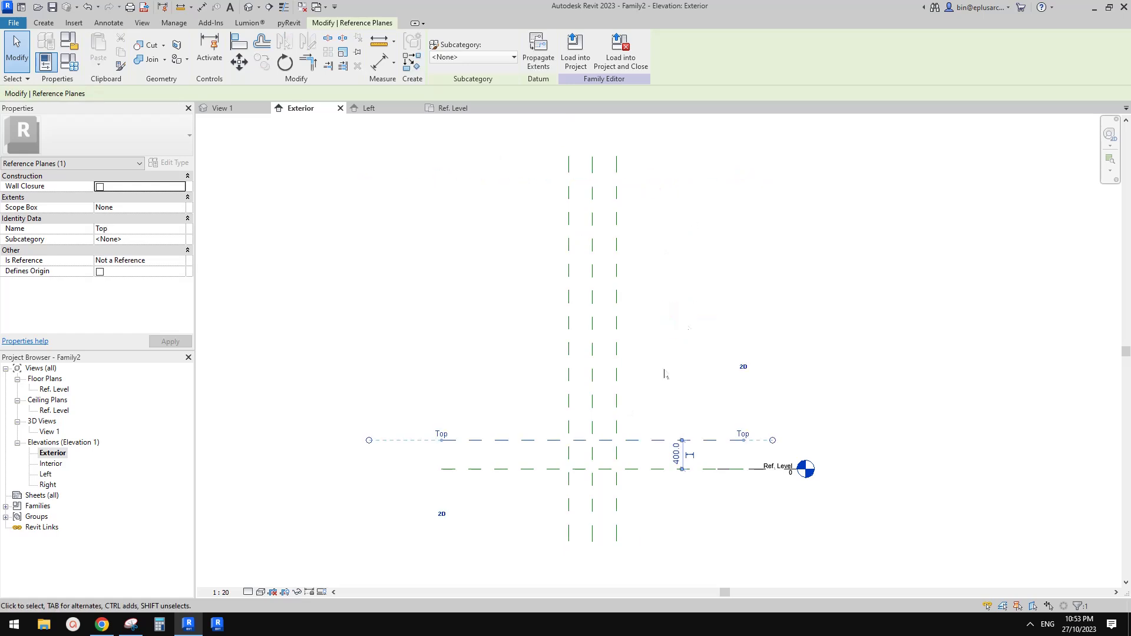
pyautogui.click(684, 327)
# - Start an extrusion and sketch a 400 by 200 mm rectangle from the intersection of the Right plane and the reference level
pyautogui.scroll(5, 602, 481)
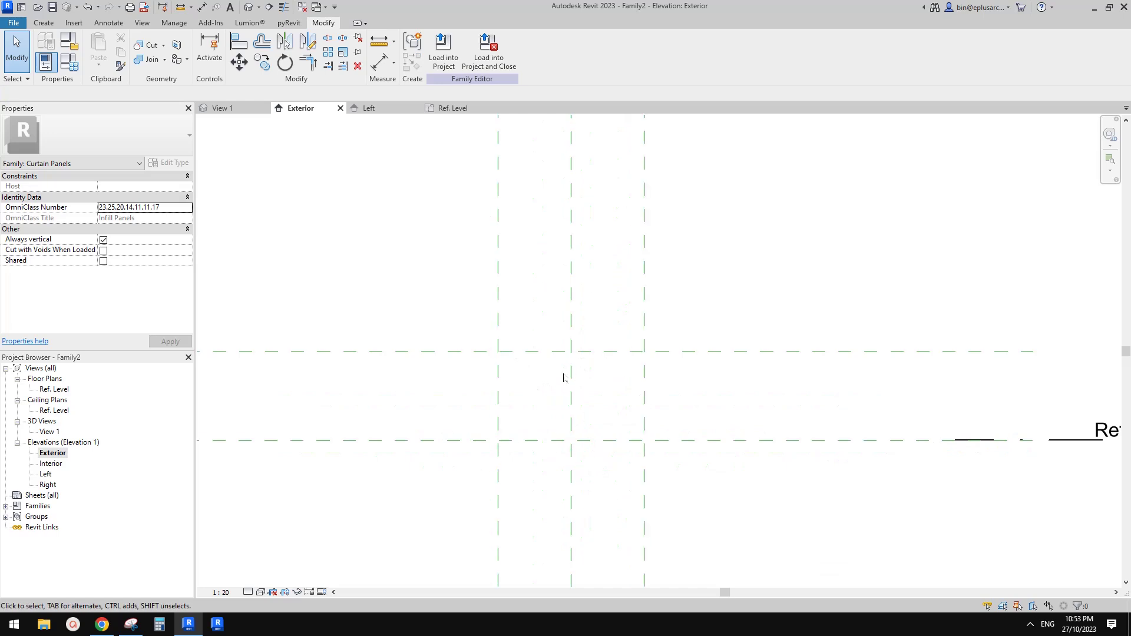
pyautogui.moveTo(579, 429); pyautogui.dragTo(613, 432, button='middle')
pyautogui.scroll(1, 613, 438)
pyautogui.moveTo(584, 431); pyautogui.dragTo(585, 435, button='middle')
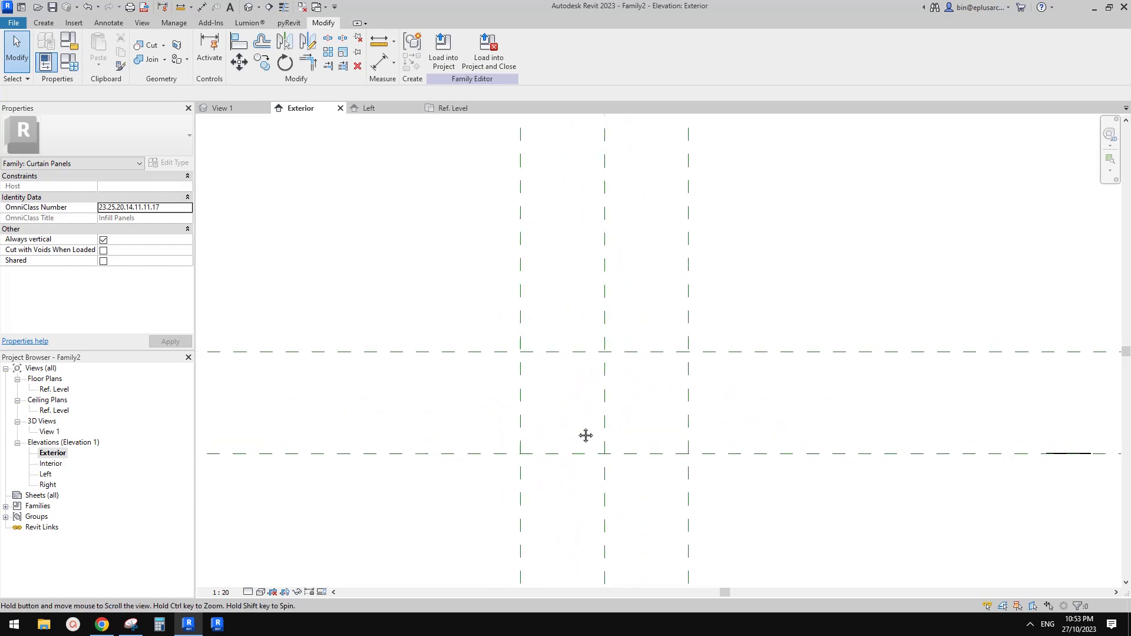
pyautogui.click(131, 625)
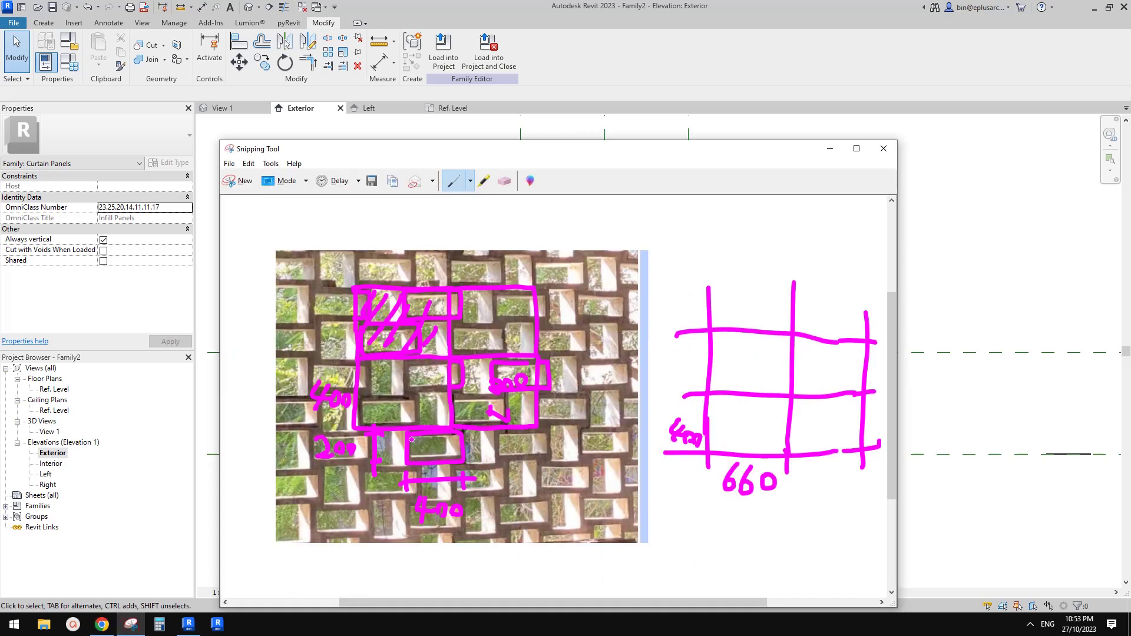
pyautogui.click(188, 624)
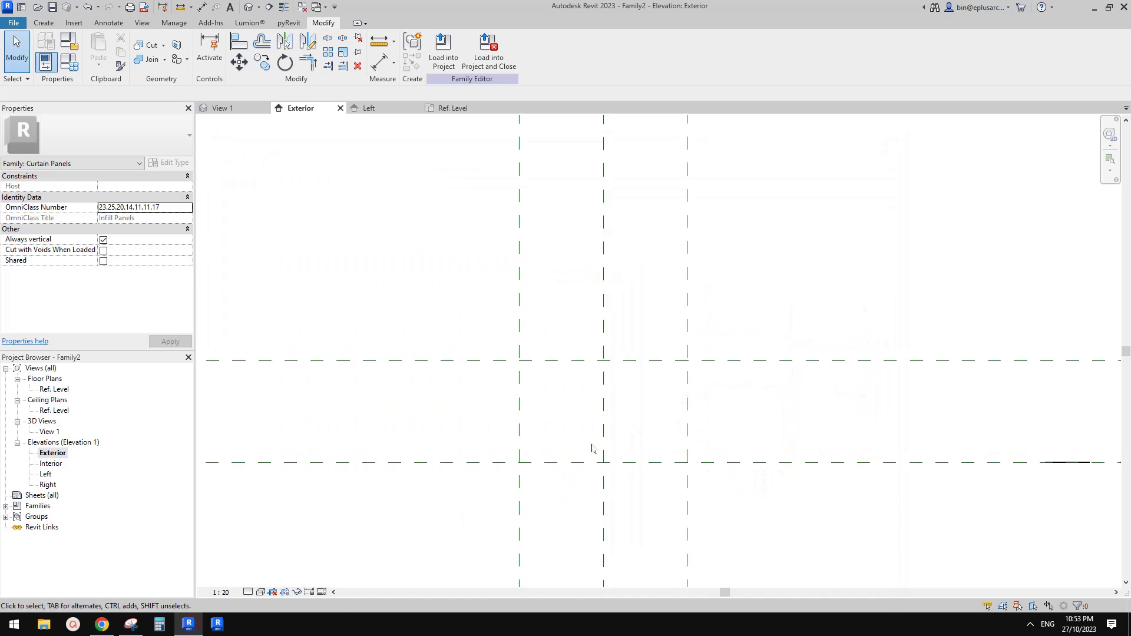
pyautogui.click(44, 23)
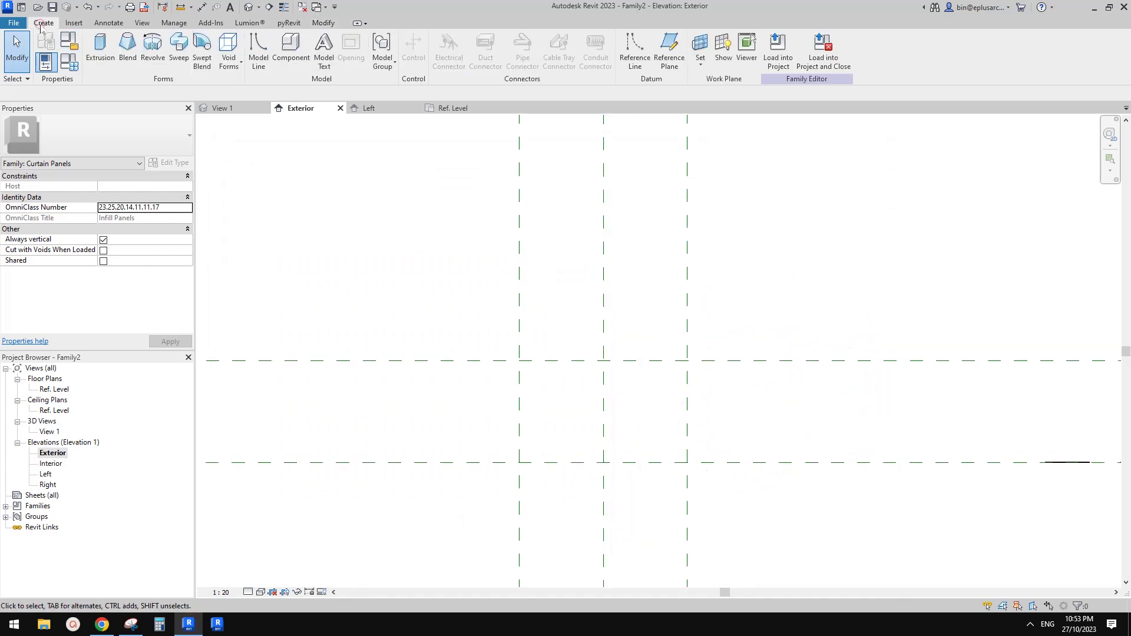
pyautogui.click(98, 51)
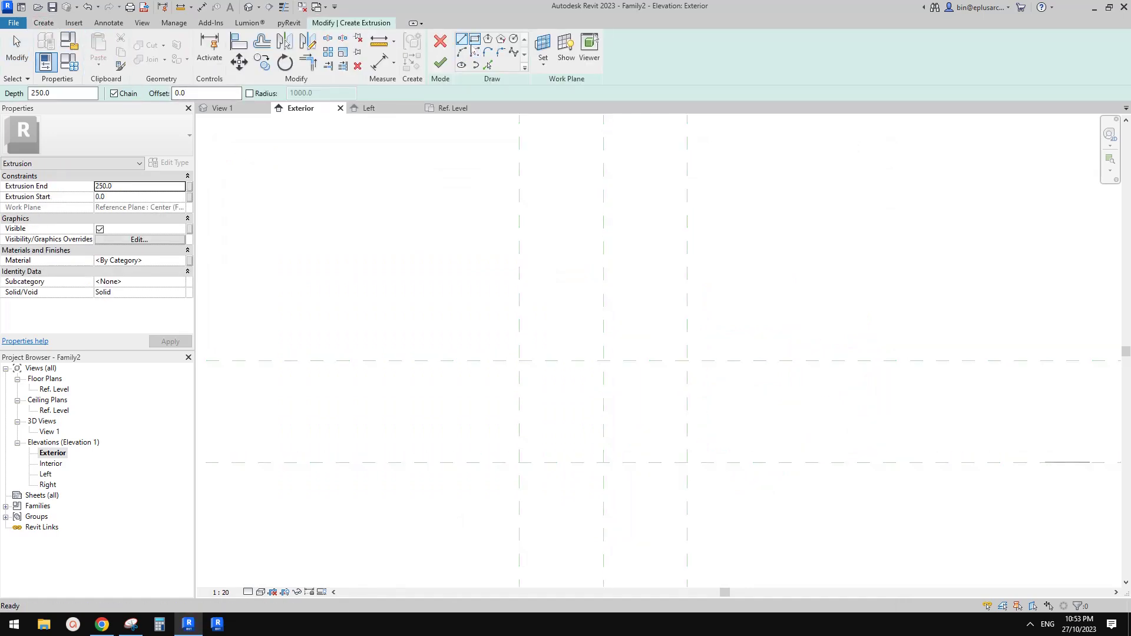
pyautogui.click(475, 40)
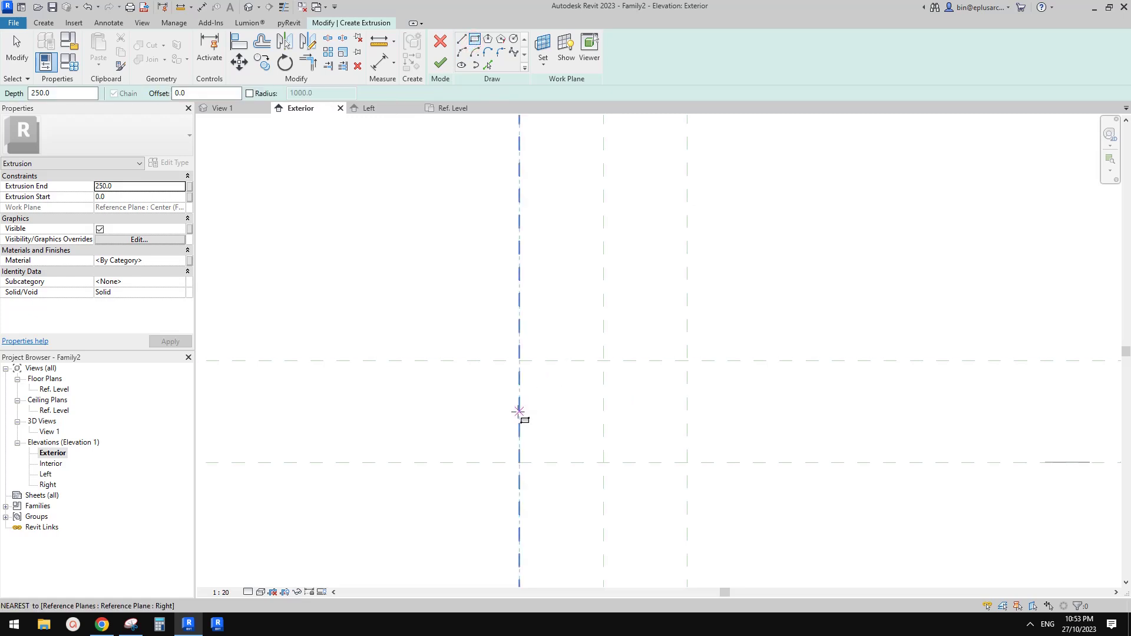
pyautogui.click(519, 463)
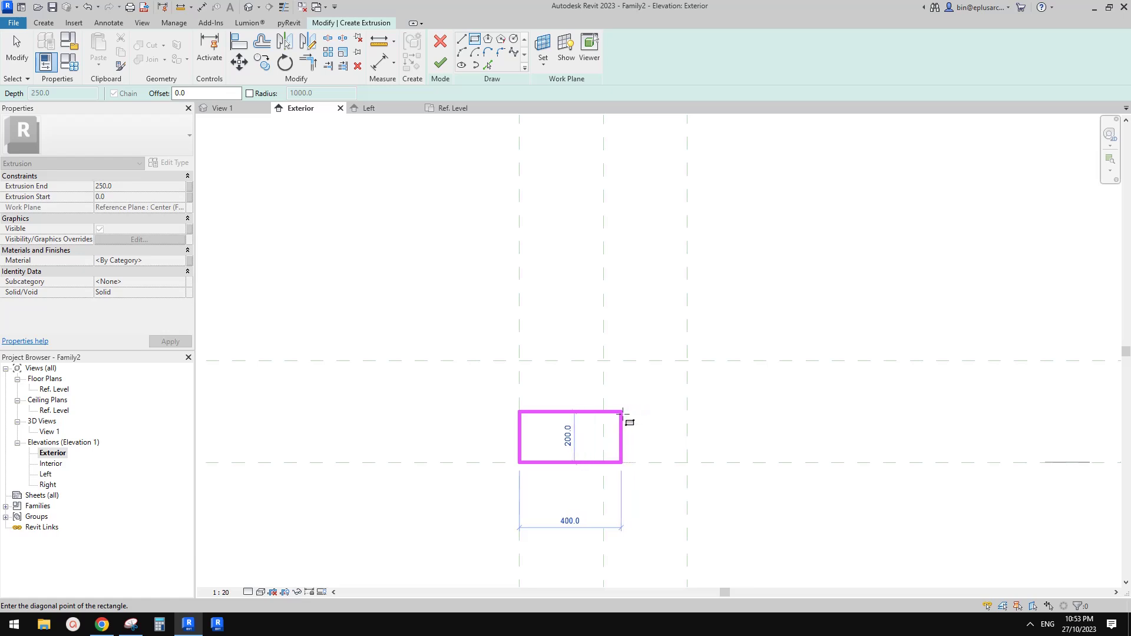
pyautogui.click(622, 412)
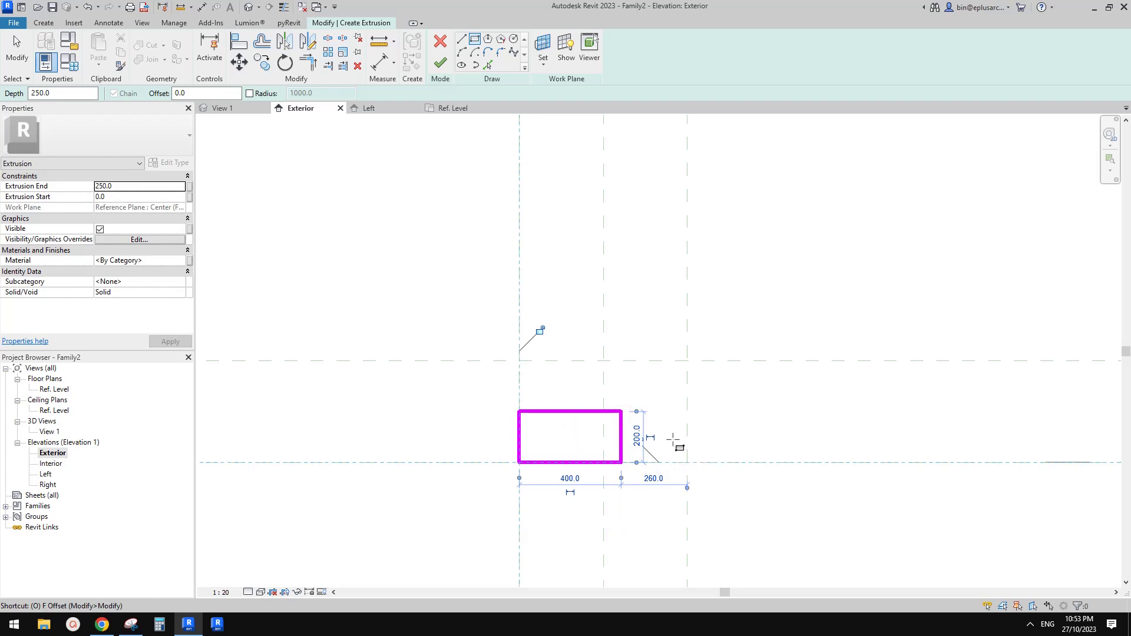
# - Offset a copy of the whole rectangle 40 mm inward and finish the hollow block extrusion
pyautogui.press('o')
pyautogui.press('f')
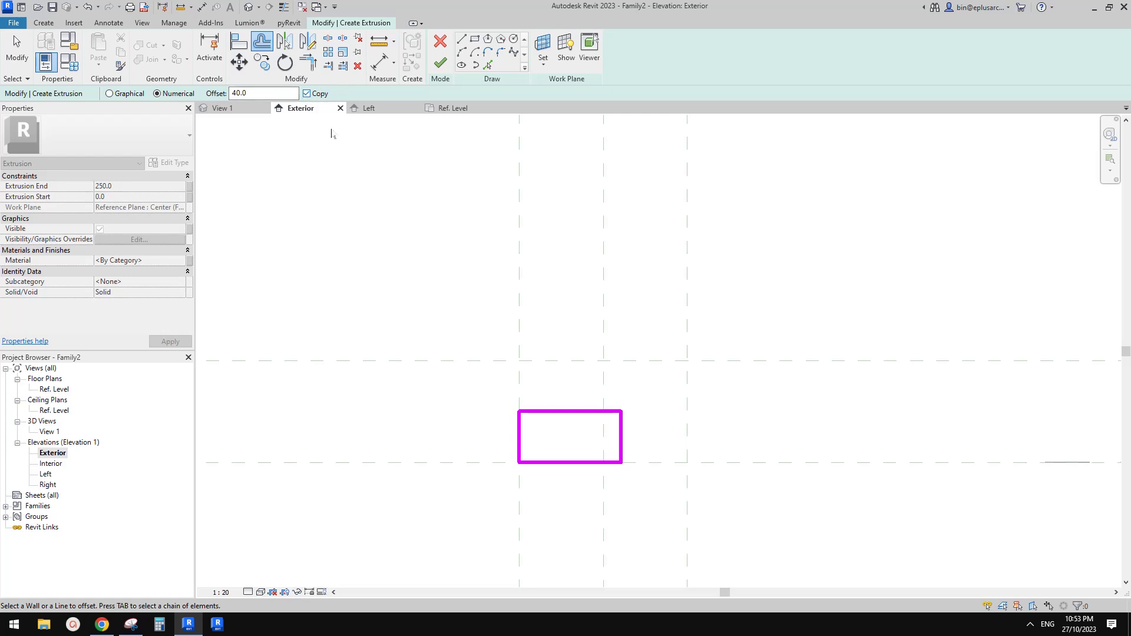
pyautogui.press('Tab')
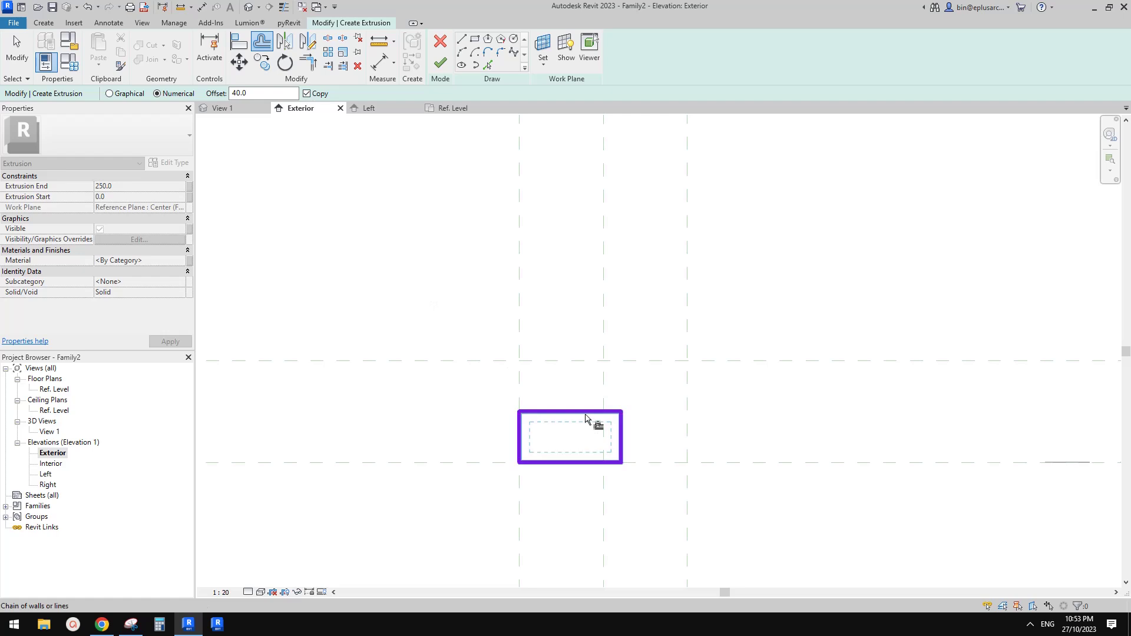
pyautogui.click(587, 421)
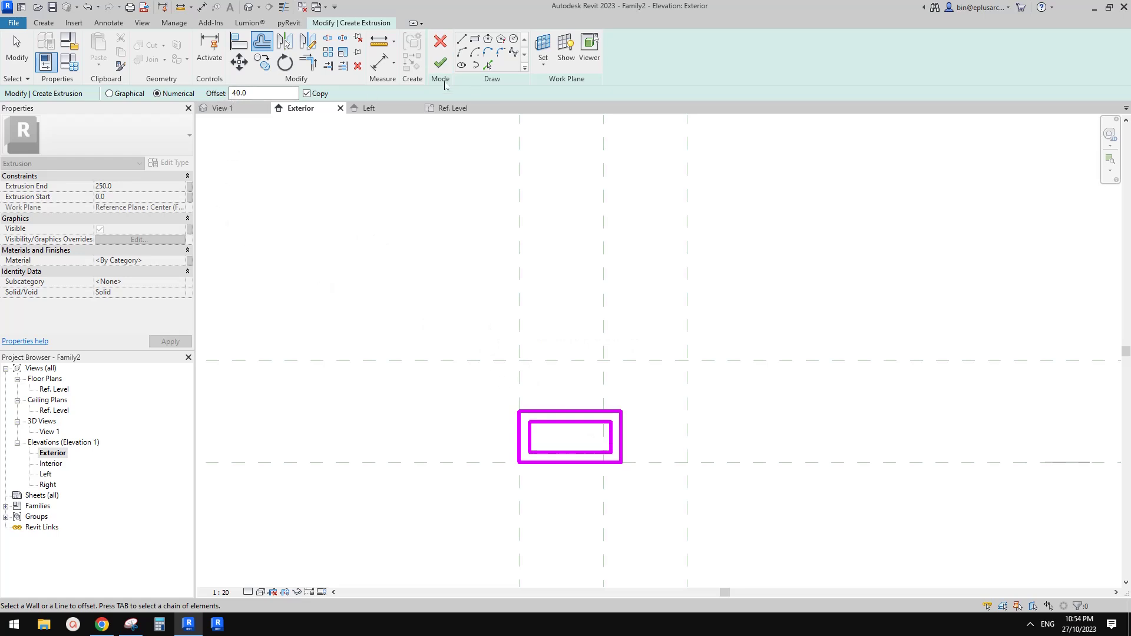
pyautogui.click(441, 63)
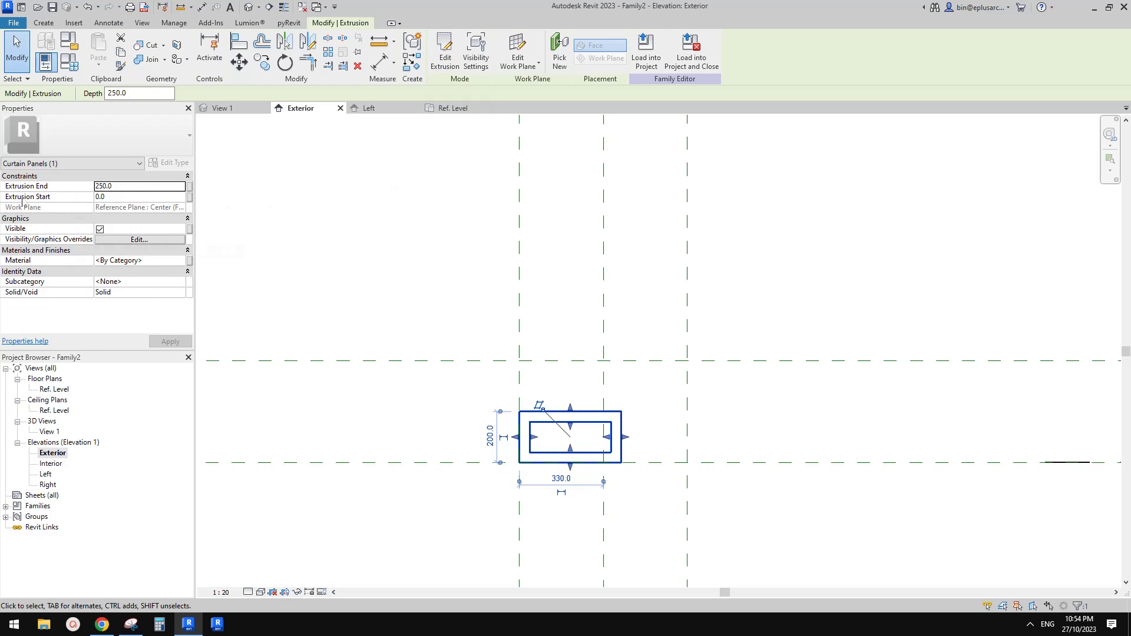
# - Set the hollow block's extrusion end to 100 mm and its extrusion start to -100 mm
pyautogui.click(137, 191)
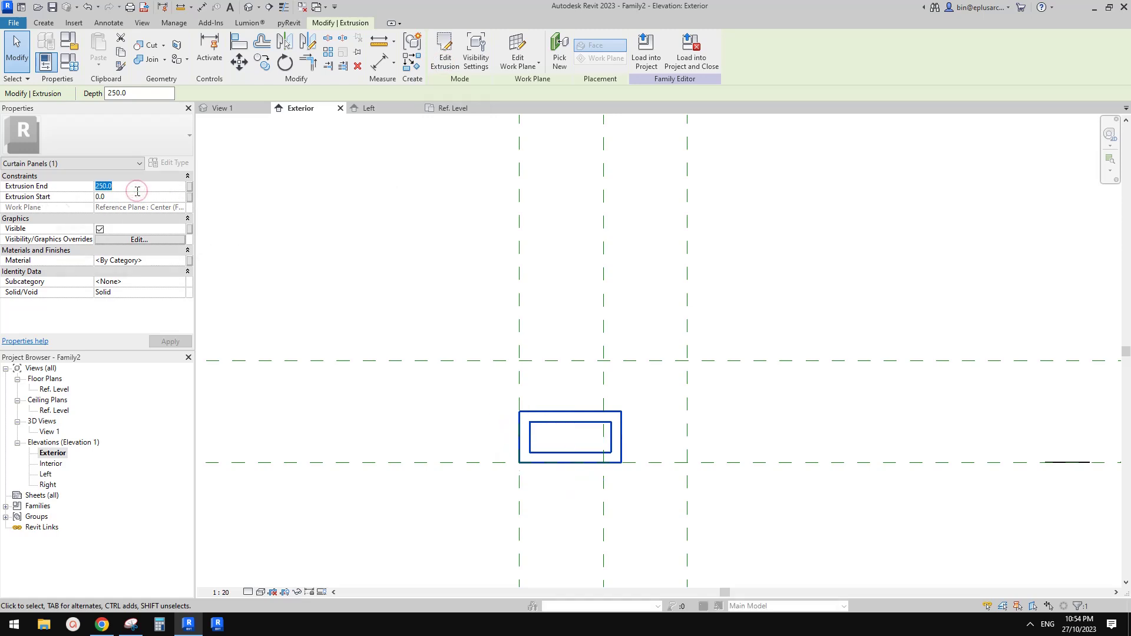
pyautogui.write('1000')
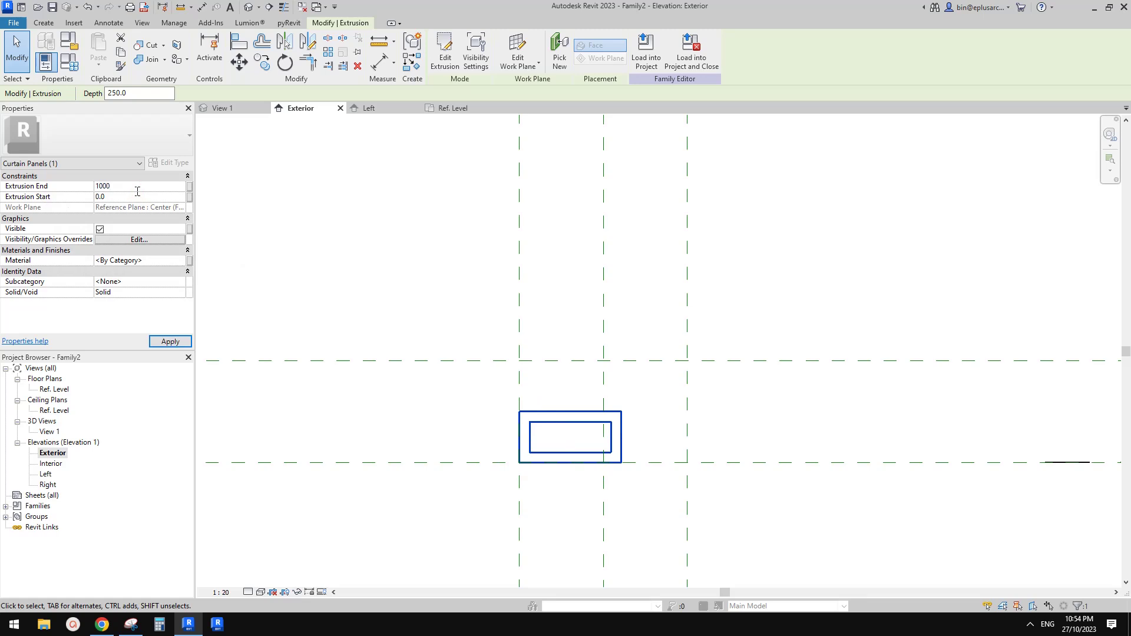
pyautogui.click(143, 196)
pyautogui.write('-100')
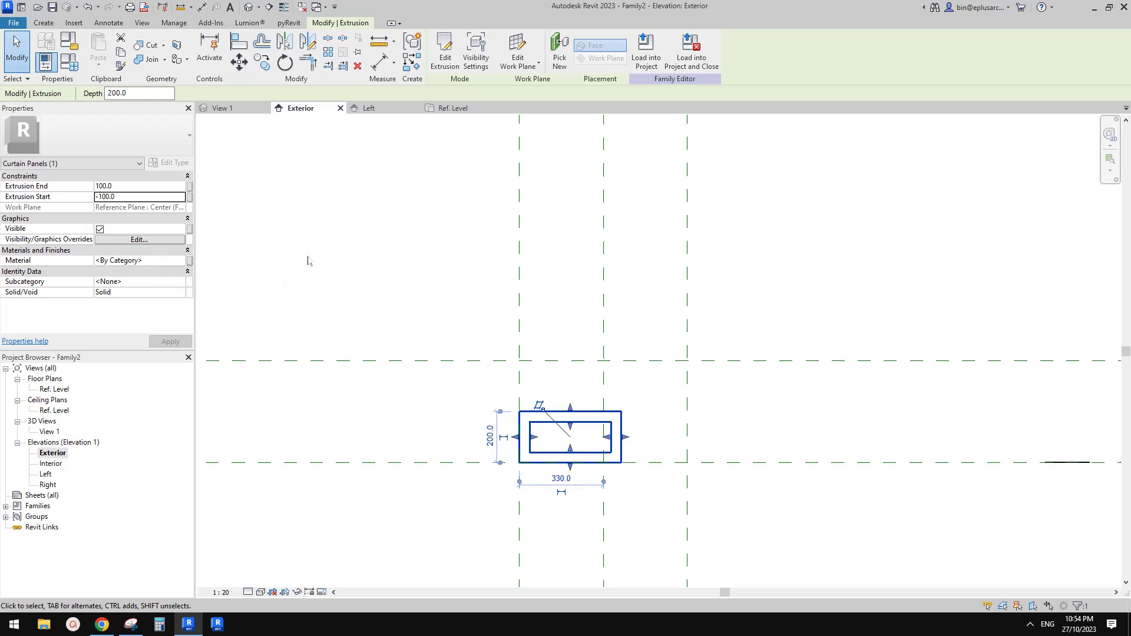
pyautogui.click(177, 260)
pyautogui.click(187, 261)
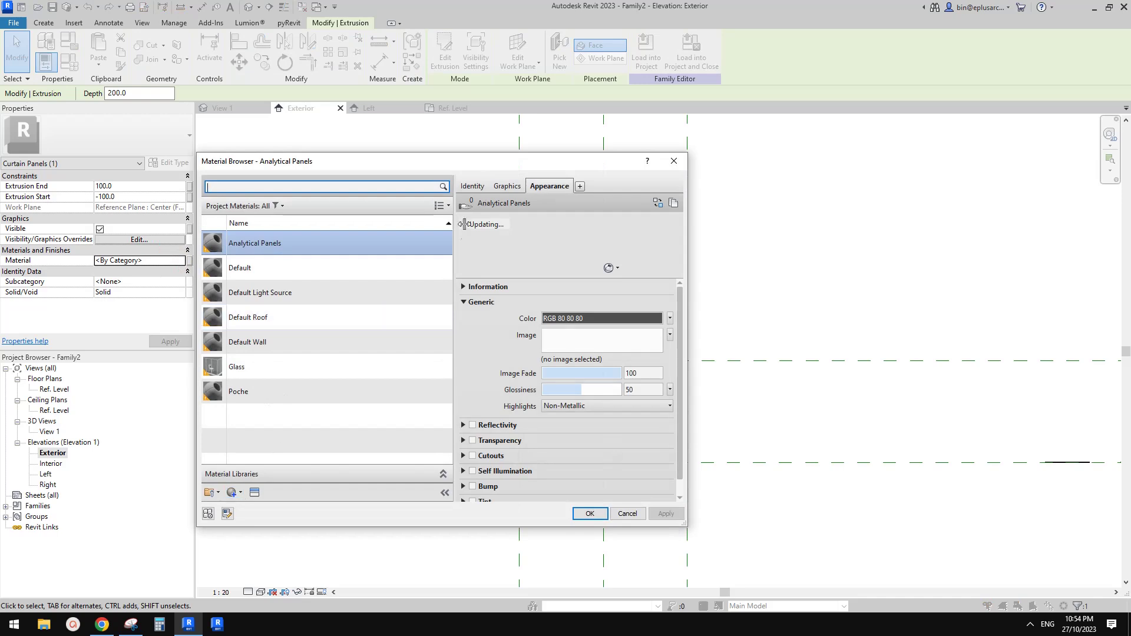
pyautogui.click(674, 161)
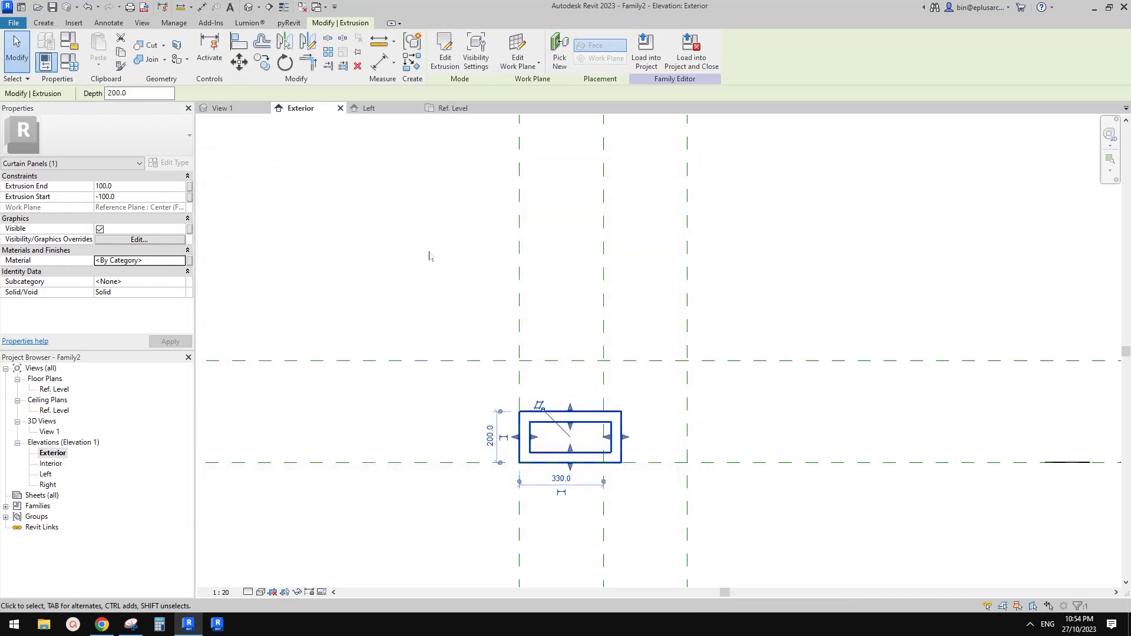
# - Inspect the hollow block in the 3D view and return to the Exterior elevation
pyautogui.moveTo(420, 264); pyautogui.dragTo(428, 270, button='middle')
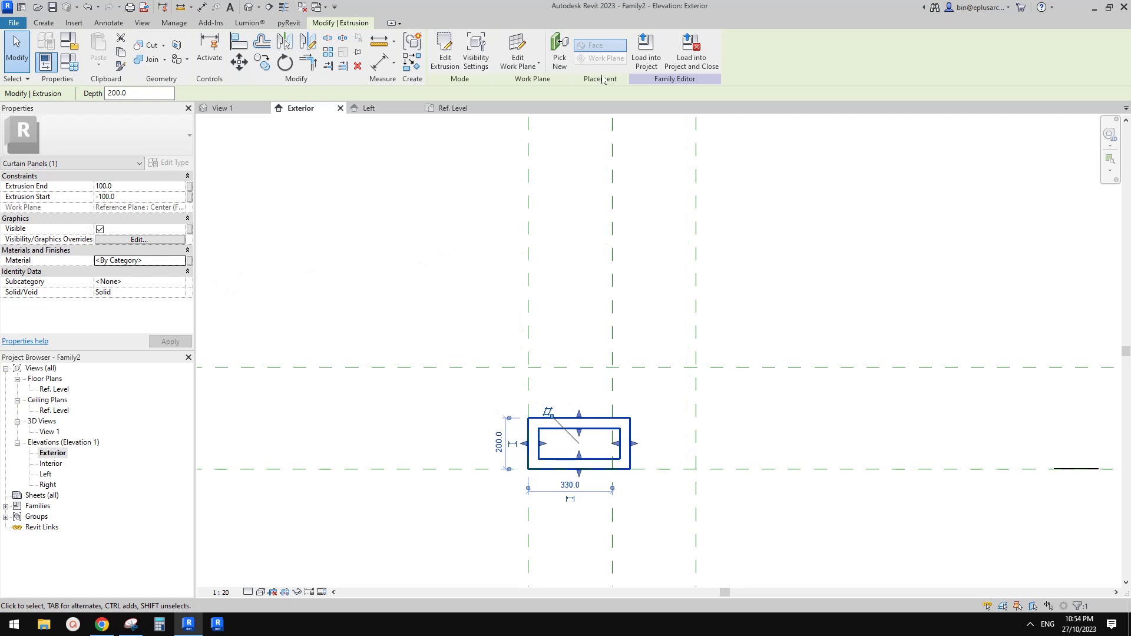
pyautogui.click(247, 7)
pyautogui.keyDown('shift'); pyautogui.moveTo(579, 309); pyautogui.dragTo(695, 292, button='middle'); pyautogui.keyUp('shift')
pyautogui.doubleClick(52, 465)
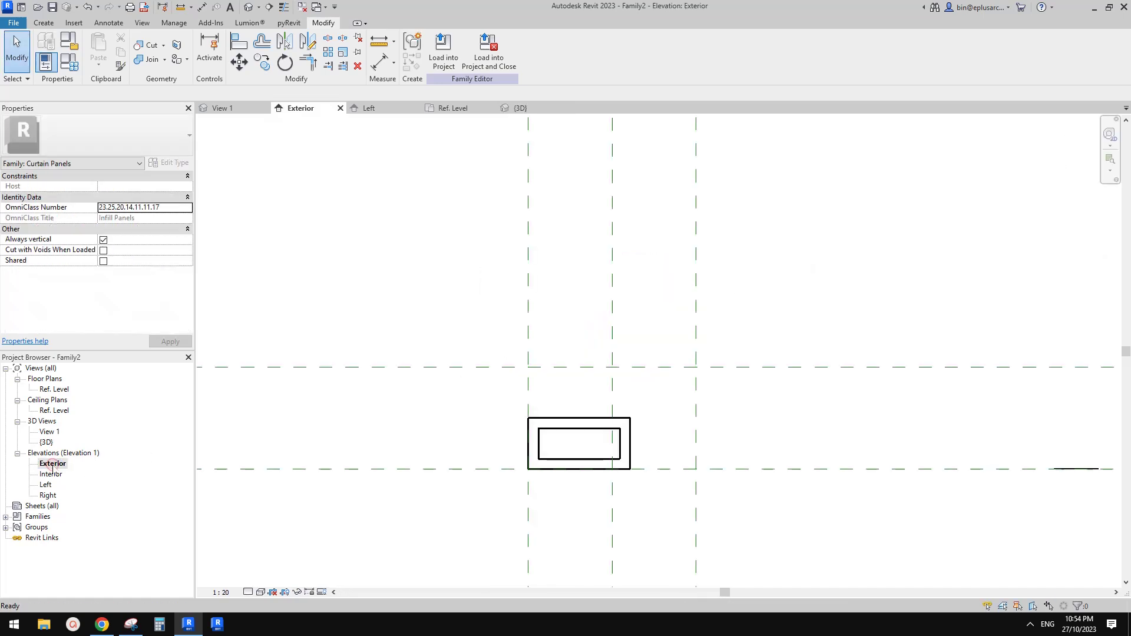
# - Copy the hollow block from its lower outer corner to the centre plane at the level of its upper edge
pyautogui.click(593, 431)
pyautogui.scroll(2, 596, 446)
pyautogui.moveTo(595, 446); pyautogui.dragTo(591, 448, button='middle')
pyautogui.press('c')
pyautogui.press('o')
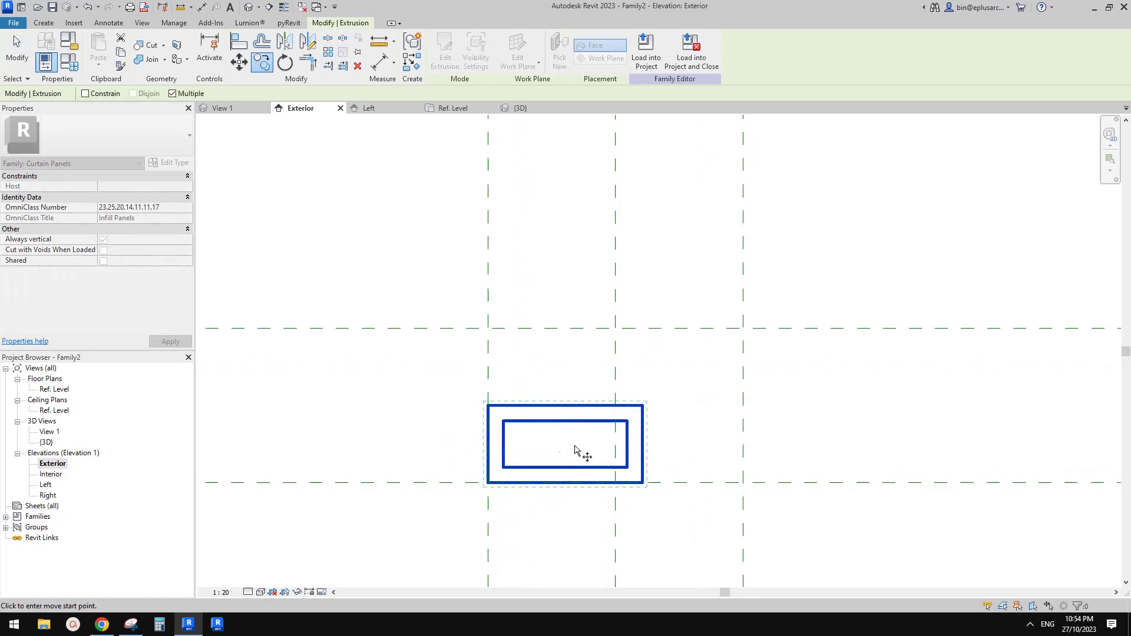
pyautogui.click(486, 483)
pyautogui.click(615, 406)
pyautogui.press('Escape')
pyautogui.press('Escape')
# - Measure the horizontal overlap between the two blocks and the upper block's overhang past the outer vertical plane
pyautogui.moveTo(785, 465); pyautogui.dragTo(794, 394, button='middle')
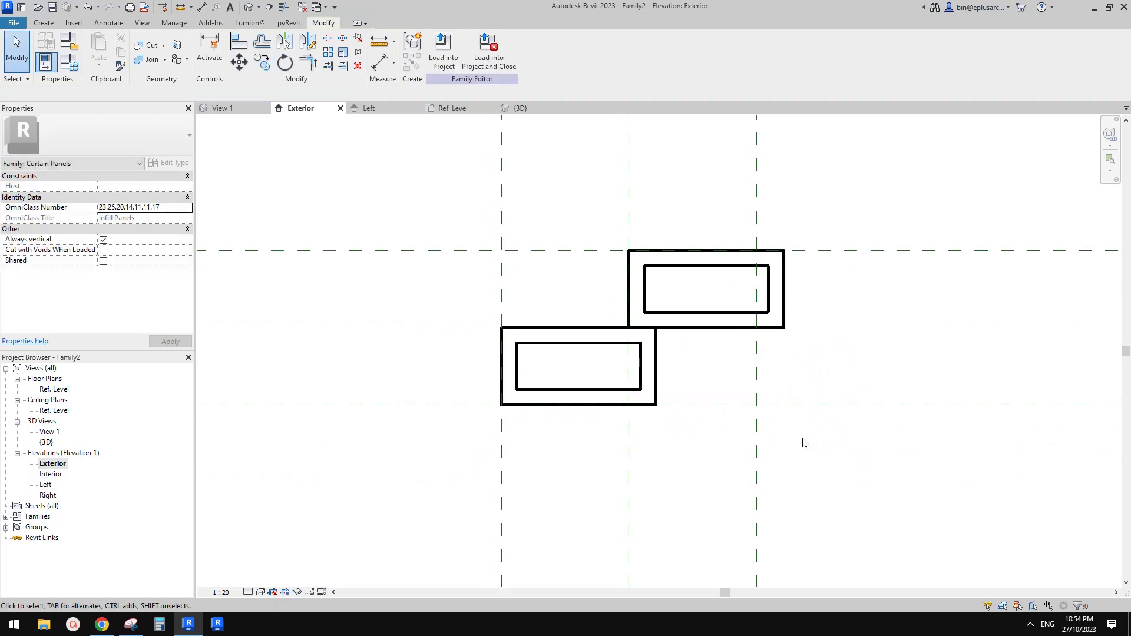
pyautogui.scroll(2, 719, 380)
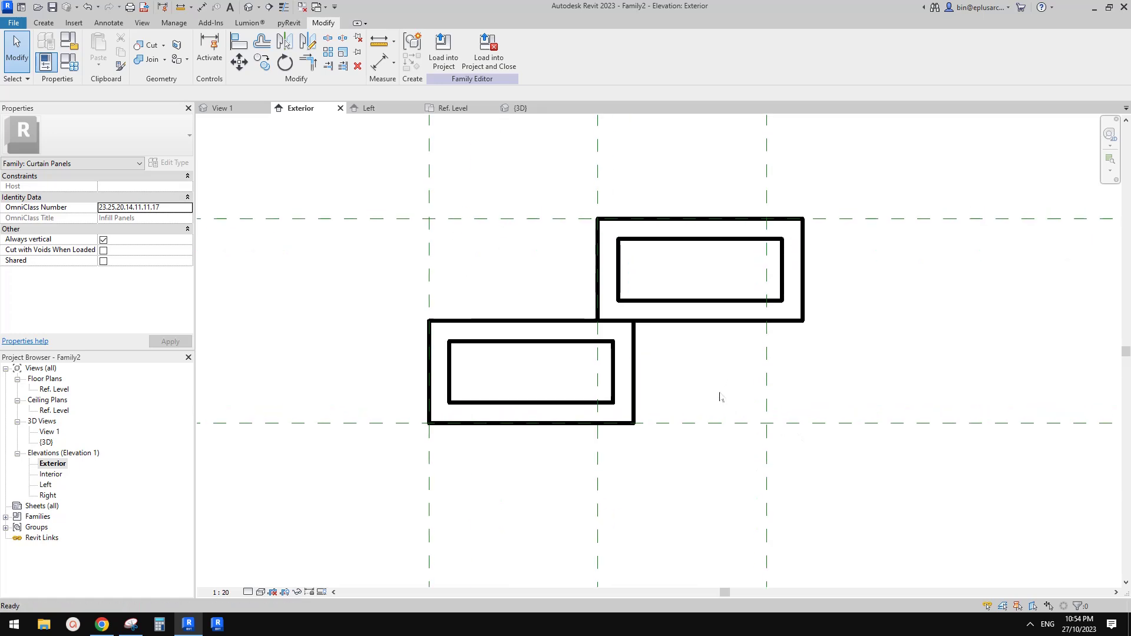
pyautogui.press('d')
pyautogui.press('i')
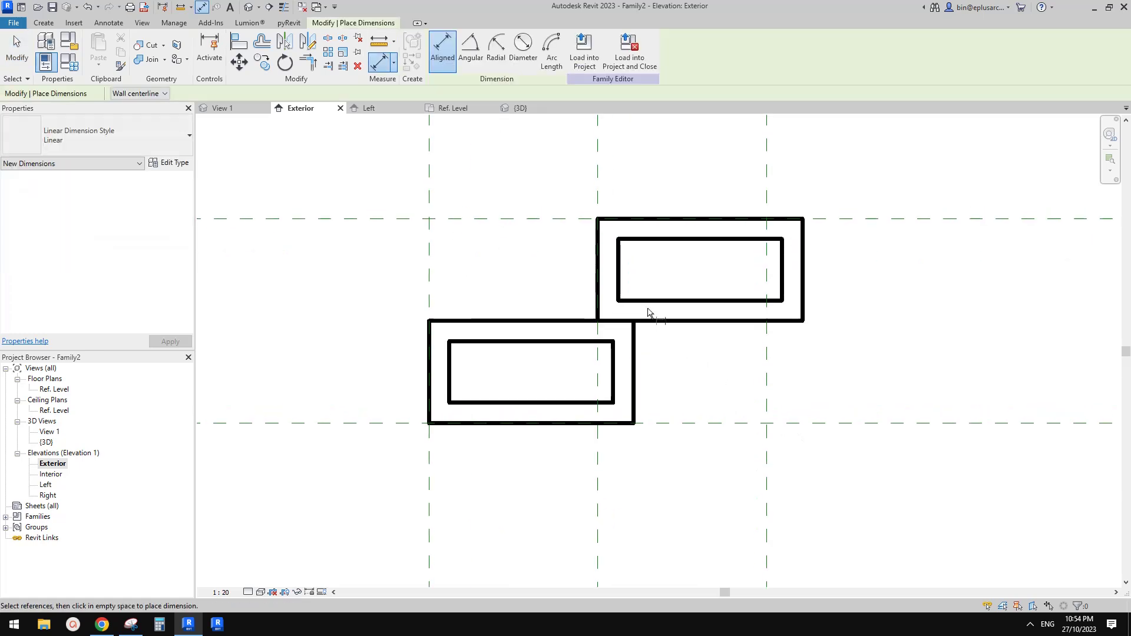
pyautogui.click(631, 339)
pyautogui.press('Escape')
pyautogui.click(772, 271)
pyautogui.click(802, 290)
pyautogui.press('Escape')
pyautogui.press('Escape')
# - Switch to the Google Docs document in Chrome to compare the two-block panel with the screen wall photo
pyautogui.moveTo(712, 358); pyautogui.dragTo(818, 356, button='middle')
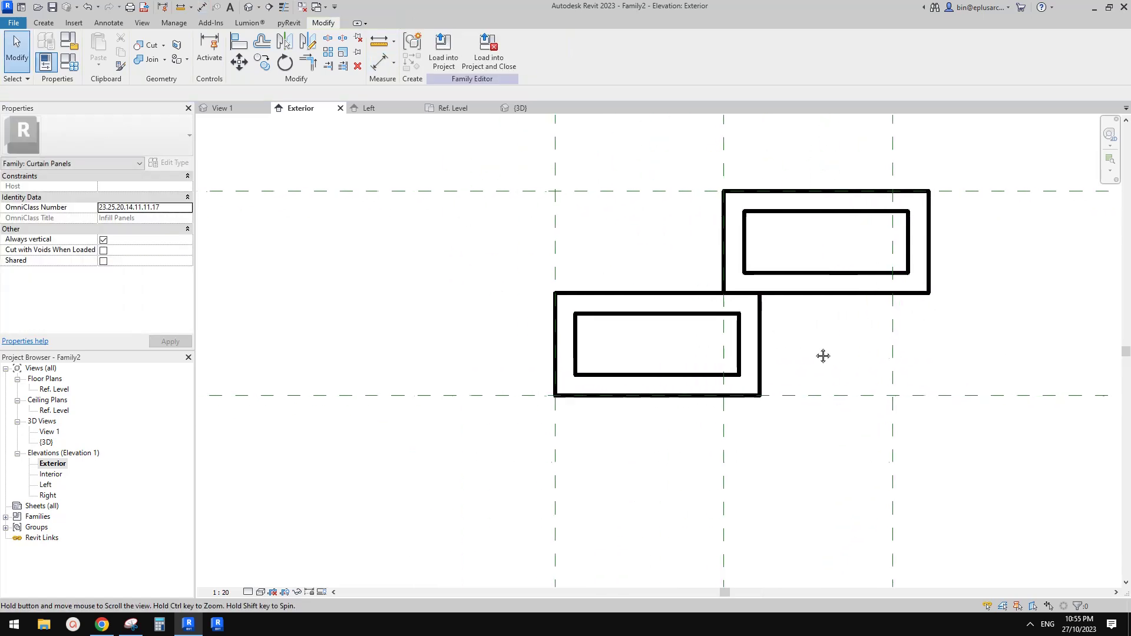
pyautogui.scroll(-1, 801, 356)
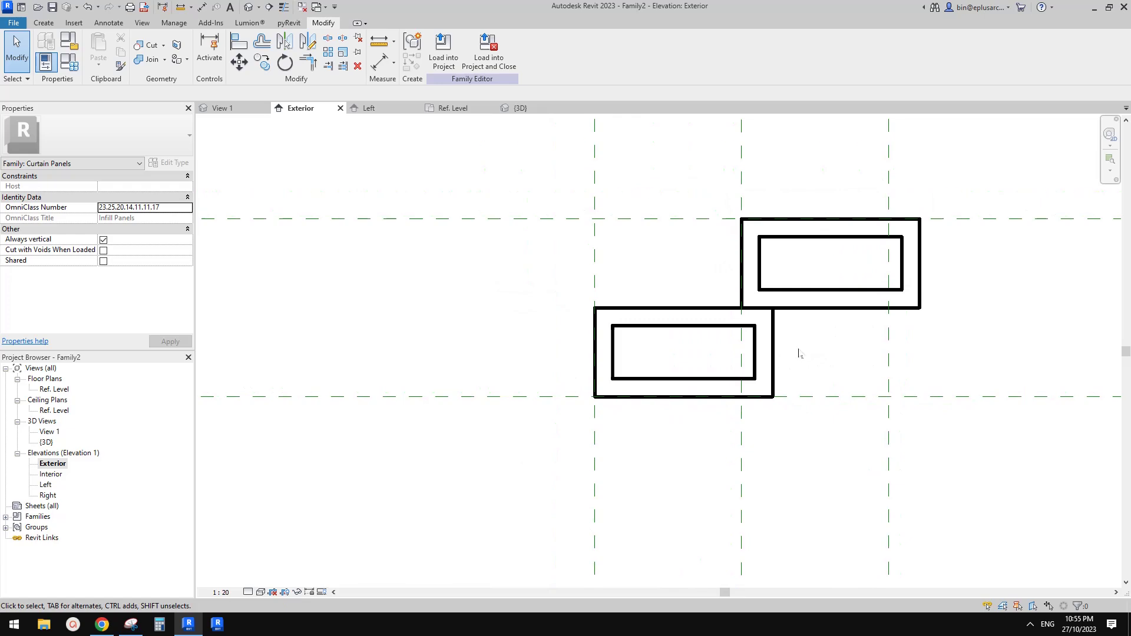
pyautogui.click(106, 623)
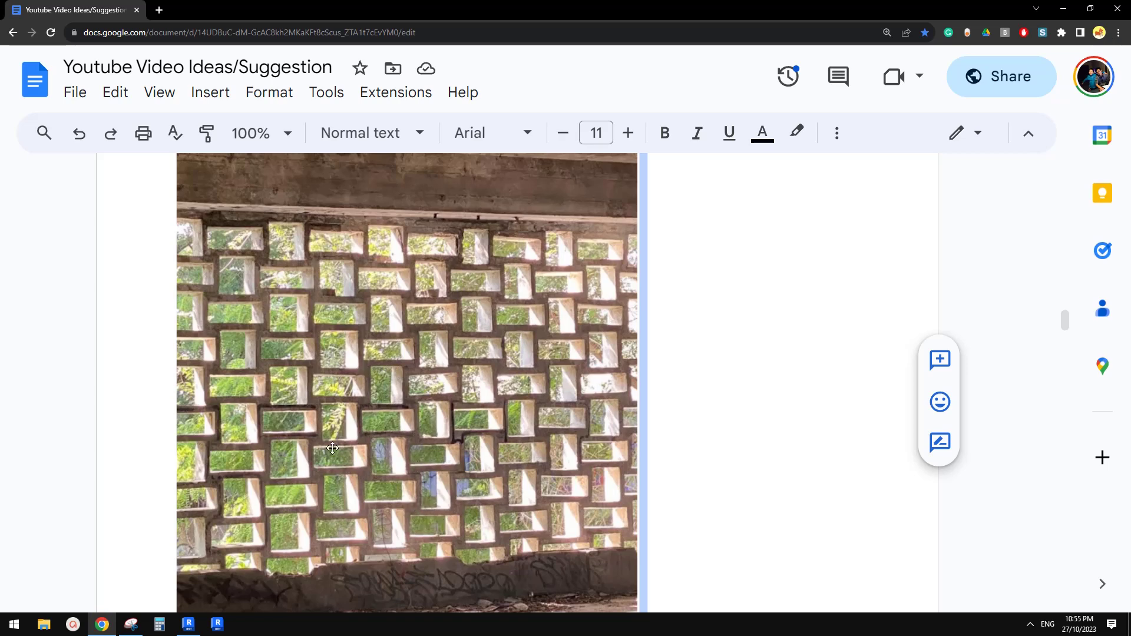
# - Switch back to the Revit panel family and examine how the lower and upper hollow blocks meet in the Exterior elevation
pyautogui.click(189, 624)
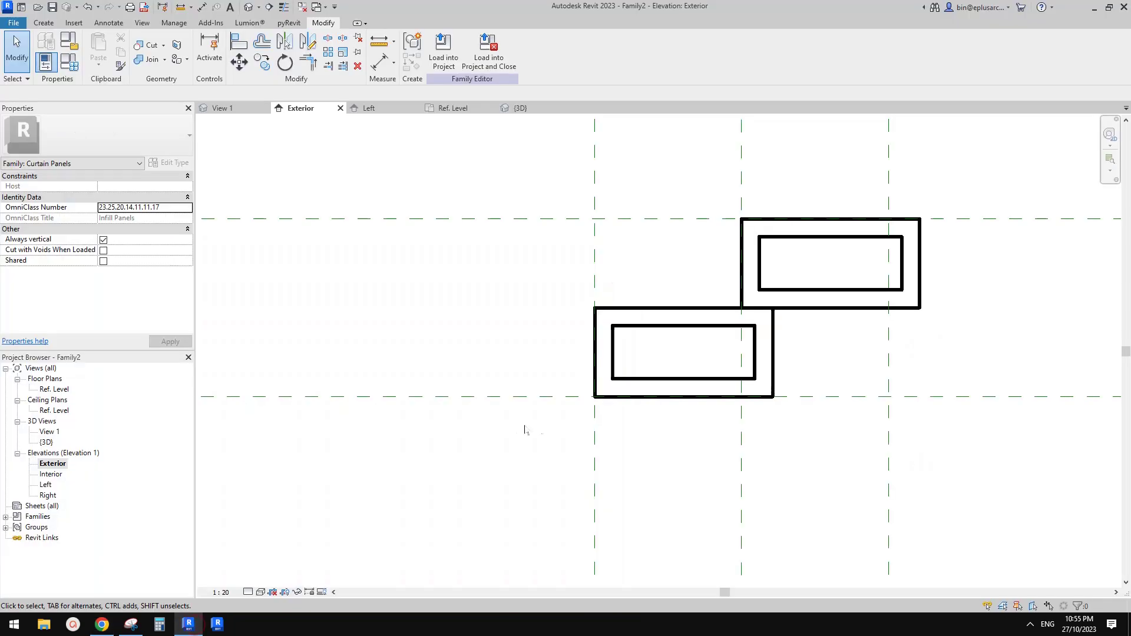
pyautogui.moveTo(666, 400); pyautogui.dragTo(602, 417, button='middle')
pyautogui.click(651, 332)
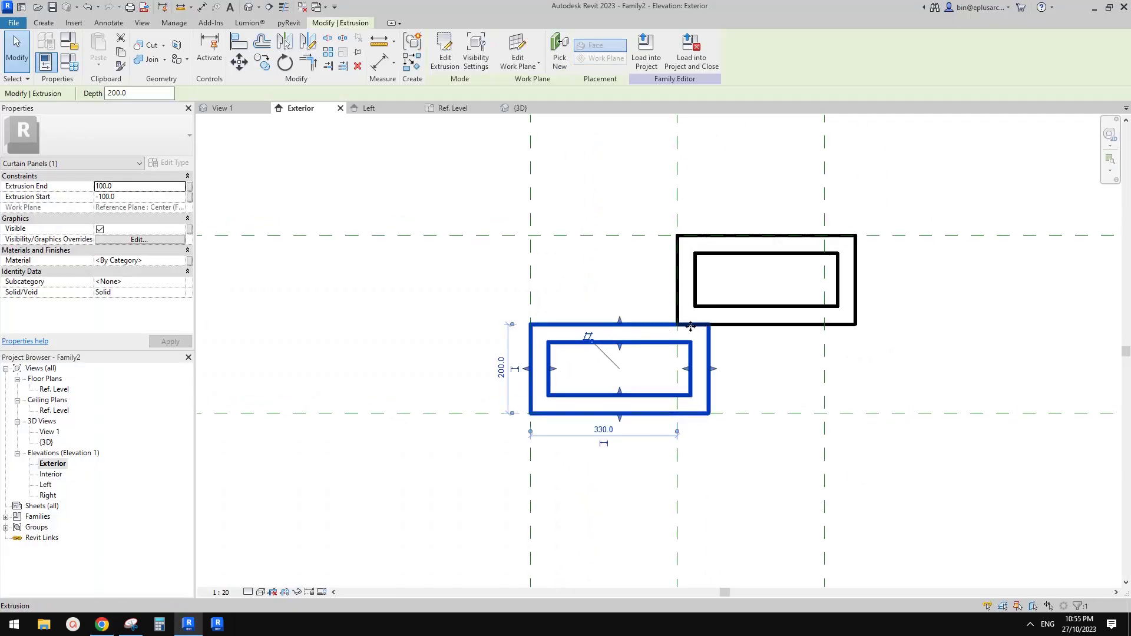
pyautogui.moveTo(686, 325); pyautogui.dragTo(736, 363, button='middle')
pyautogui.click(731, 365)
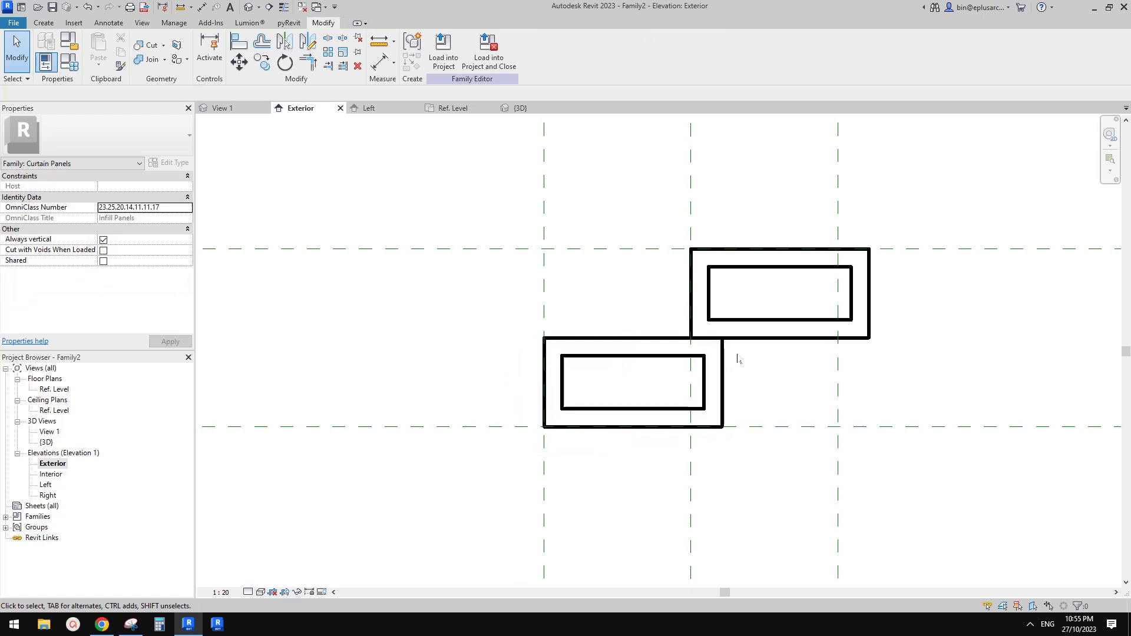
pyautogui.moveTo(753, 366); pyautogui.dragTo(729, 379, button='middle')
# - Edit the lower block's extrusion sketch, moving its outer and inner bottom edges up 10 mm, and finish the sketch
pyautogui.click(730, 373)
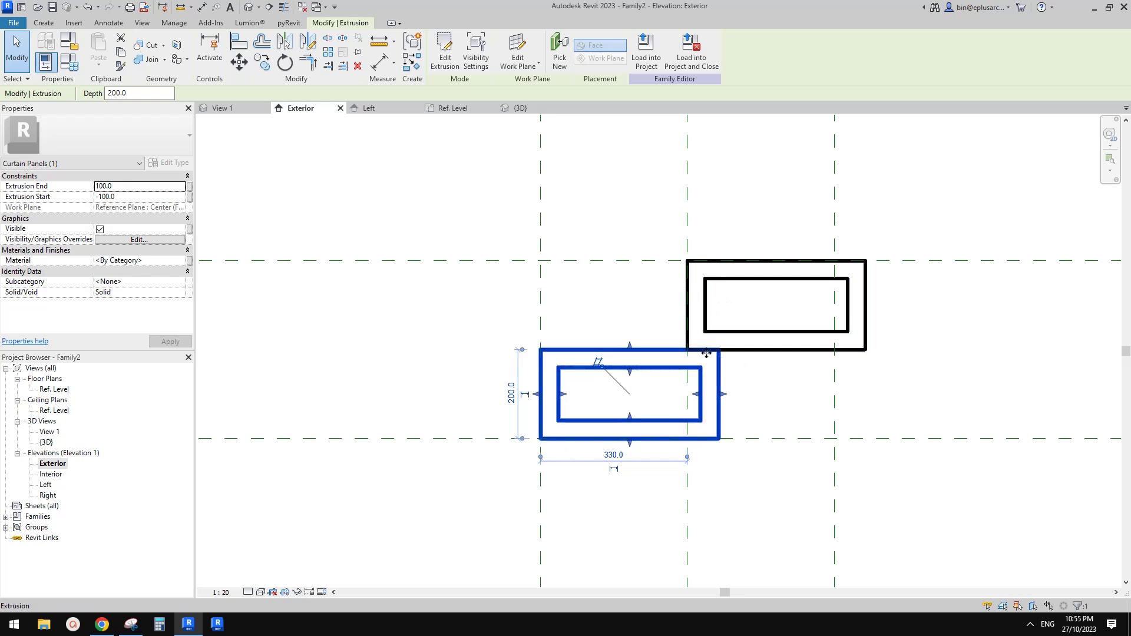
pyautogui.moveTo(597, 189); pyautogui.dragTo(598, 197, button='middle')
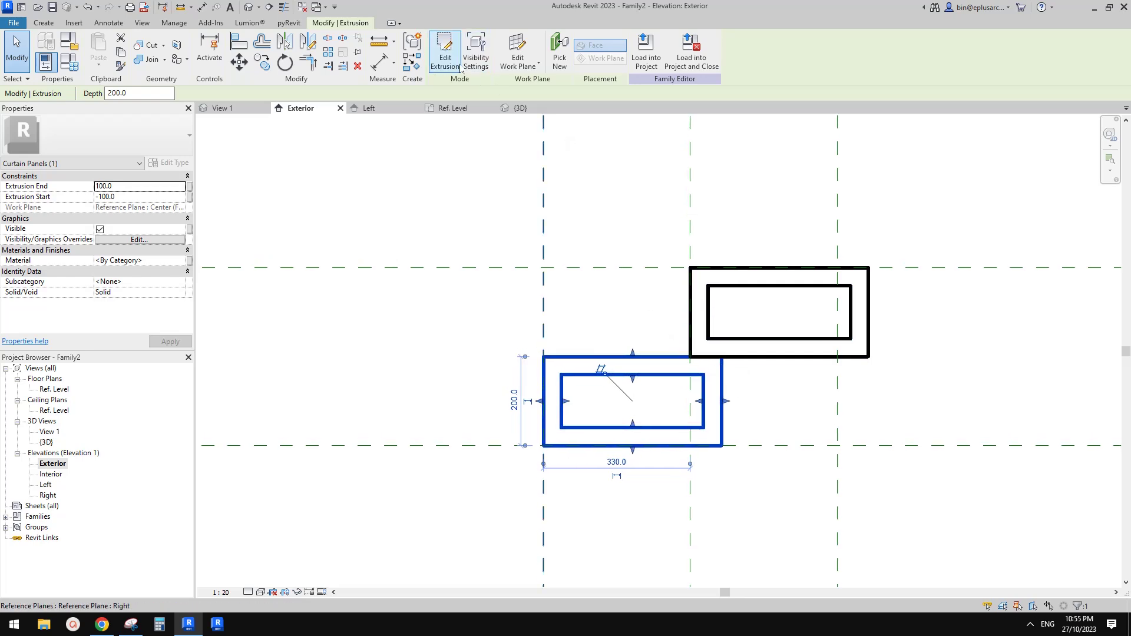
pyautogui.click(450, 54)
pyautogui.moveTo(722, 230); pyautogui.dragTo(721, 234, button='middle')
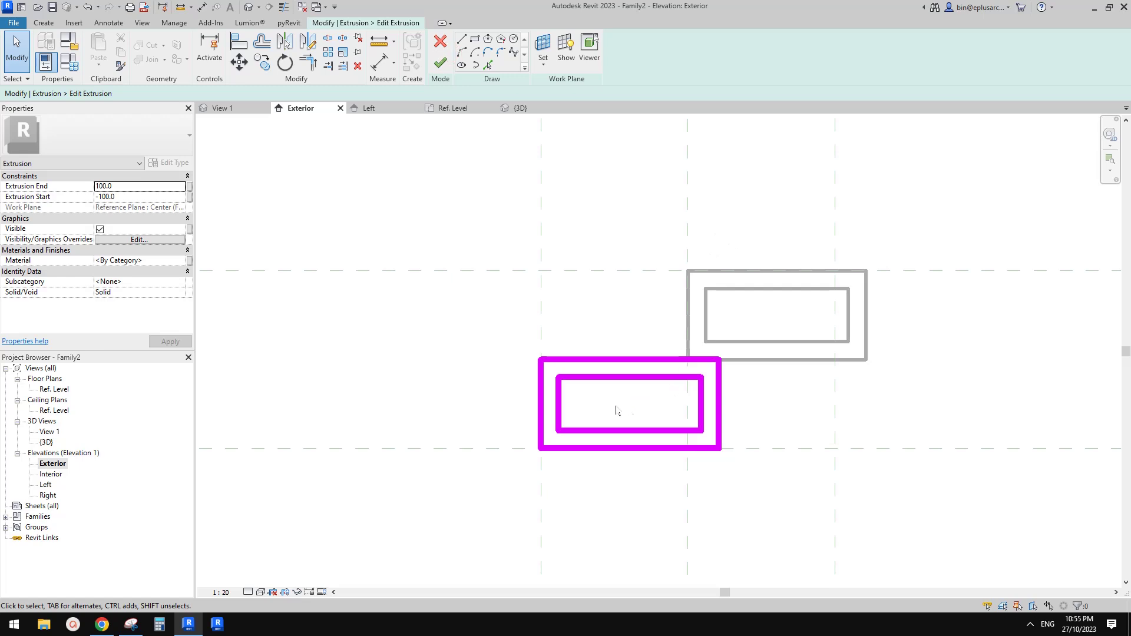
pyautogui.moveTo(482, 415); pyautogui.dragTo(819, 485)
pyautogui.moveTo(749, 445); pyautogui.dragTo(755, 455, button='middle')
pyautogui.press('m')
pyautogui.press('v')
pyautogui.click(791, 426)
pyautogui.write('10')
pyautogui.press('Return')
pyautogui.click(631, 221)
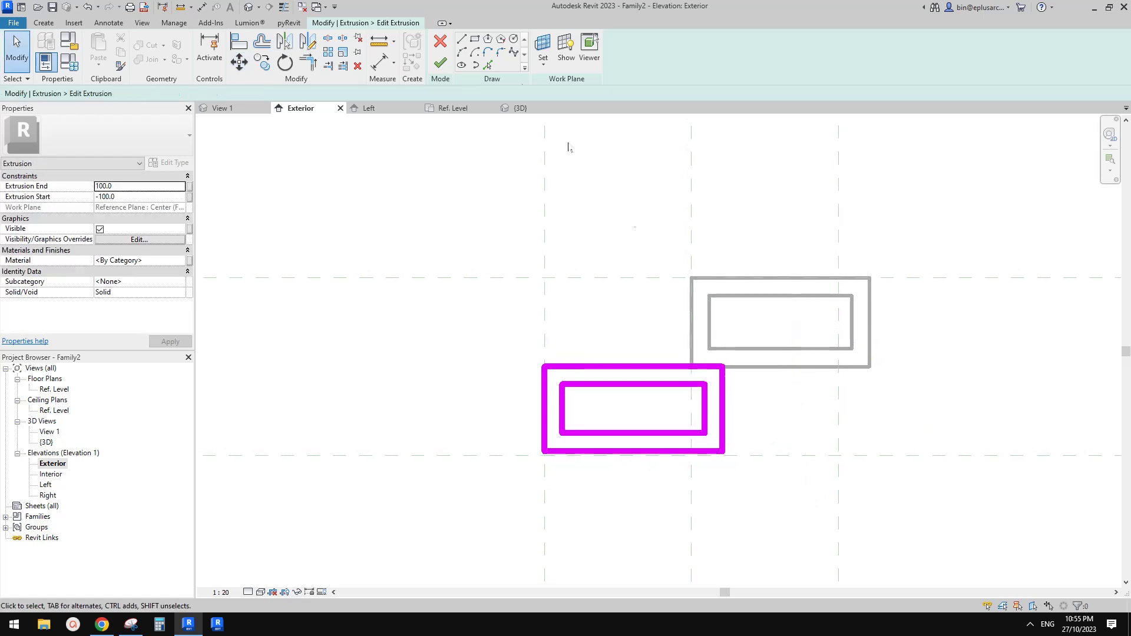
pyautogui.click(440, 63)
# - Move the outer and inner bottom edges of the upper block's extrusion sketch up 10 mm and finish the sketch
pyautogui.click(766, 278)
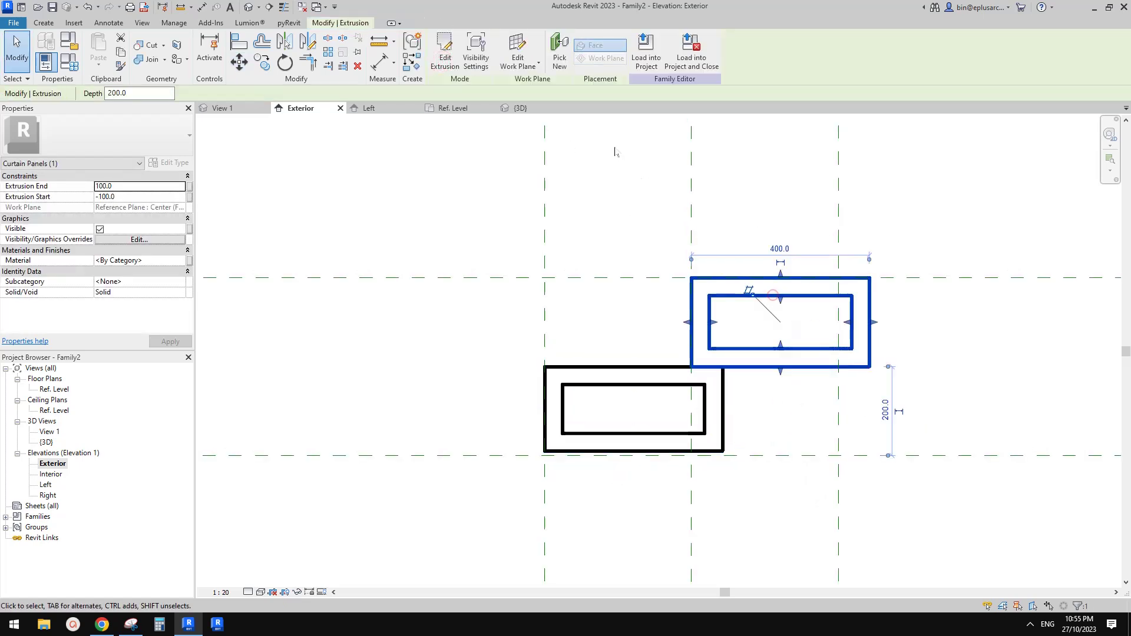
pyautogui.click(459, 59)
pyautogui.moveTo(660, 328); pyautogui.dragTo(964, 418)
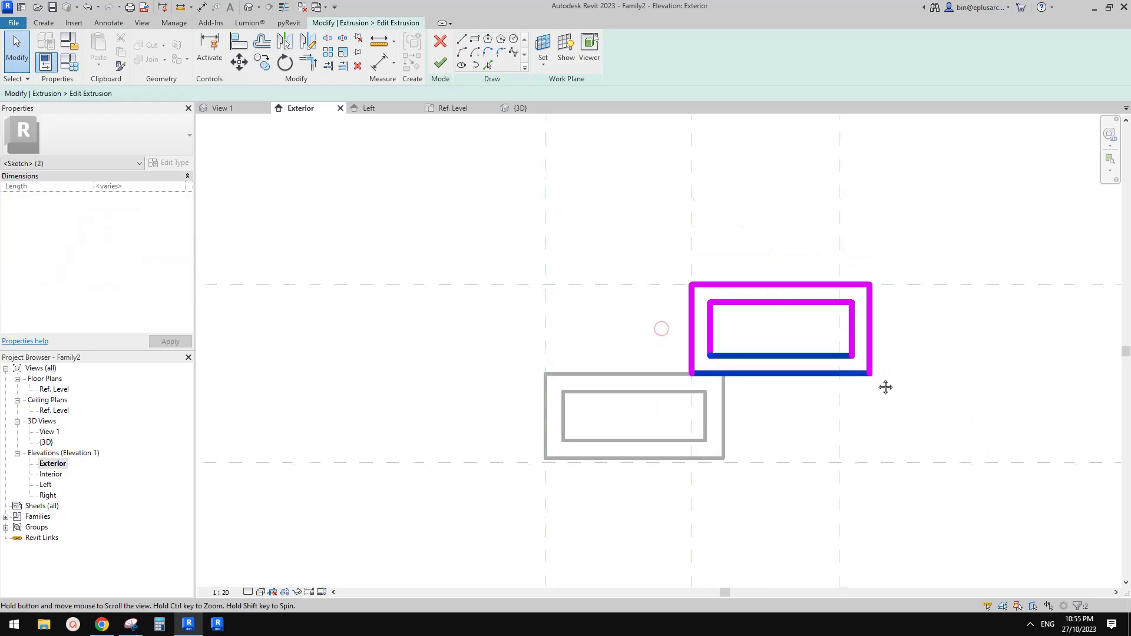
pyautogui.press('v')
pyautogui.click(927, 376)
pyautogui.write('10')
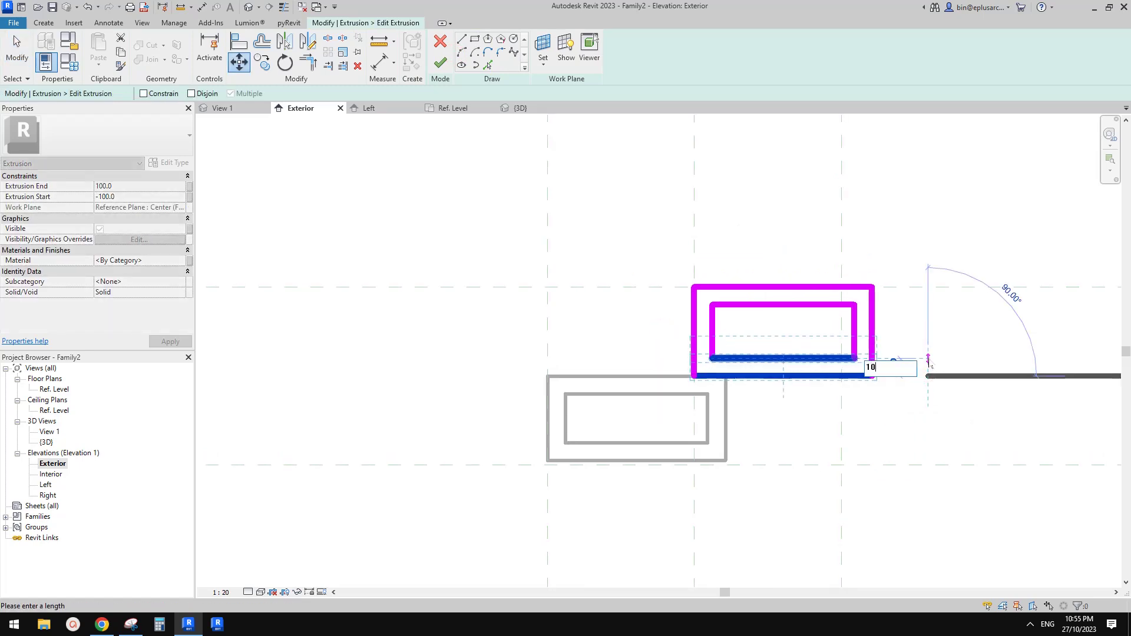
pyautogui.press('Return')
pyautogui.click(553, 152)
pyautogui.click(442, 66)
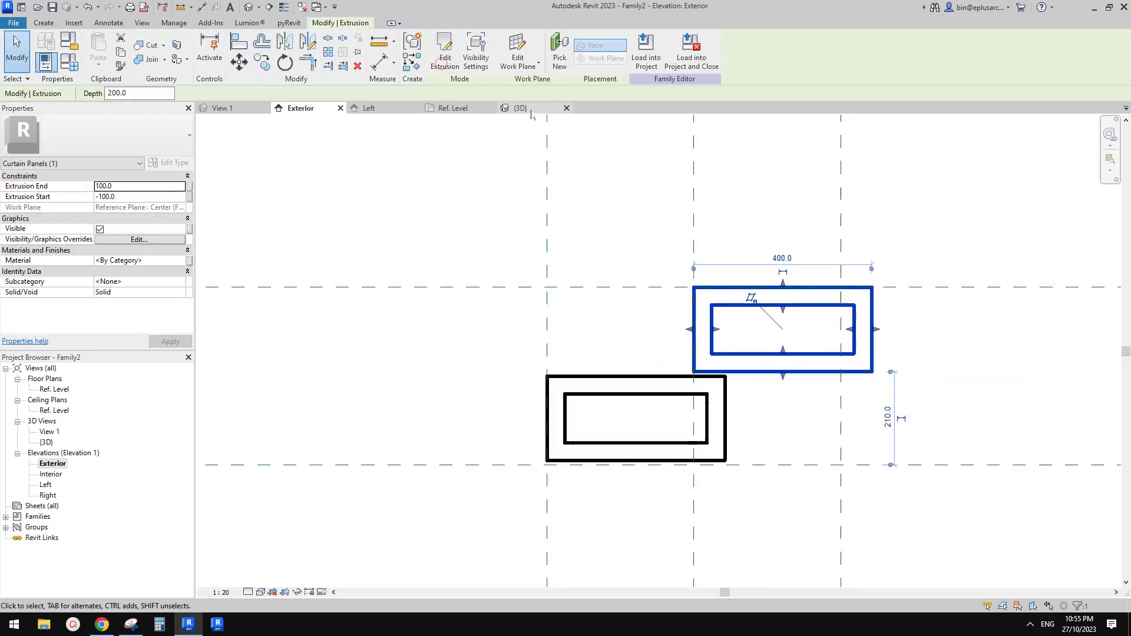
pyautogui.moveTo(589, 230); pyautogui.dragTo(596, 181, button='middle')
pyautogui.click(595, 182)
# - Examine the gap between the blocks, check the annotated wall photo in Snipping Tool, and switch back to Revit
pyautogui.moveTo(702, 289); pyautogui.dragTo(743, 226, button='middle')
pyautogui.scroll(2, 699, 298)
pyautogui.scroll(-1, 709, 298)
pyautogui.scroll(-1, 674, 302)
pyautogui.moveTo(674, 301); pyautogui.dragTo(649, 323, button='middle')
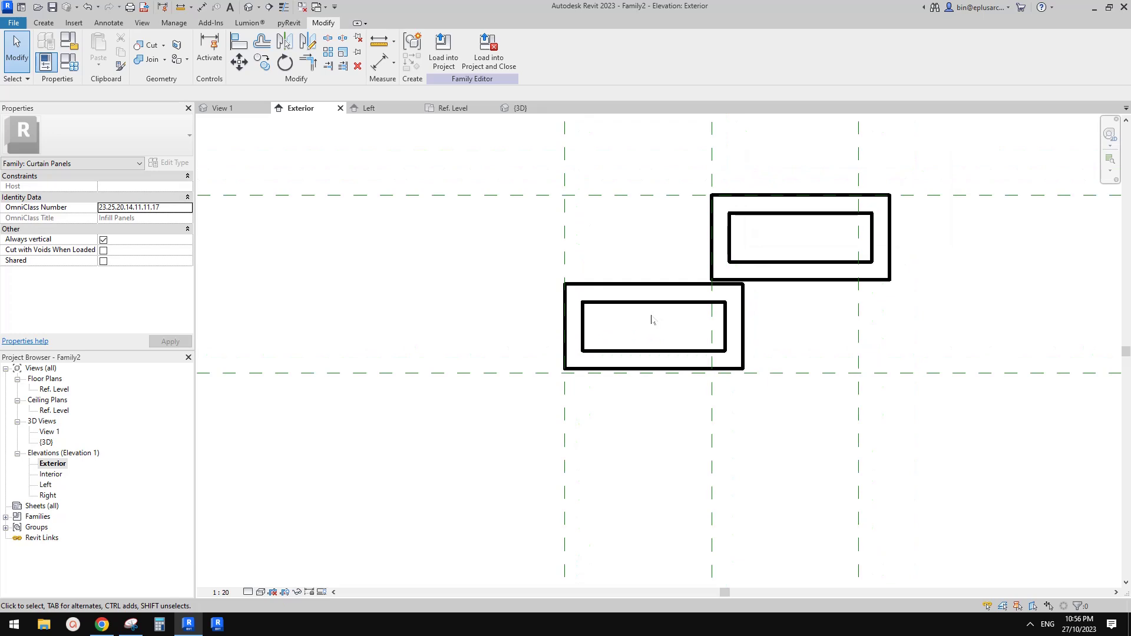
pyautogui.click(130, 625)
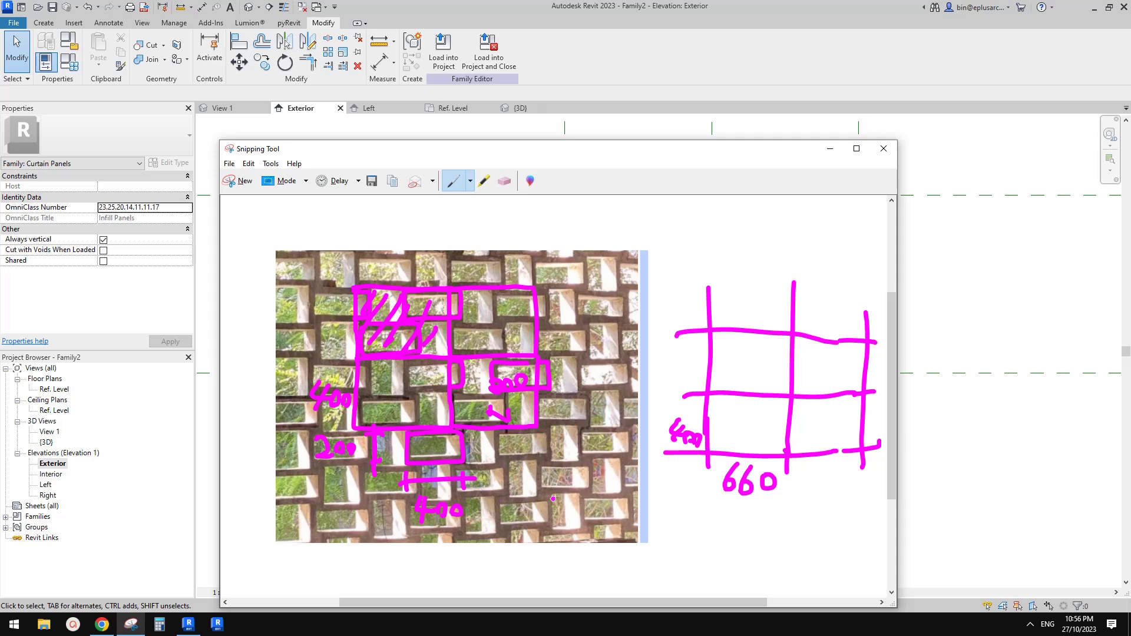
pyautogui.click(186, 626)
# - Copy the upper block to the clipboard and paste it aligned to the same place
pyautogui.moveTo(685, 332); pyautogui.dragTo(669, 374, button='middle')
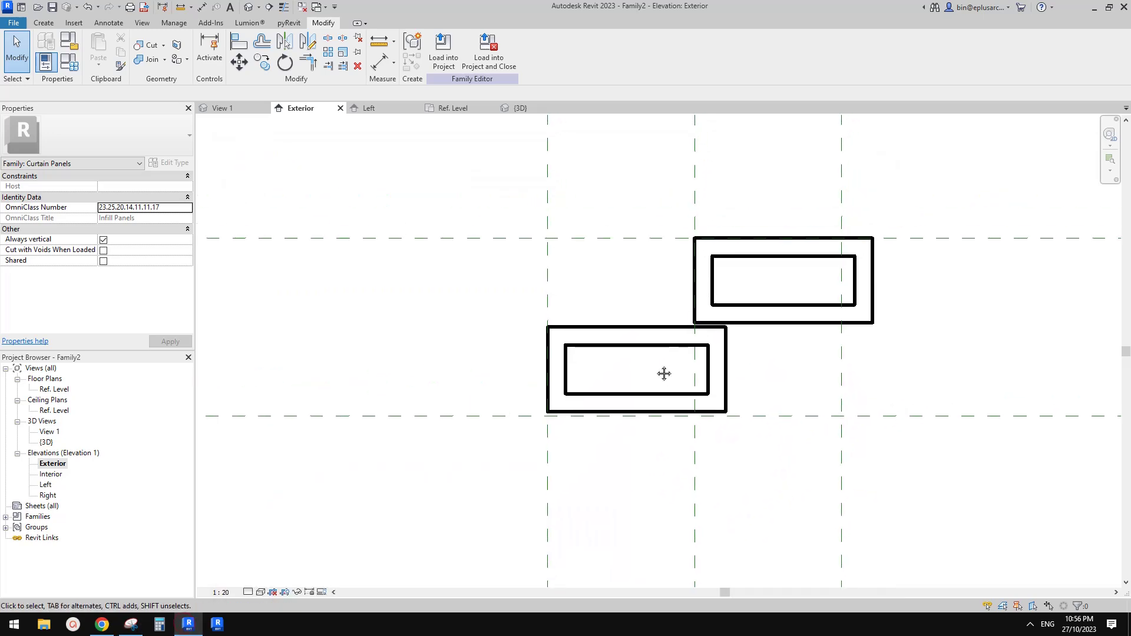
pyautogui.scroll(2, 669, 374)
pyautogui.click(764, 307)
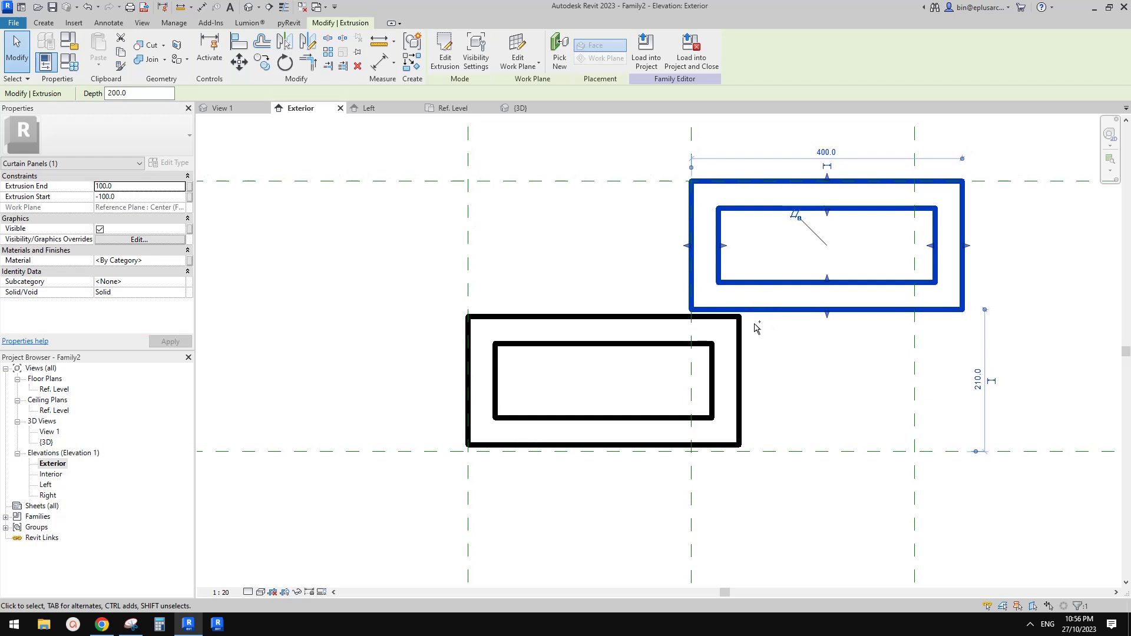
pyautogui.click(121, 52)
pyautogui.click(651, 270)
pyautogui.click(101, 61)
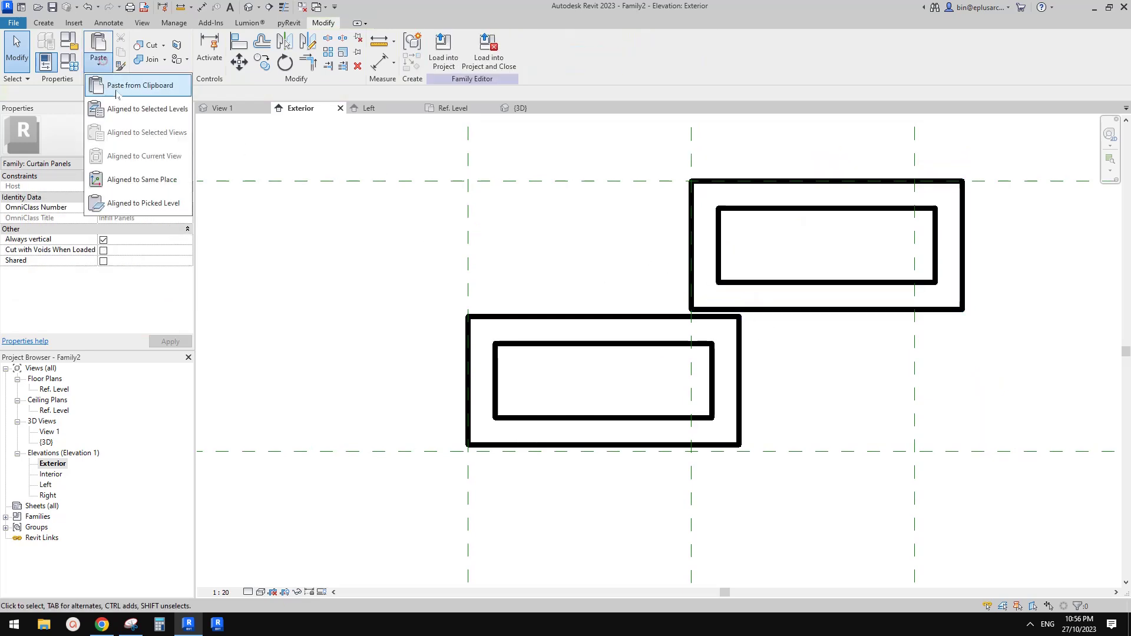
pyautogui.click(147, 180)
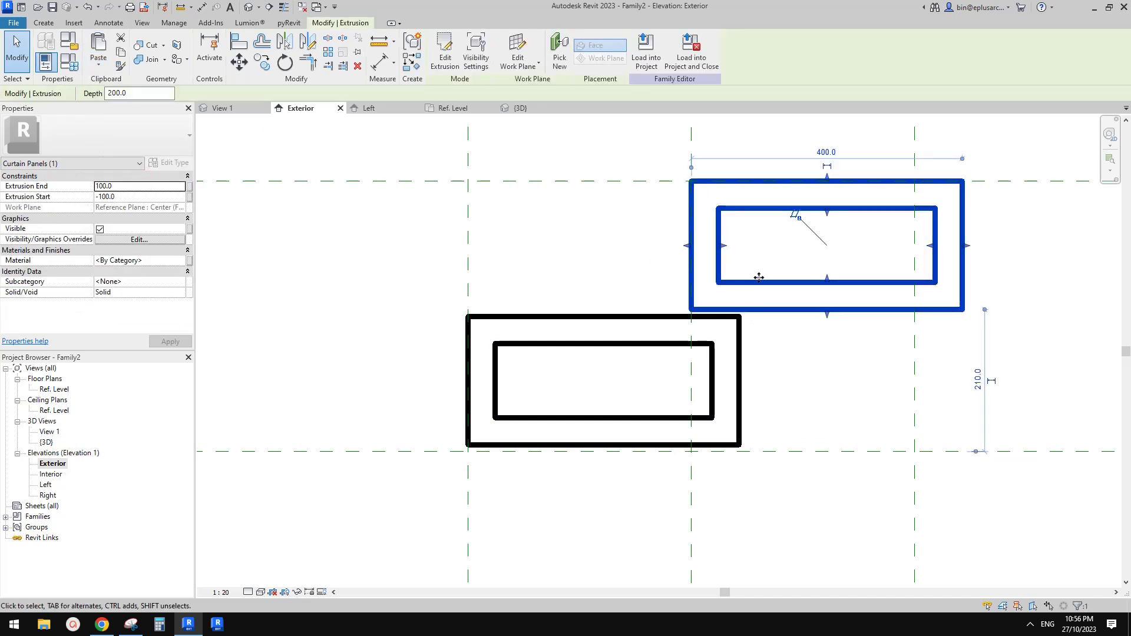
# - Open the pasted block's extrusion sketch for editing and delete all of its profile lines
pyautogui.click(445, 57)
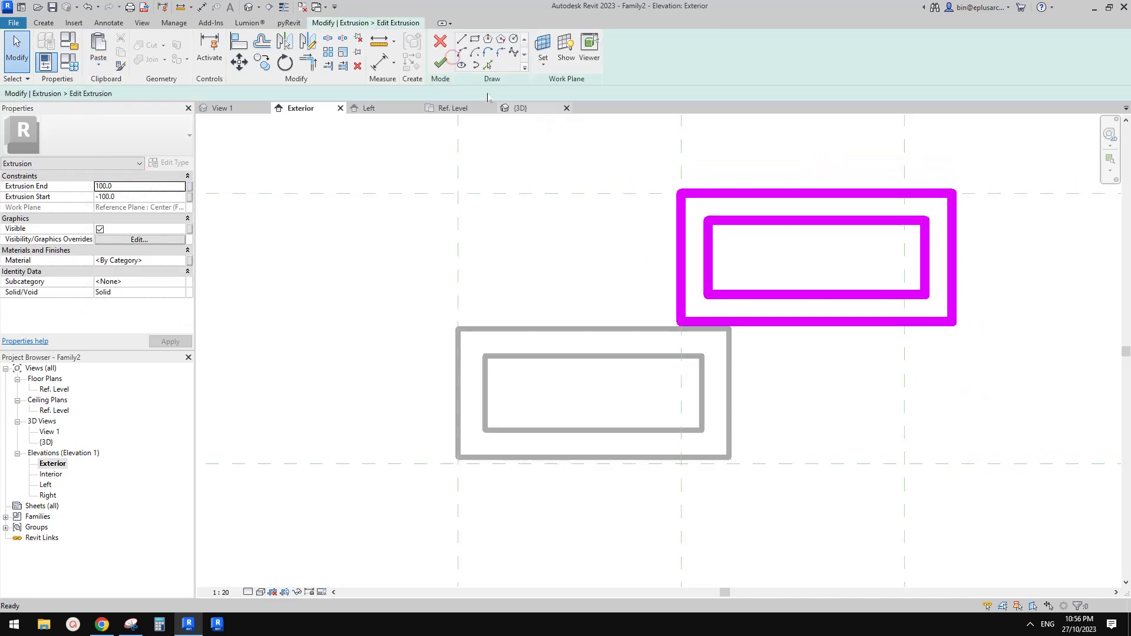
pyautogui.moveTo(748, 310); pyautogui.dragTo(744, 295, button='middle')
pyautogui.press('Escape')
pyautogui.moveTo(633, 141); pyautogui.dragTo(1043, 370)
pyautogui.press('Delete')
# - Sketch a 70 by 10 mm rectangle filling the gap where the two blocks overlap and finish the extrusion
pyautogui.click(474, 39)
pyautogui.scroll(1, 738, 338)
pyautogui.click(666, 302)
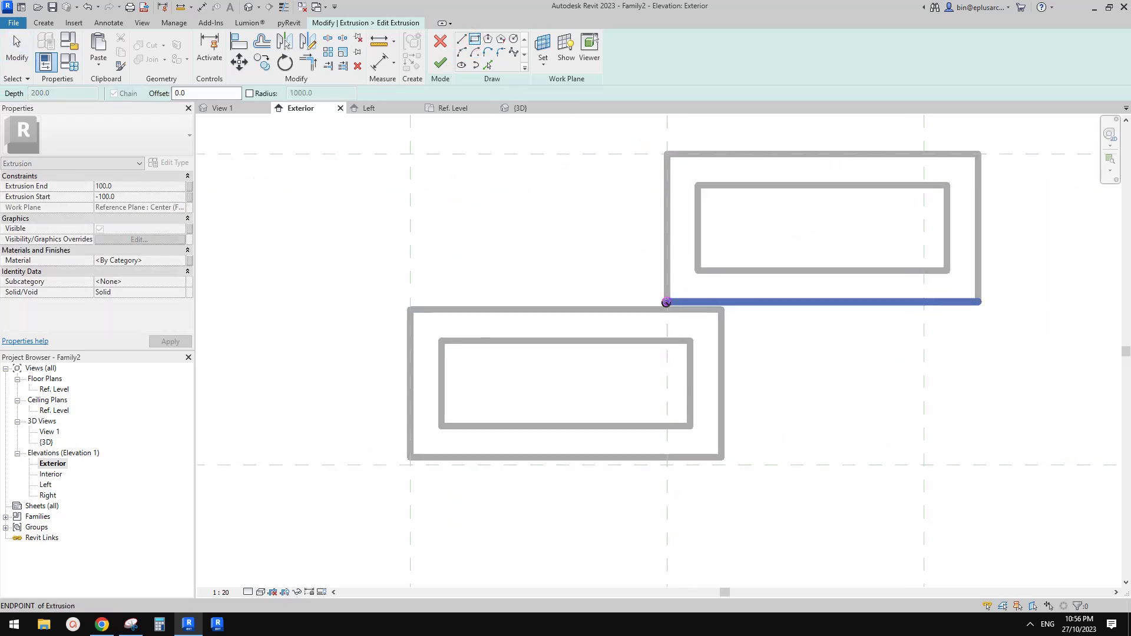
pyautogui.click(722, 310)
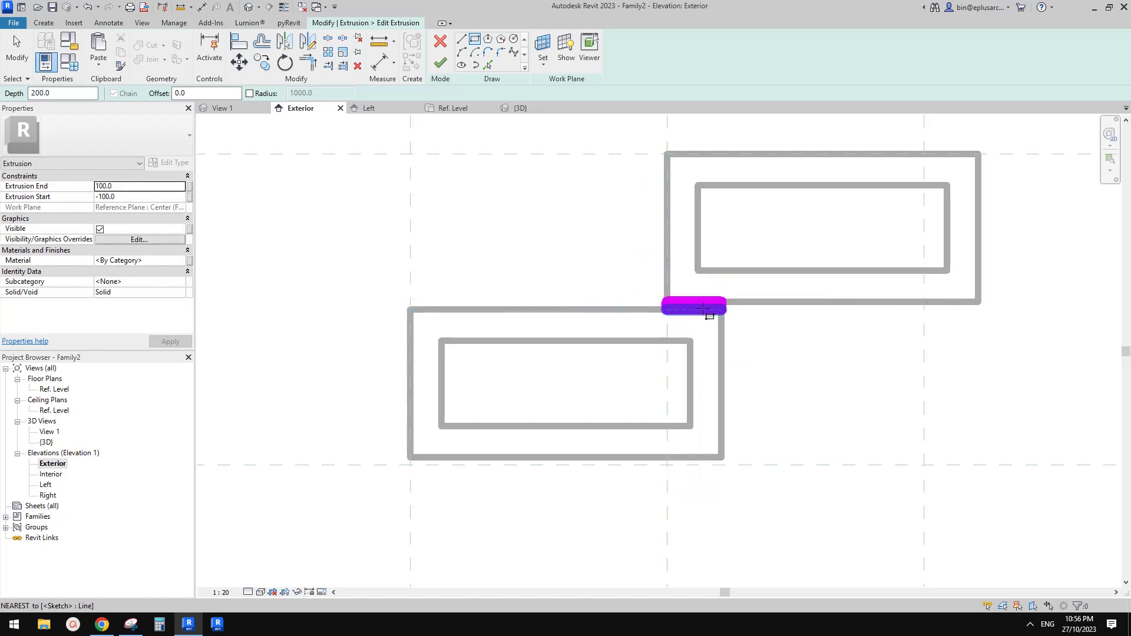
pyautogui.press('Escape')
pyautogui.press('Escape')
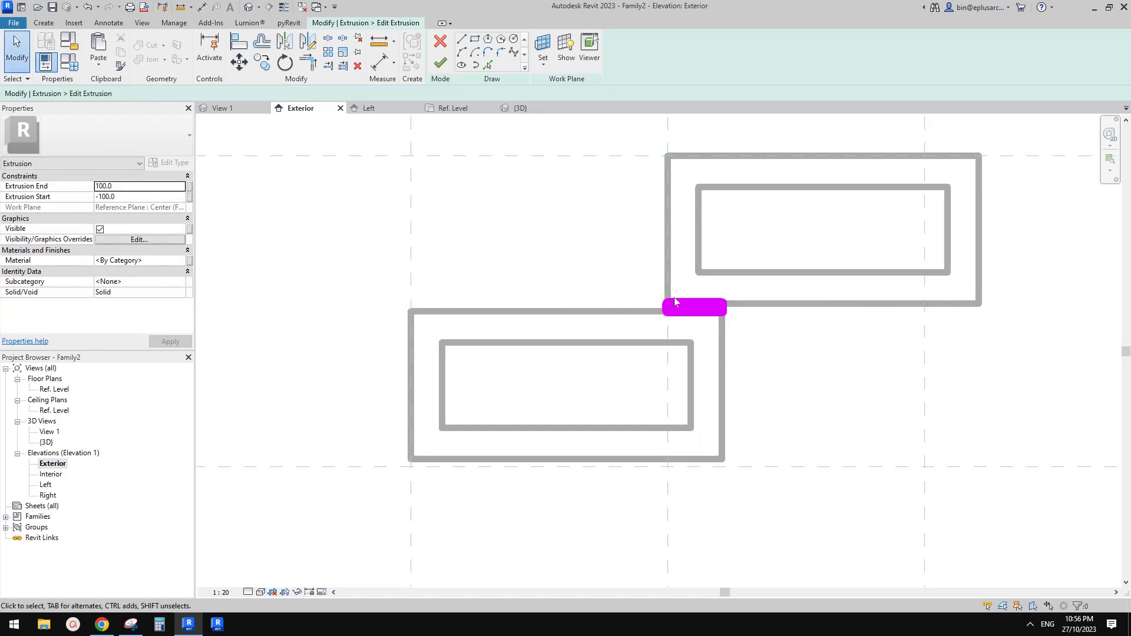
pyautogui.moveTo(751, 319); pyautogui.dragTo(748, 332, button='middle')
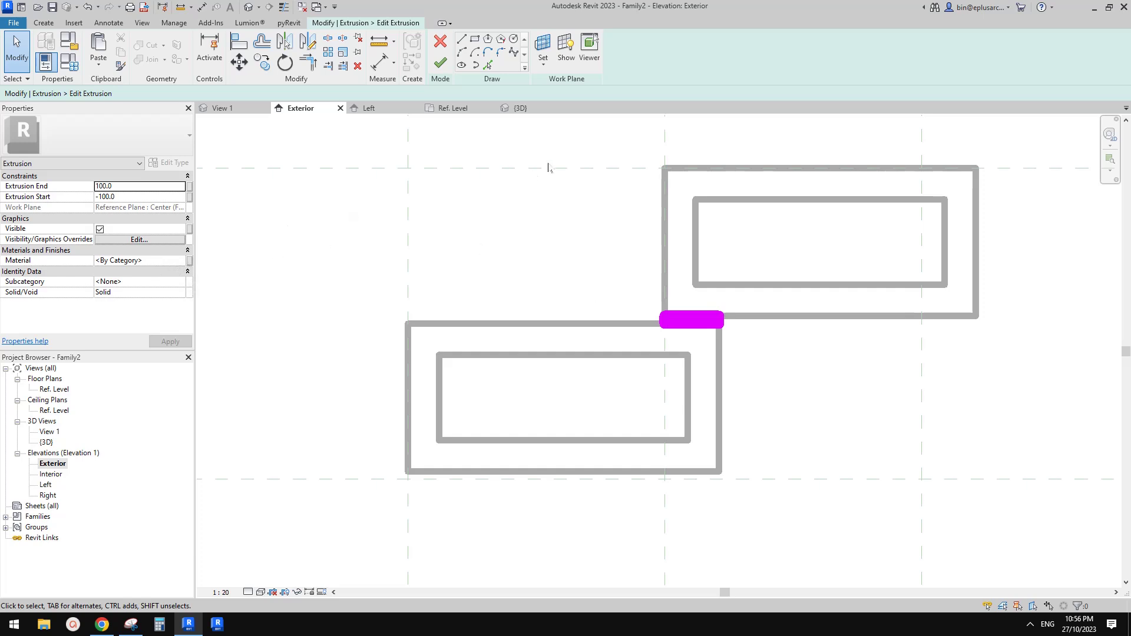
pyautogui.click(436, 65)
# - Copy the joint strip 330 mm horizontally to the outer lower corner of the upper block
pyautogui.scroll(-2, 691, 320)
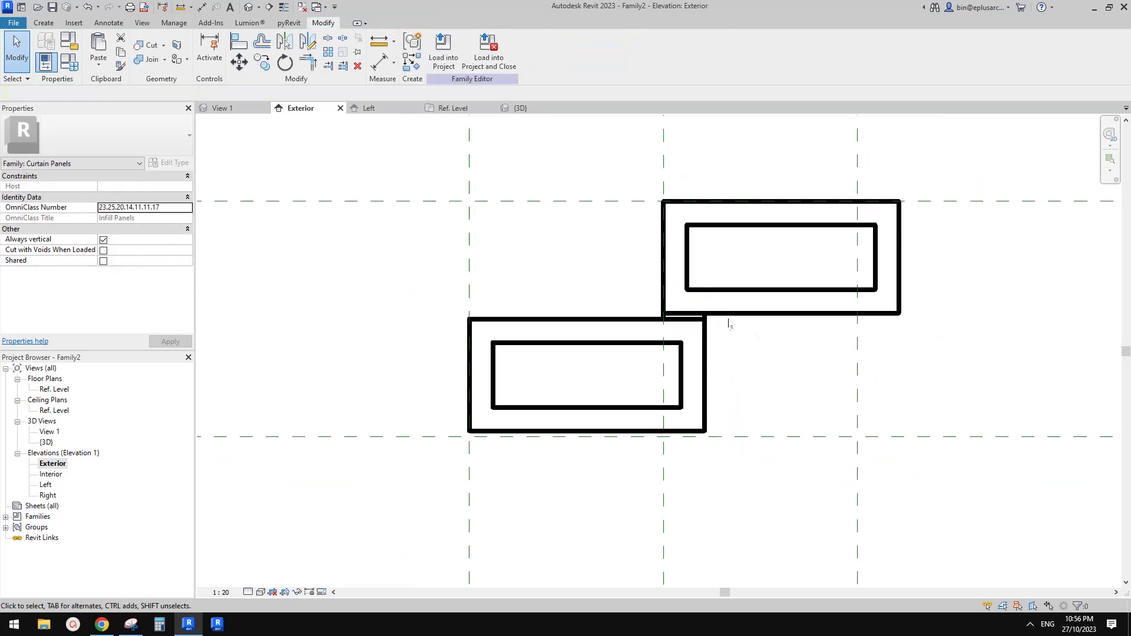
pyautogui.scroll(2, 735, 331)
pyautogui.click(698, 325)
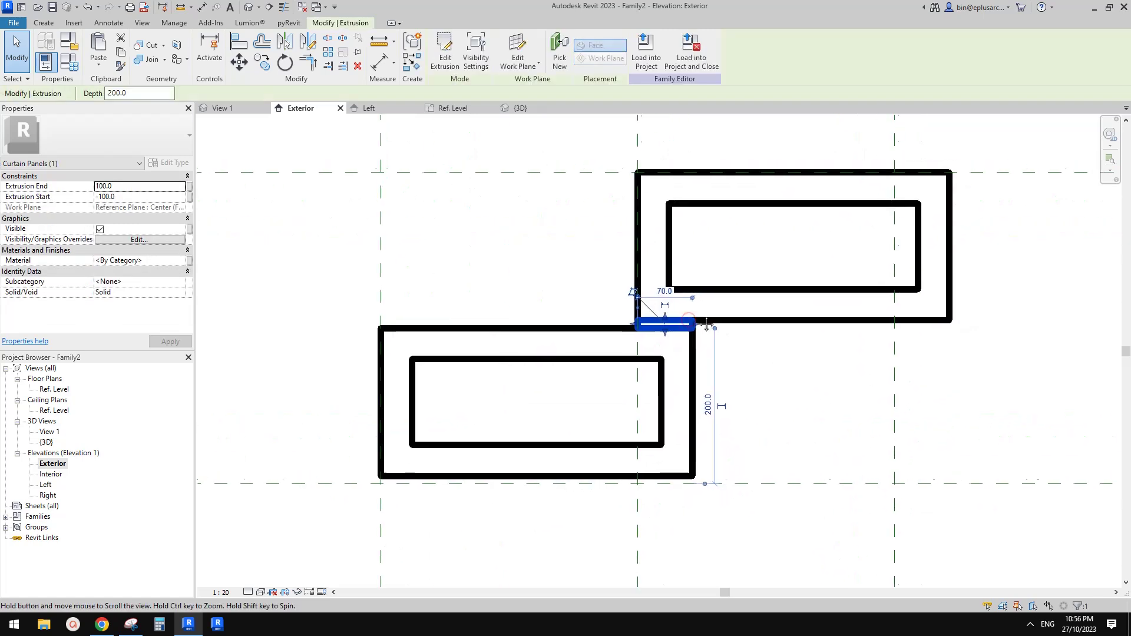
pyautogui.press('c')
pyautogui.click(694, 323)
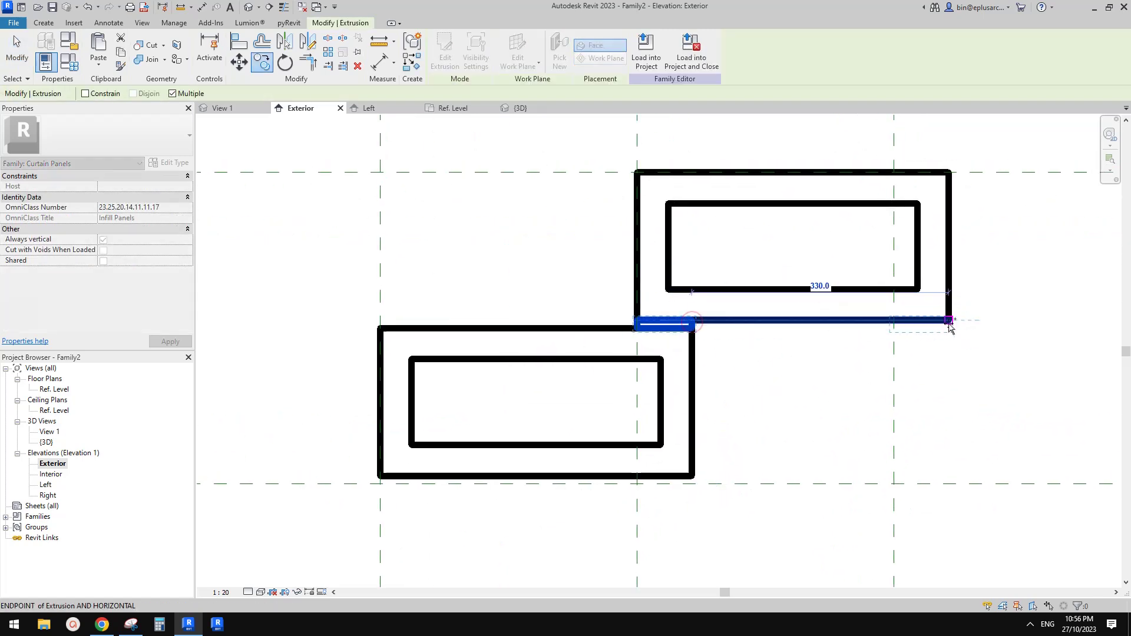
pyautogui.click(949, 322)
pyautogui.press('Escape')
# - Copy the joint strip from the upper block's outer lower corner to the lower block's inner lower corner
pyautogui.scroll(-2, 895, 318)
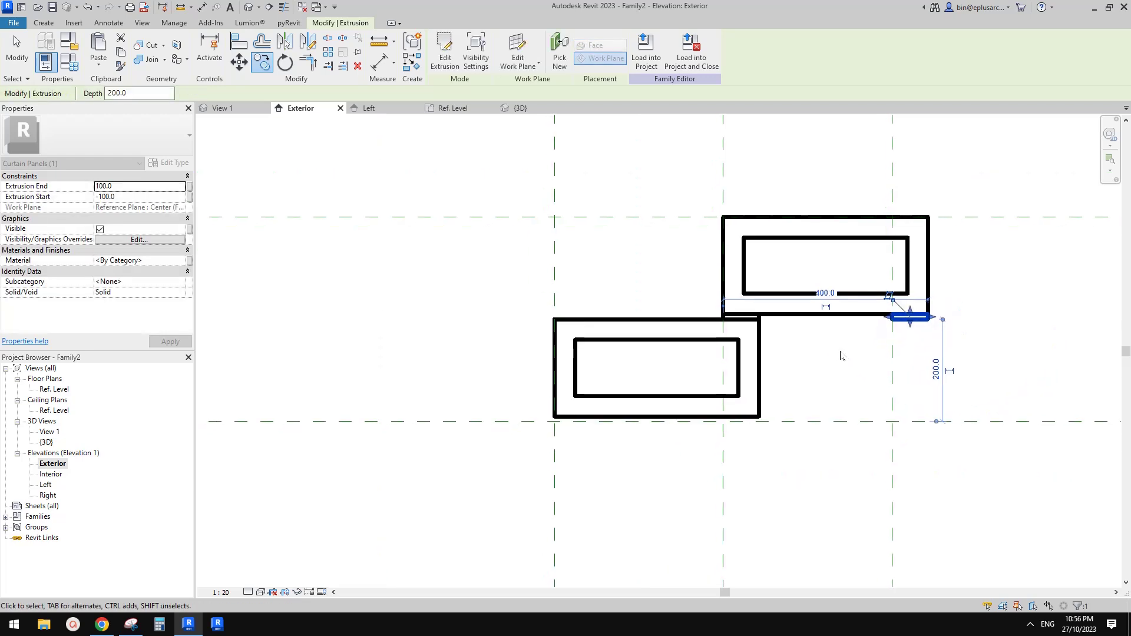
pyautogui.press('c')
pyautogui.press('c')
pyautogui.click(930, 314)
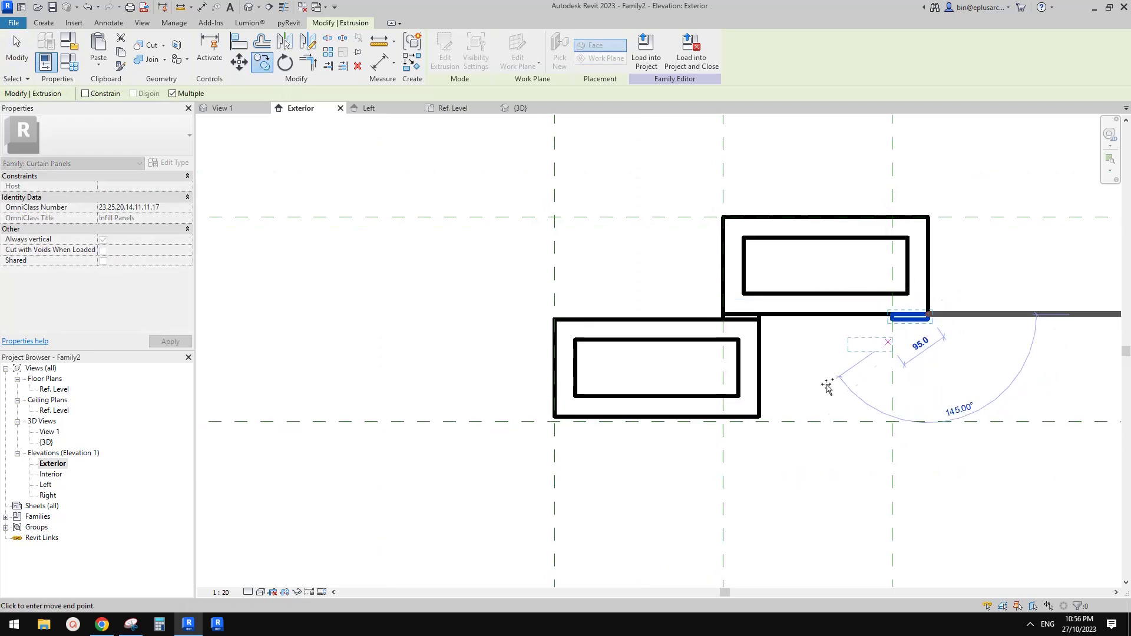
pyautogui.click(760, 417)
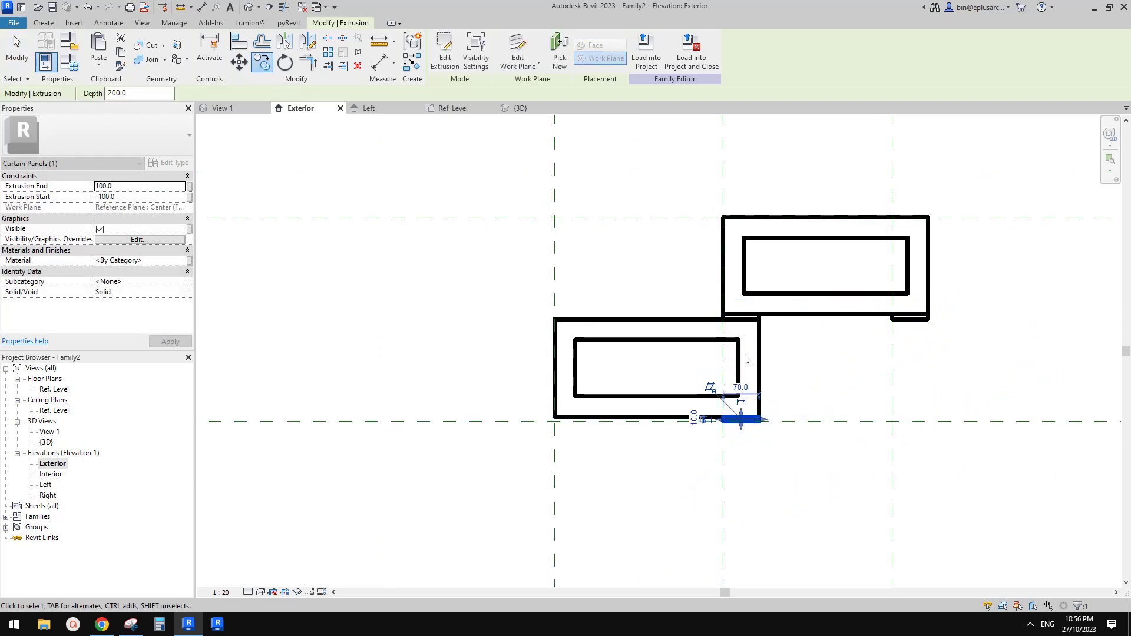
pyautogui.press('Escape')
pyautogui.press('Escape')
# - Copy the joint strip beneath the lower block to that block's outer lower corner on the outer vertical plane
pyautogui.click(724, 418)
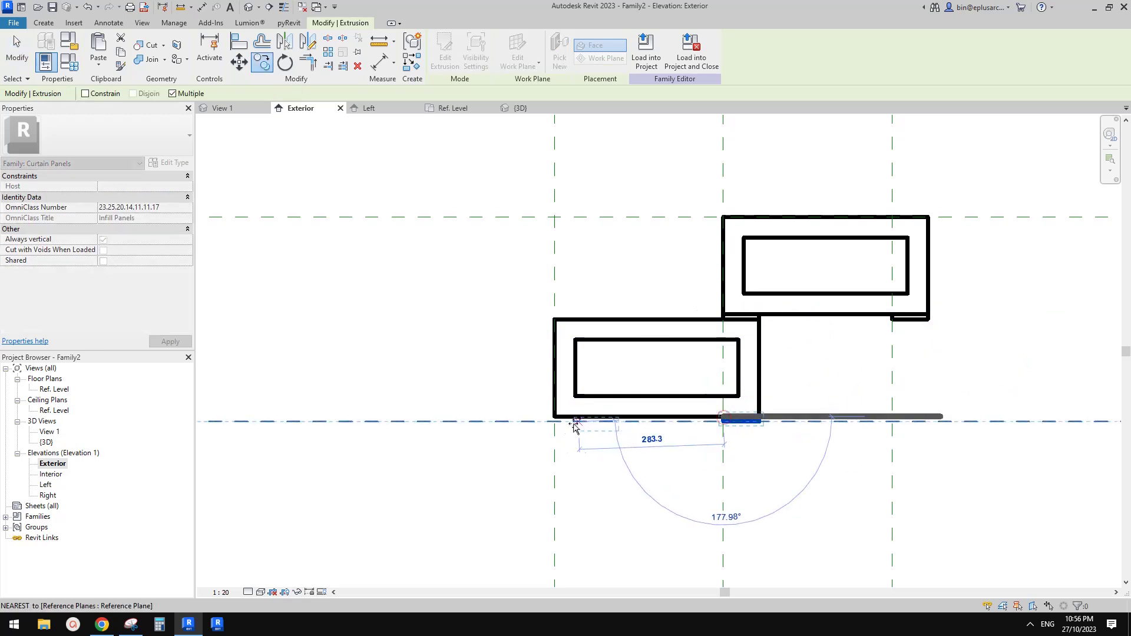
pyautogui.click(554, 418)
pyautogui.click(615, 438)
pyautogui.scroll(1, 733, 428)
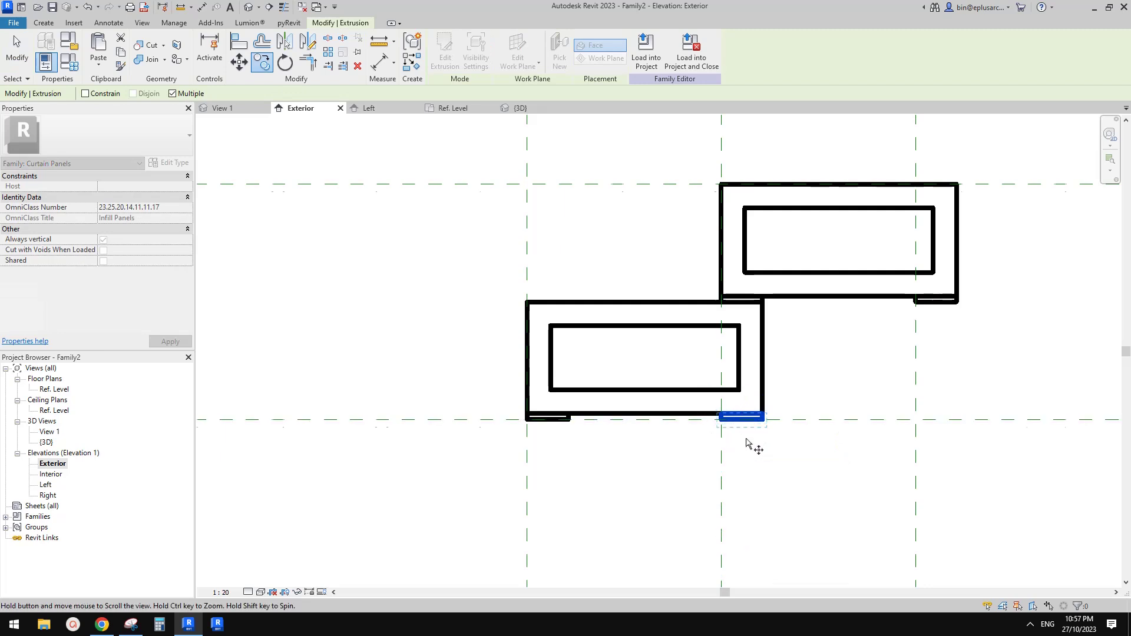
pyautogui.moveTo(747, 440); pyautogui.dragTo(745, 445, button='middle')
pyautogui.press('Escape')
pyautogui.press('Escape')
# - Open the default 3D view, set its scale to 1:20, and turn off Thin Lines
pyautogui.scroll(-1, 813, 406)
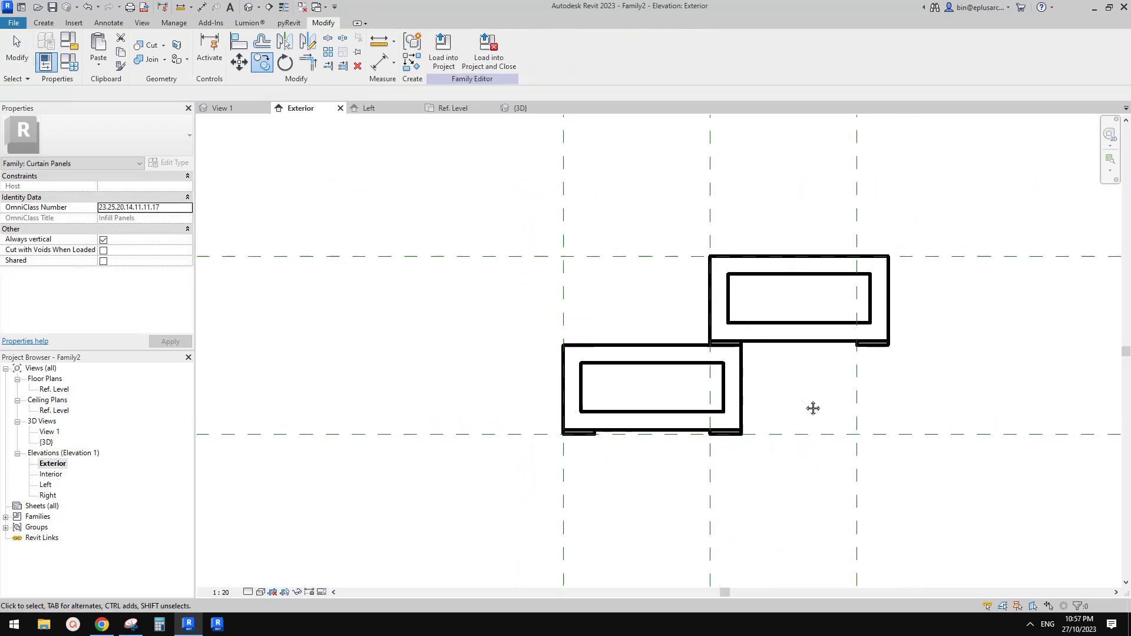
pyautogui.scroll(-1, 893, 347)
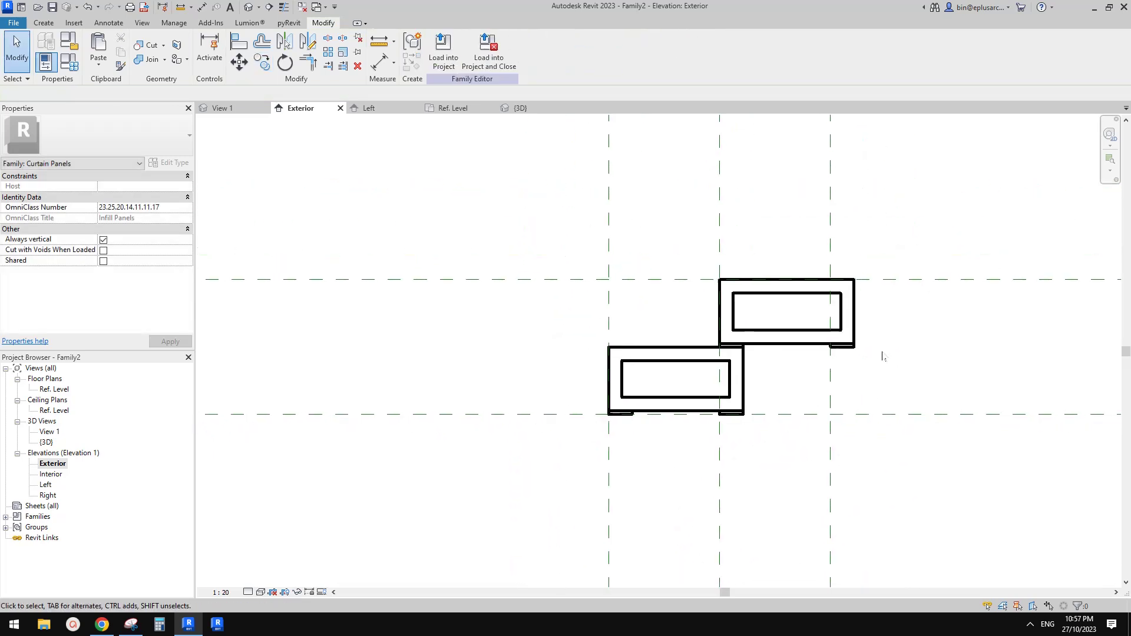
pyautogui.moveTo(904, 359); pyautogui.dragTo(898, 362, button='middle')
pyautogui.click(249, 7)
pyautogui.keyDown('shift'); pyautogui.moveTo(598, 224); pyautogui.dragTo(616, 434, button='middle'); pyautogui.keyUp('shift')
pyautogui.press('l')
pyautogui.click(225, 594)
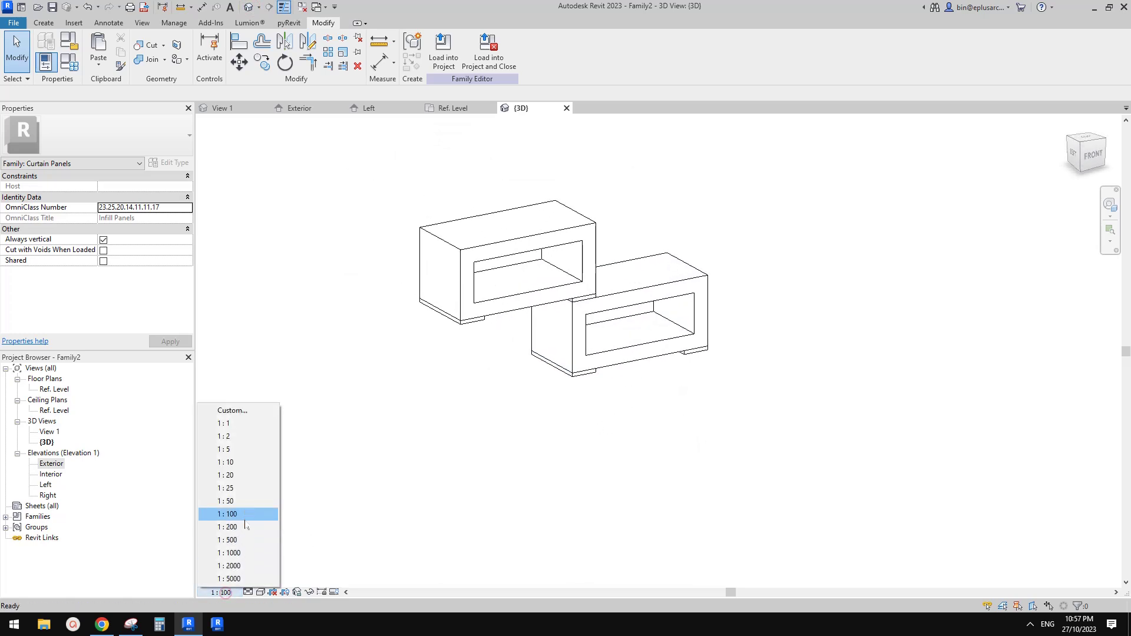
pyautogui.click(245, 479)
pyautogui.press('t')
pyautogui.press('l')
# - Set the 3D view to the Shaded visual style and inspect the blocks with their joint strips
pyautogui.scroll(1, 632, 452)
pyautogui.moveTo(632, 452); pyautogui.dragTo(636, 454, button='middle')
pyautogui.scroll(2, 549, 398)
pyautogui.moveTo(548, 399); pyautogui.dragTo(627, 432, button='middle')
pyautogui.scroll(1, 627, 430)
pyautogui.keyDown('shift'); pyautogui.moveTo(630, 426); pyautogui.dragTo(632, 419, button='middle'); pyautogui.keyUp('shift')
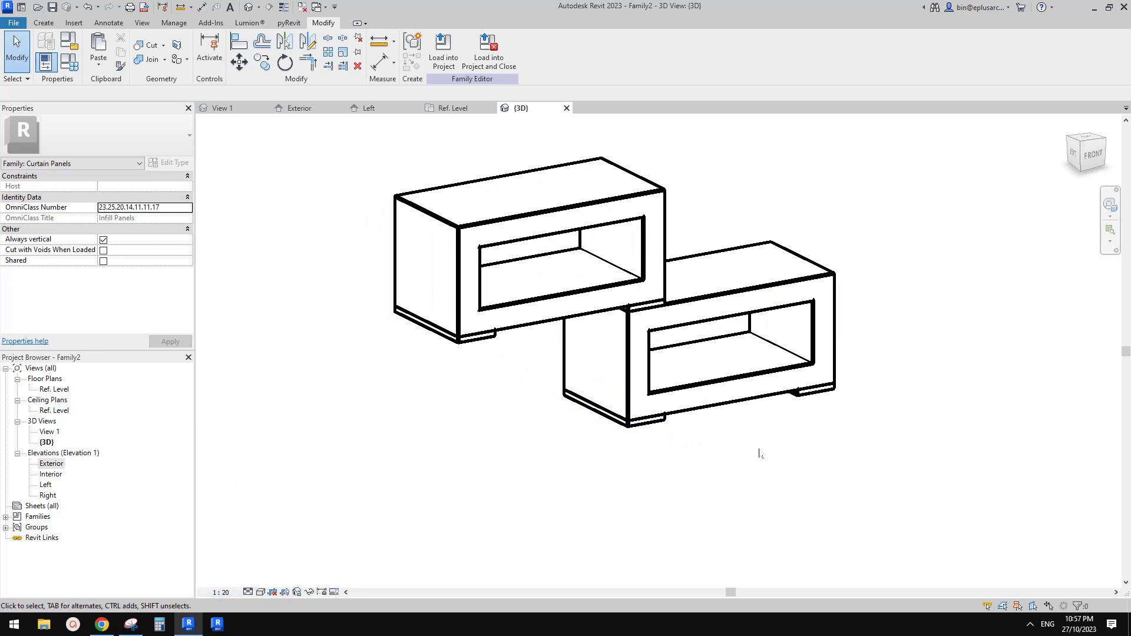
pyautogui.press('s')
pyautogui.press('d')
pyautogui.moveTo(787, 470)
pyautogui.keyDown('shift'); pyautogui.mouseDown(button='middle')
pyautogui.moveTo(752, 394)
pyautogui.moveTo(543, 360)
pyautogui.moveTo(740, 454)
pyautogui.moveTo(722, 336)
pyautogui.mouseUp(button='middle'); pyautogui.keyUp('shift')
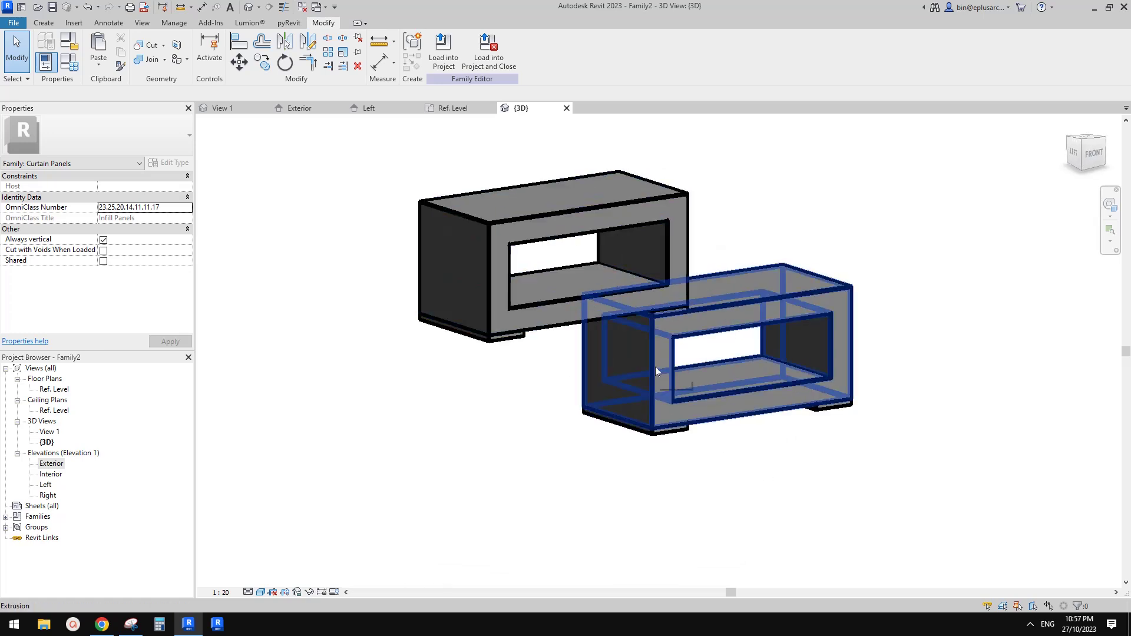
# - Close the inactive views and create a new project from the Architectural Template
pyautogui.moveTo(655, 369); pyautogui.dragTo(583, 398, button='middle')
pyautogui.click(302, 6)
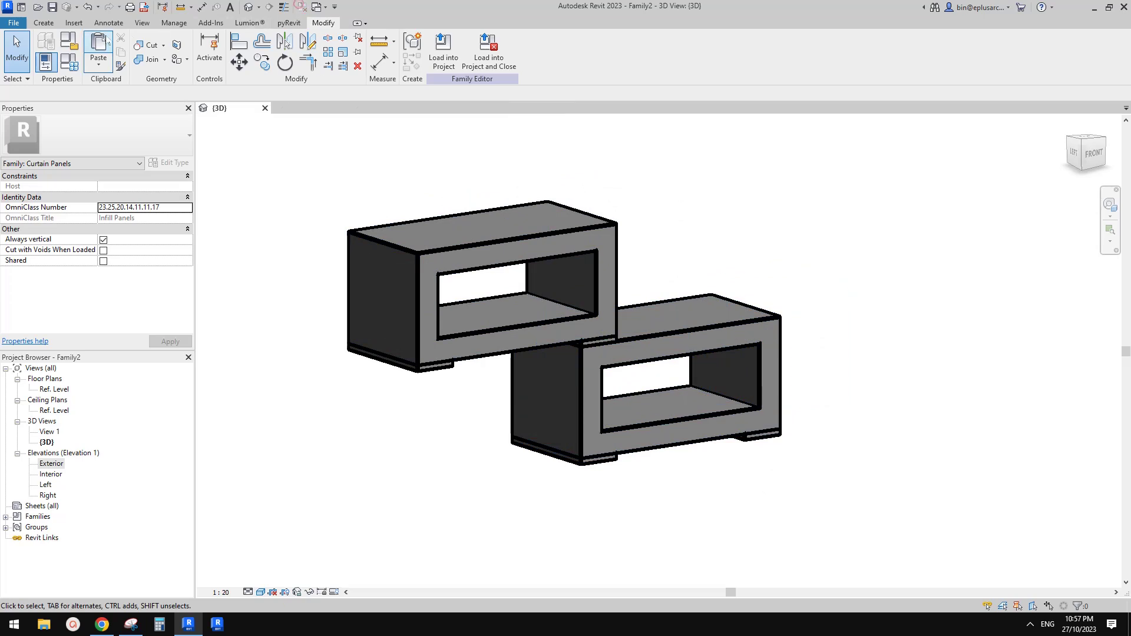
pyautogui.click(14, 22)
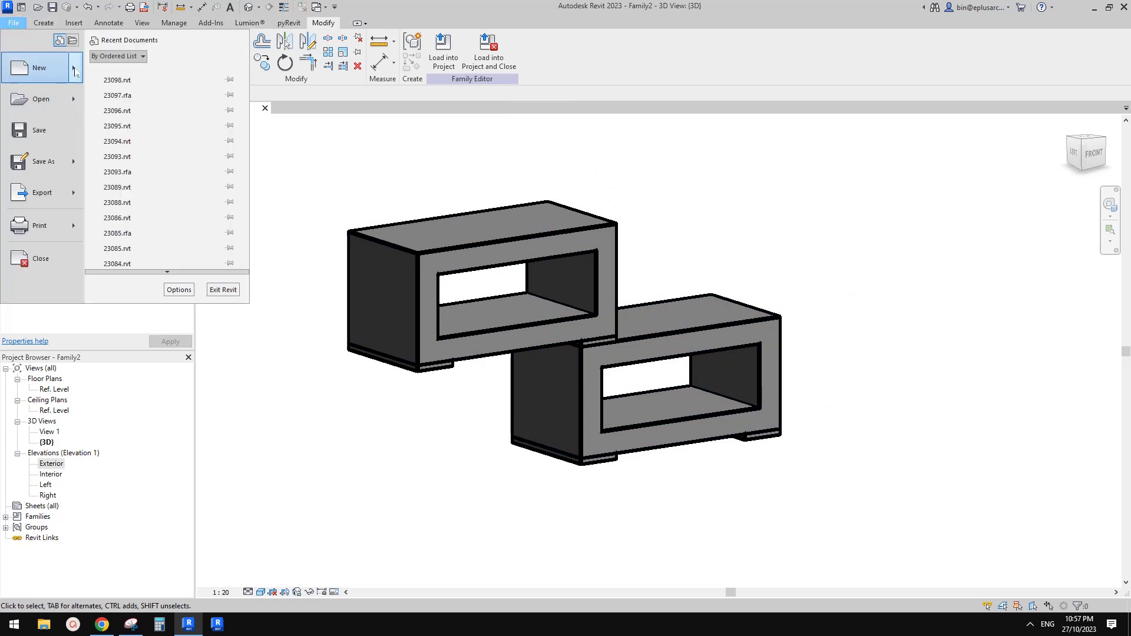
pyautogui.moveTo(75, 71)
pyautogui.click(160, 78)
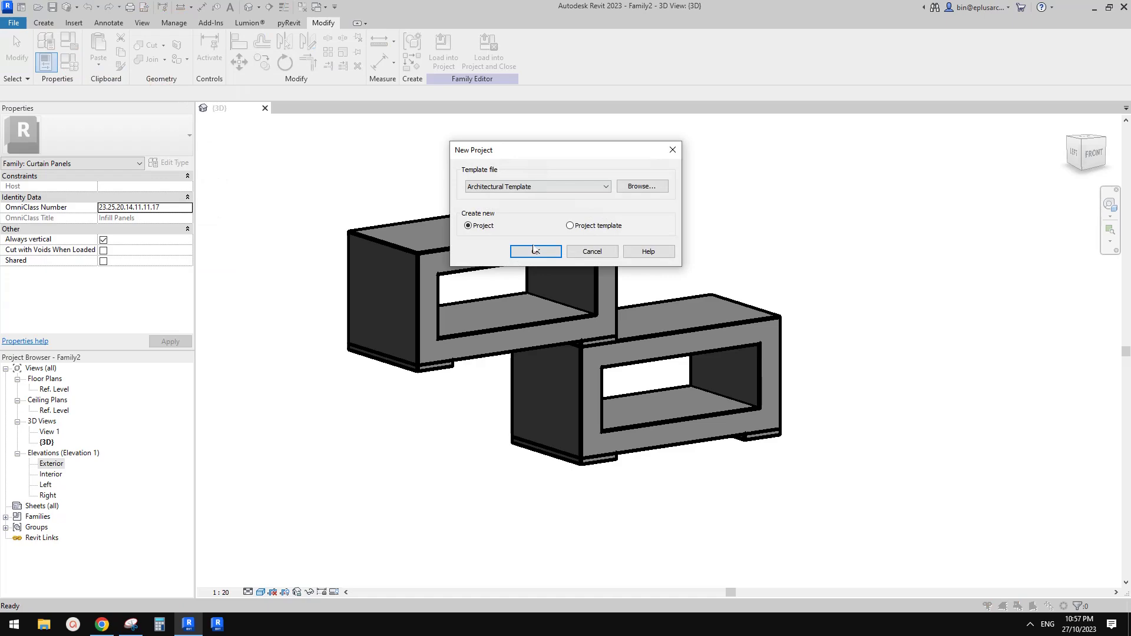
pyautogui.click(534, 251)
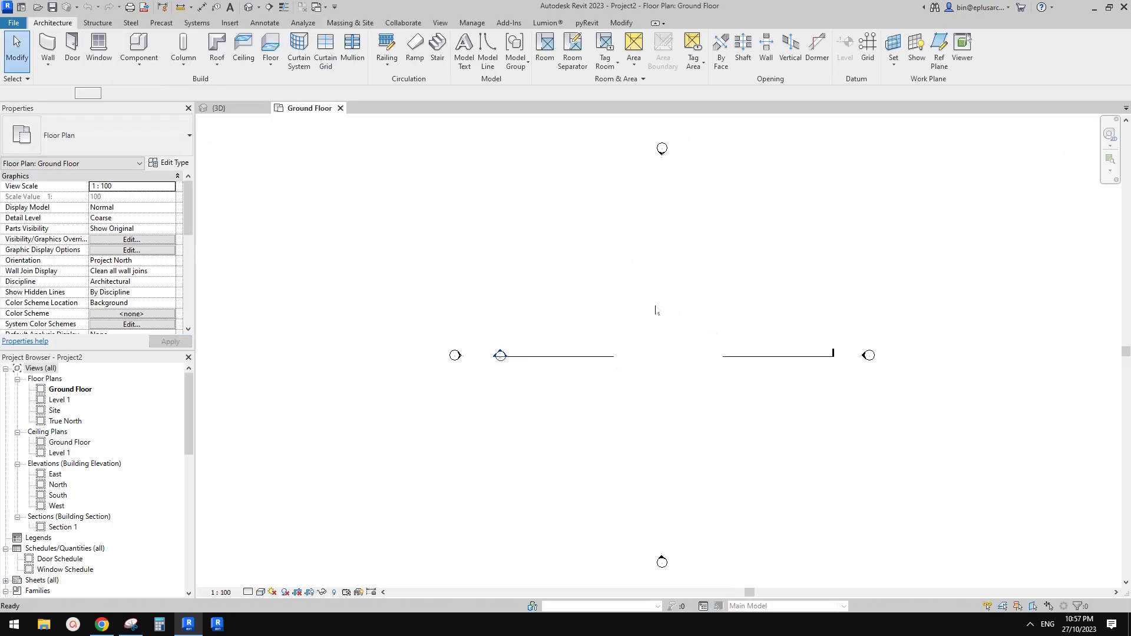
# - Draw a horizontal Storefront curtain wall 20000 mm long on the Ground Floor plan
pyautogui.press('w')
pyautogui.press('a')
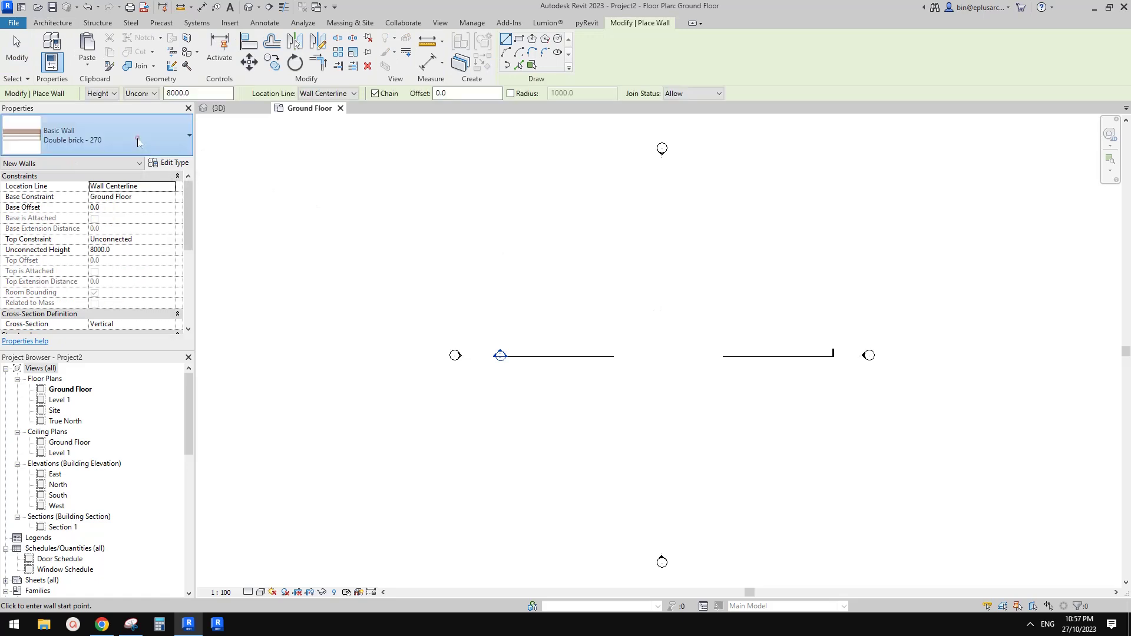
pyautogui.click(137, 138)
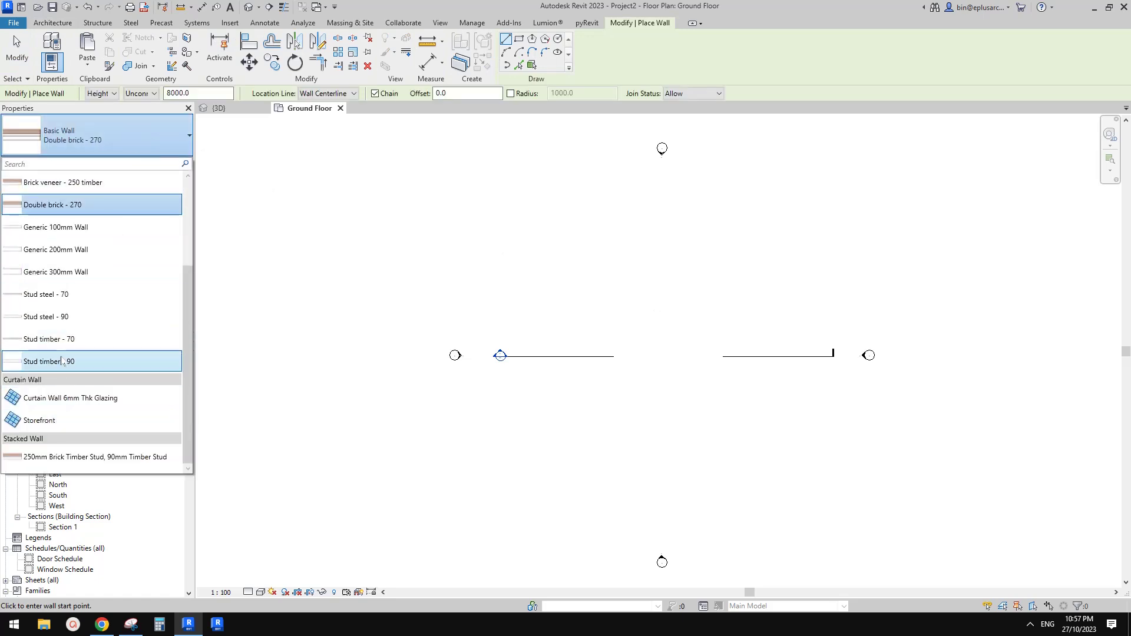
pyautogui.click(46, 420)
pyautogui.click(594, 307)
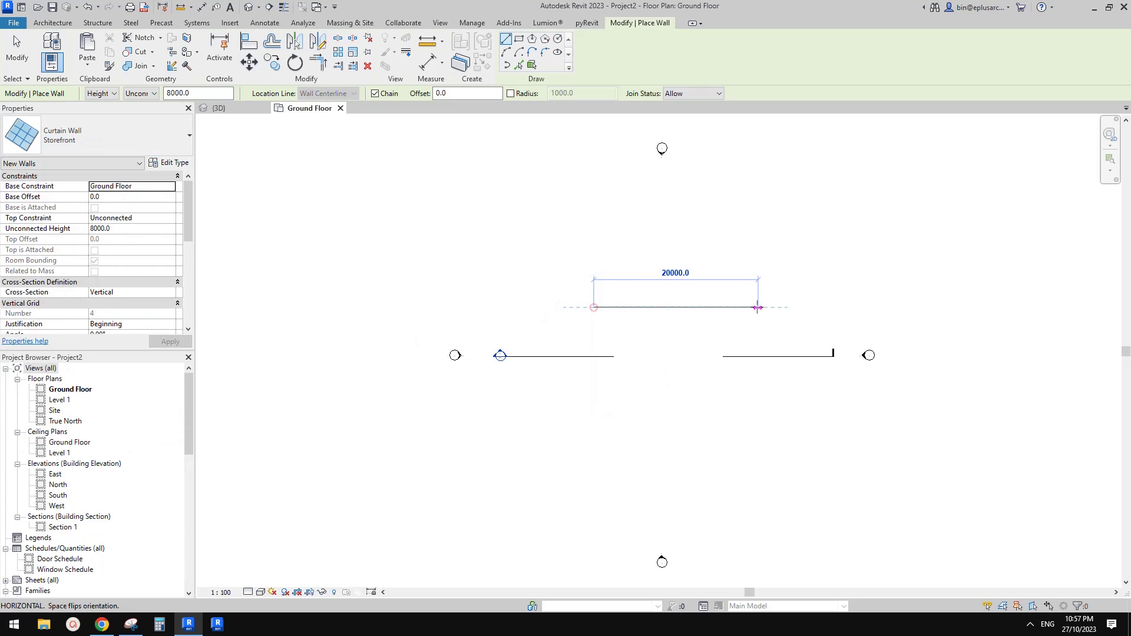
pyautogui.click(757, 307)
pyautogui.press('Escape')
pyautogui.press('Escape')
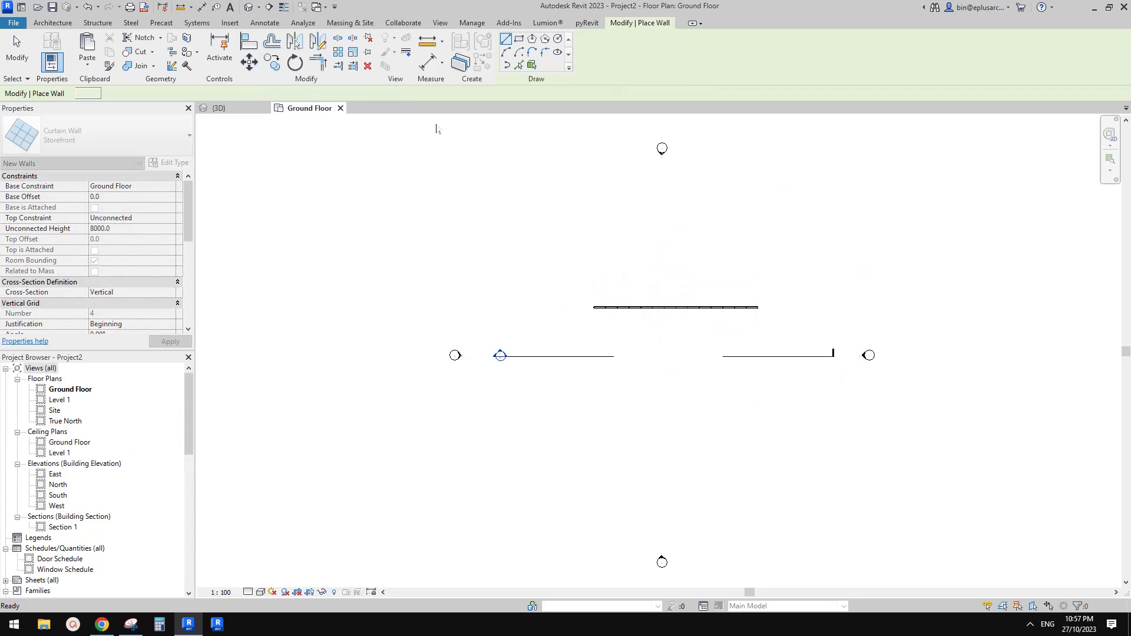
# - In the default 3D view, duplicate the storefront curtain wall's type as "block screen wall"
pyautogui.click(250, 7)
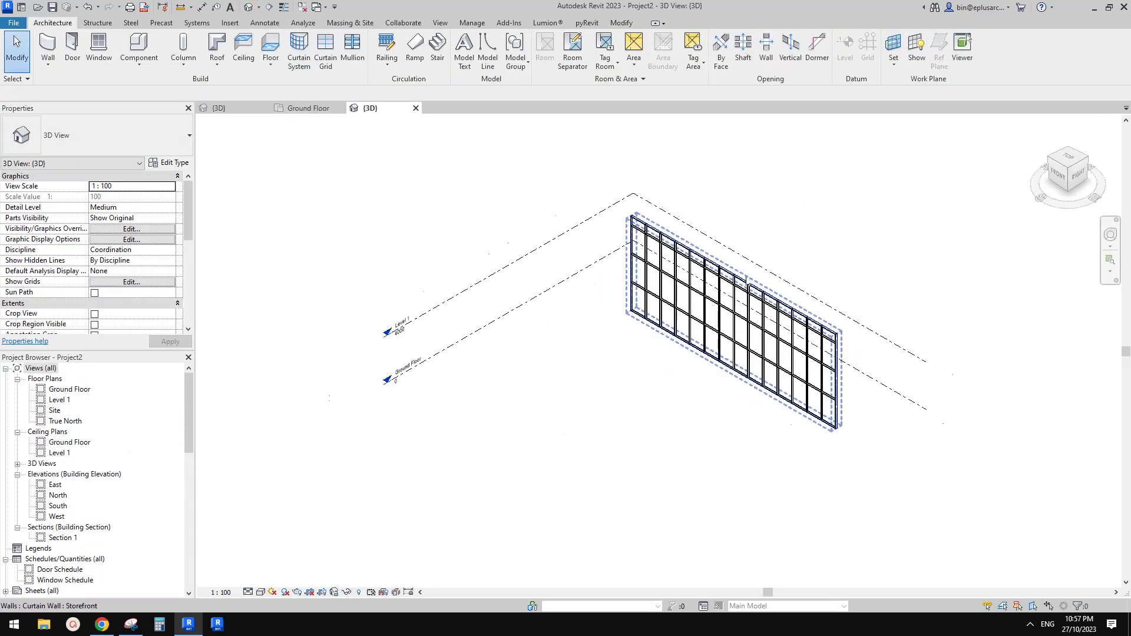
pyautogui.click(725, 277)
pyautogui.press('Escape')
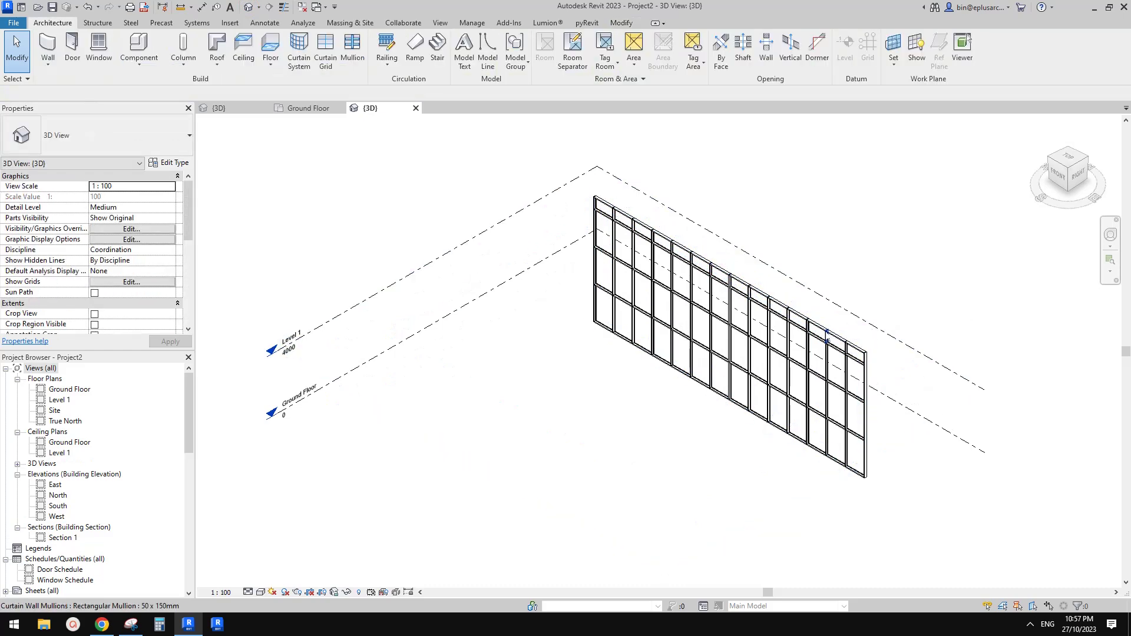
pyautogui.press('Tab')
pyautogui.click(821, 334)
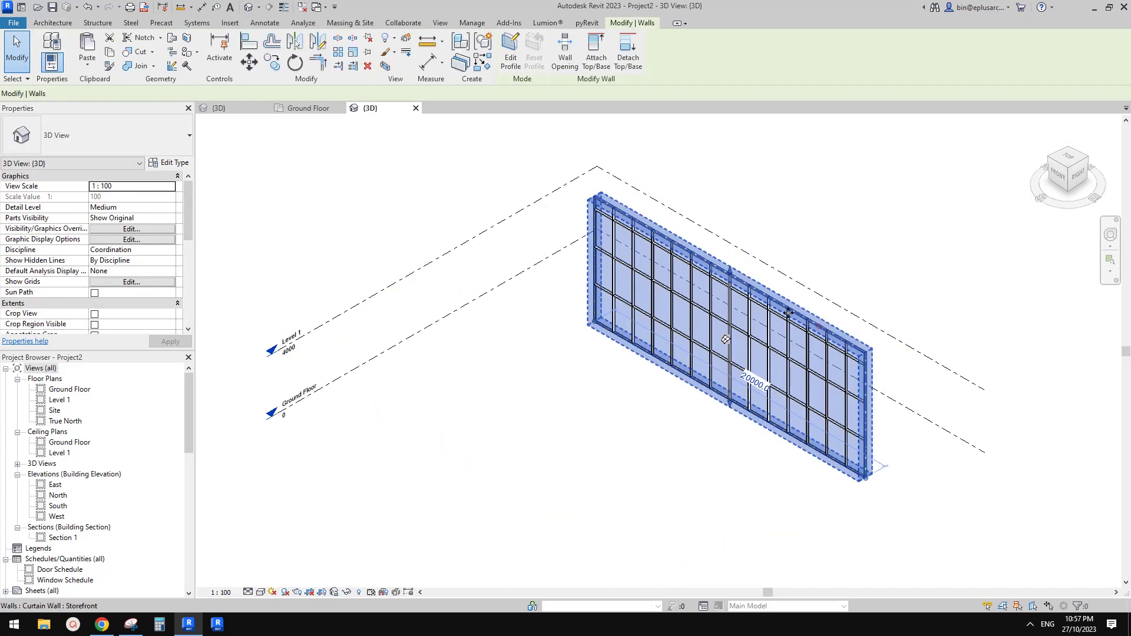
pyautogui.keyDown('shift'); pyautogui.moveTo(732, 334); pyautogui.dragTo(766, 330, button='middle'); pyautogui.keyUp('shift')
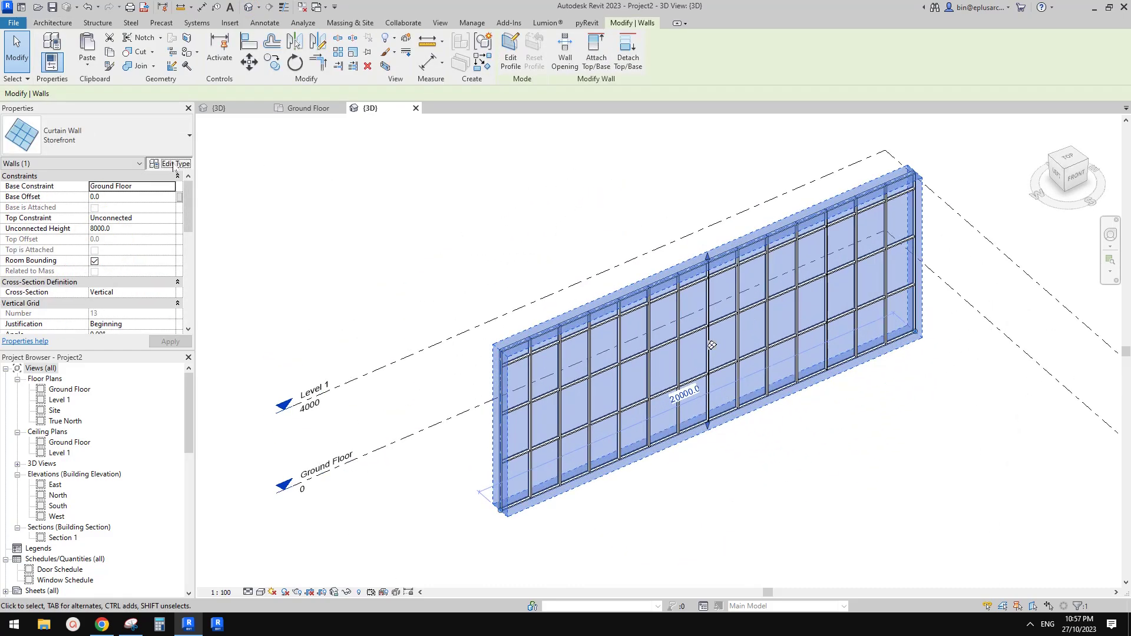
pyautogui.click(169, 162)
pyautogui.click(541, 191)
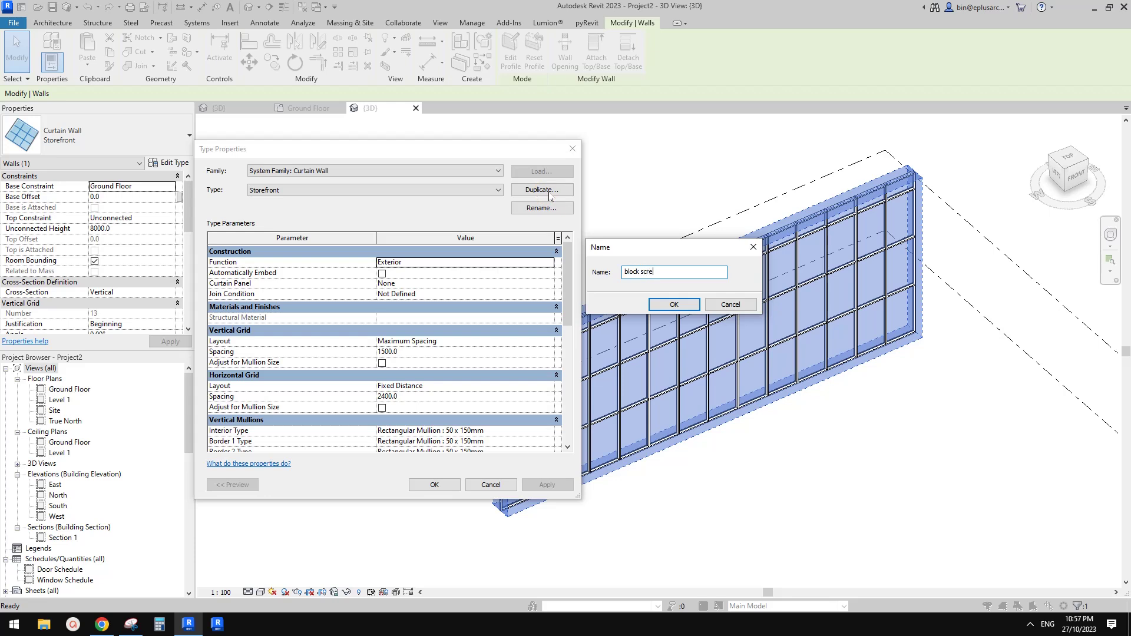
pyautogui.click(659, 308)
# - Set the vertical mullions' Interior, Border 1 and Border 2 types to None
pyautogui.moveTo(565, 302); pyautogui.dragTo(565, 366)
pyautogui.click(501, 297)
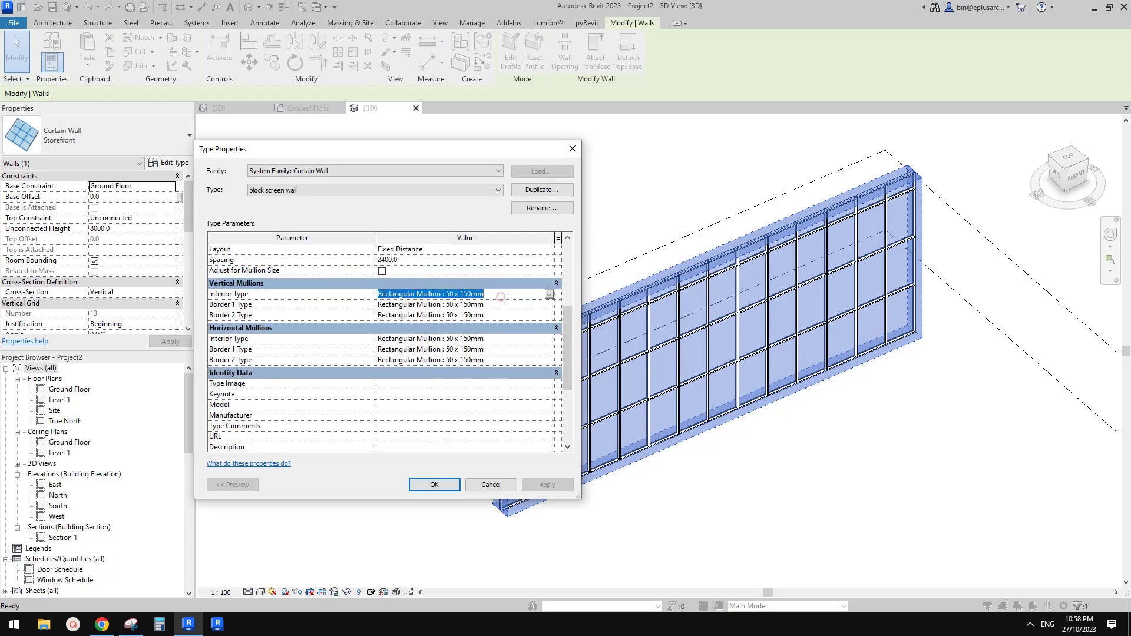
pyautogui.write('None')
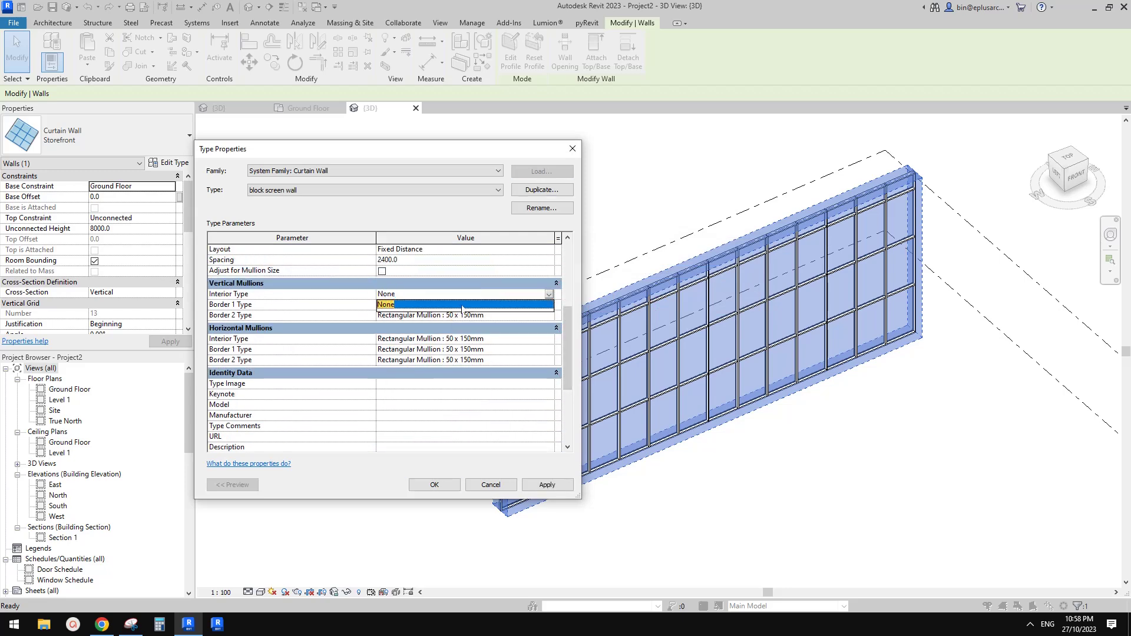
pyautogui.click(505, 318)
pyautogui.click(542, 307)
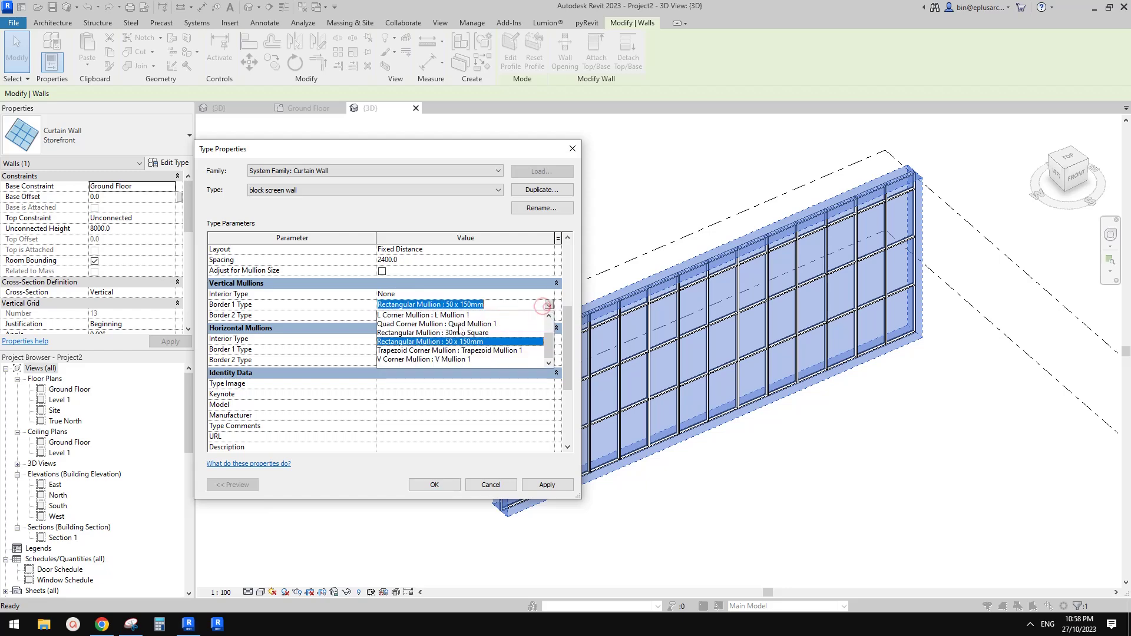
pyautogui.scroll(2, 433, 345)
pyautogui.click(388, 318)
pyautogui.click(414, 307)
pyautogui.click(440, 295)
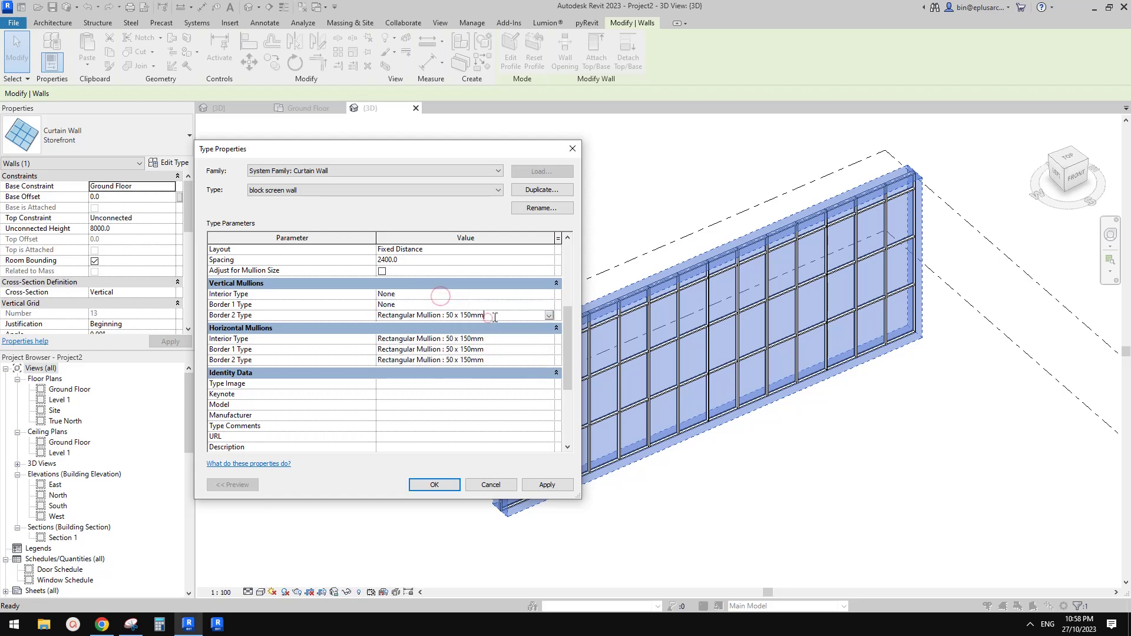
pyautogui.write('None')
# - Set the horizontal mullions' Interior, Border 1 and Border 2 types to None
pyautogui.click(498, 338)
pyautogui.write('None')
pyautogui.click(505, 349)
pyautogui.write('None')
pyautogui.click(507, 358)
pyautogui.write('None')
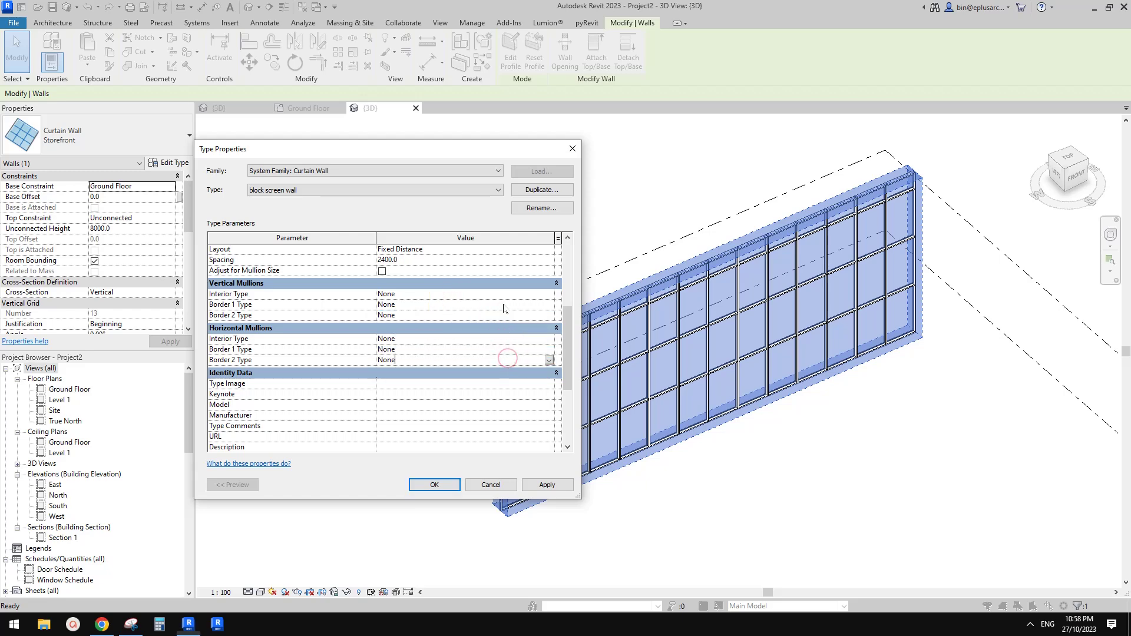
# - Apply the type changes to the curtain wall and delete its existing mullions
pyautogui.moveTo(567, 316); pyautogui.dragTo(567, 252)
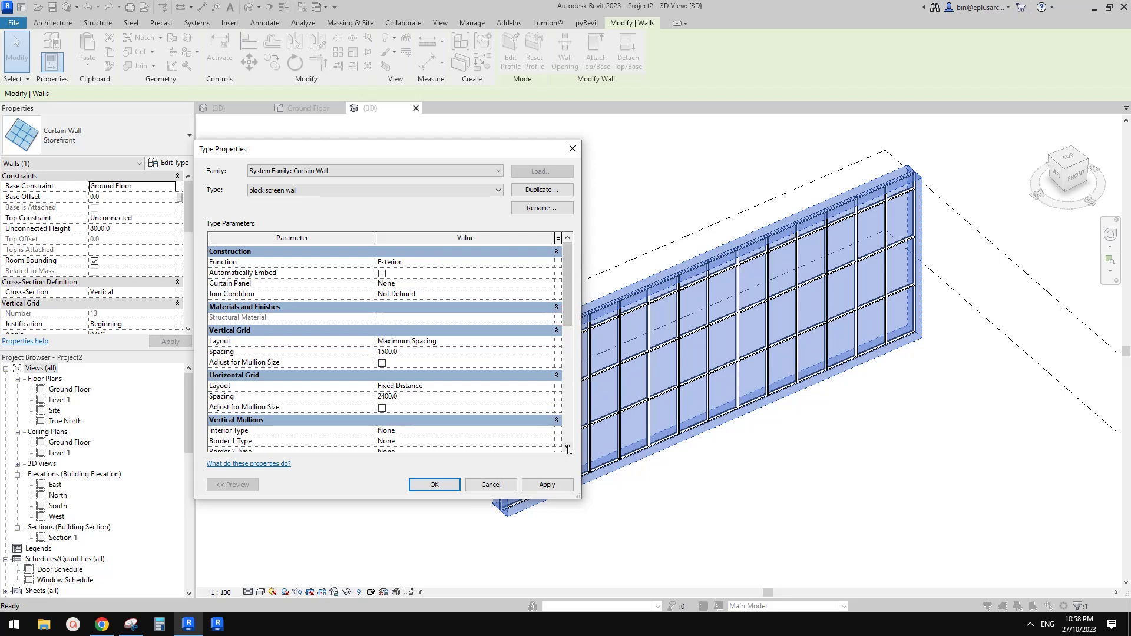
pyautogui.click(442, 485)
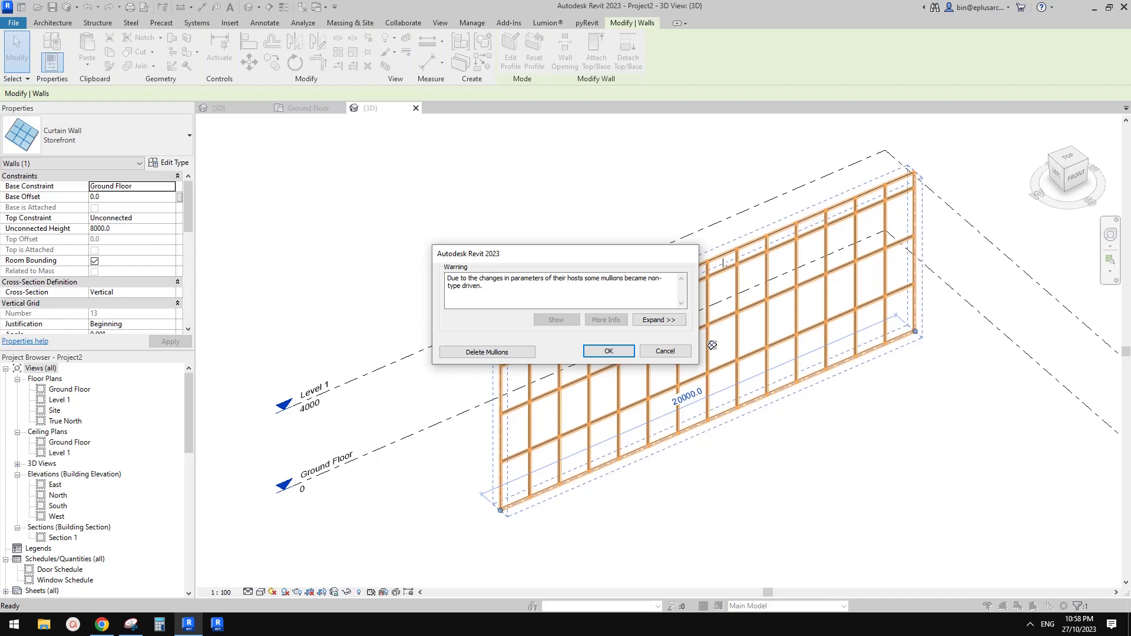
pyautogui.click(512, 352)
pyautogui.scroll(3, 640, 371)
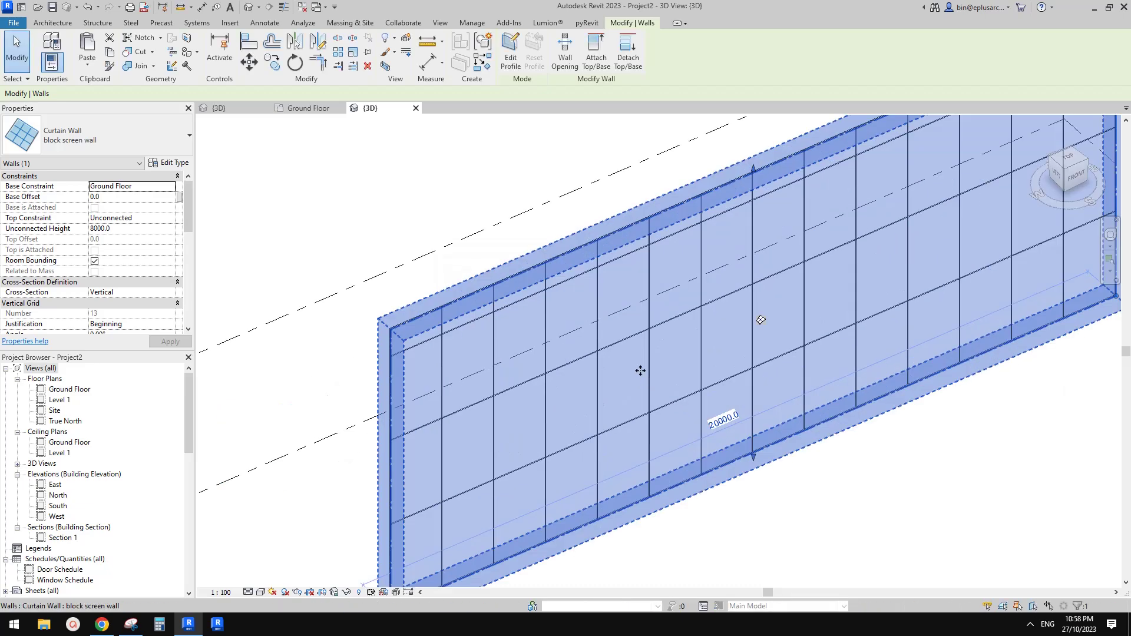
# - Examine the Curtain Panel options available for the block screen wall type
pyautogui.click(169, 162)
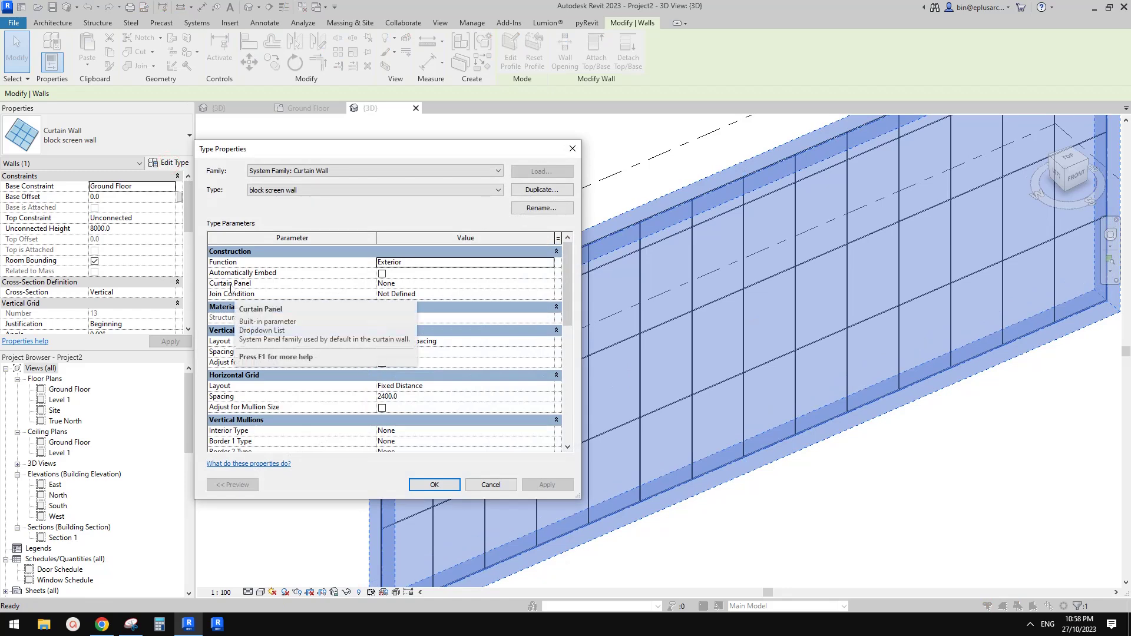
pyautogui.click(451, 283)
pyautogui.click(549, 284)
pyautogui.moveTo(570, 303); pyautogui.dragTo(571, 339)
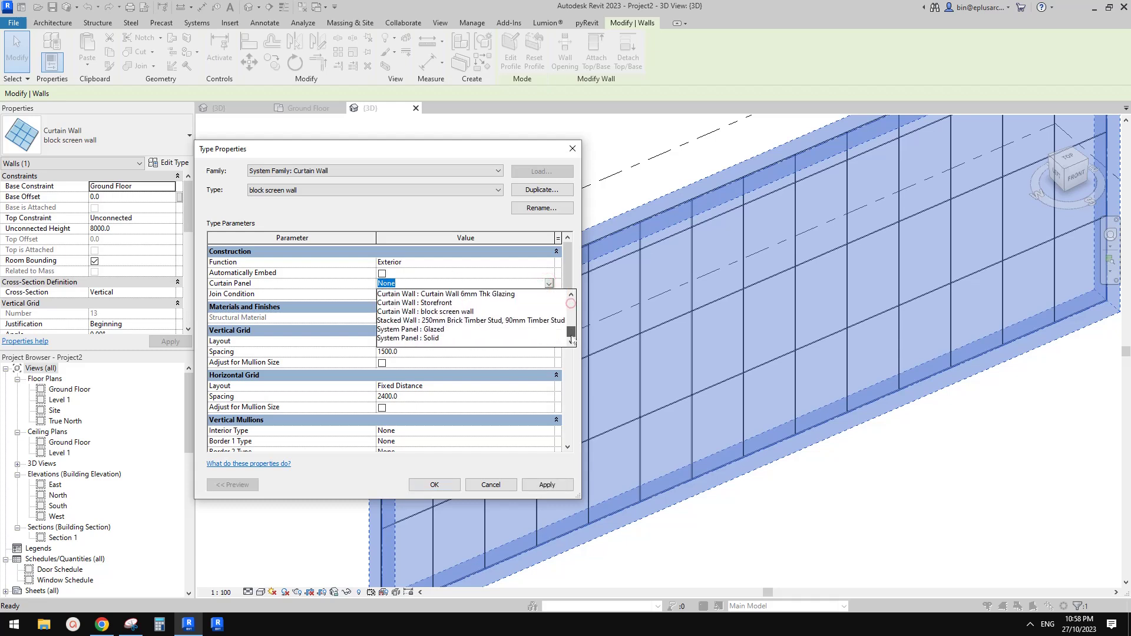
pyautogui.scroll(2, 442, 328)
pyautogui.scroll(3, 468, 330)
pyautogui.scroll(-5, 471, 330)
pyautogui.press('Escape')
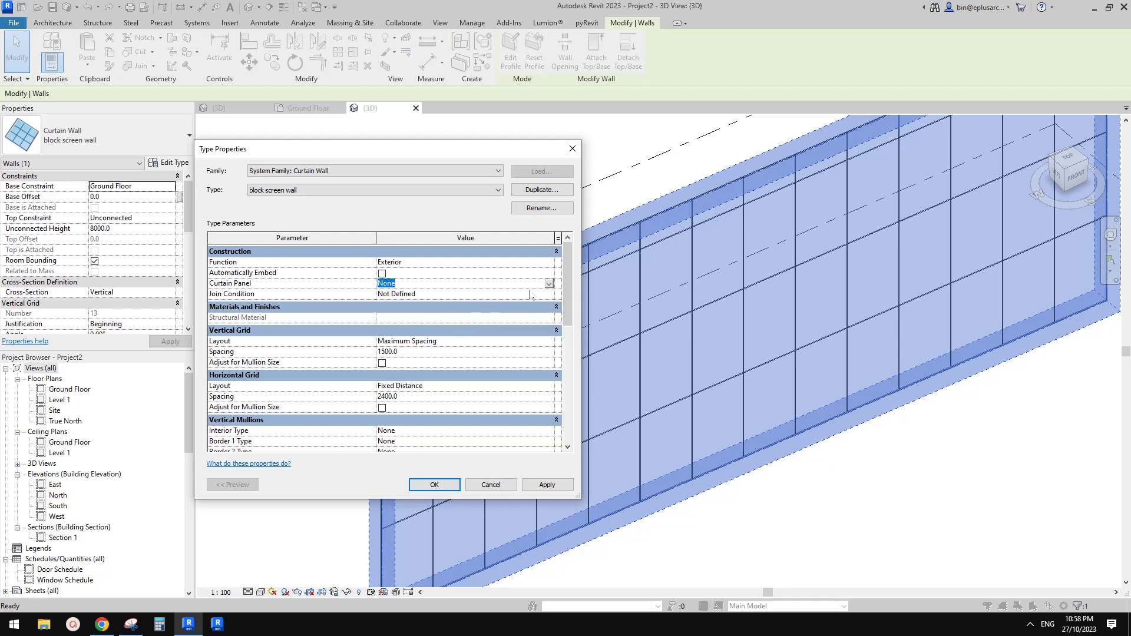
# - Try to set the wall type's Curtain Panel to "Curtain Wall : block screen wall", then close its type properties
pyautogui.click(548, 283)
pyautogui.moveTo(572, 304); pyautogui.dragTo(573, 334)
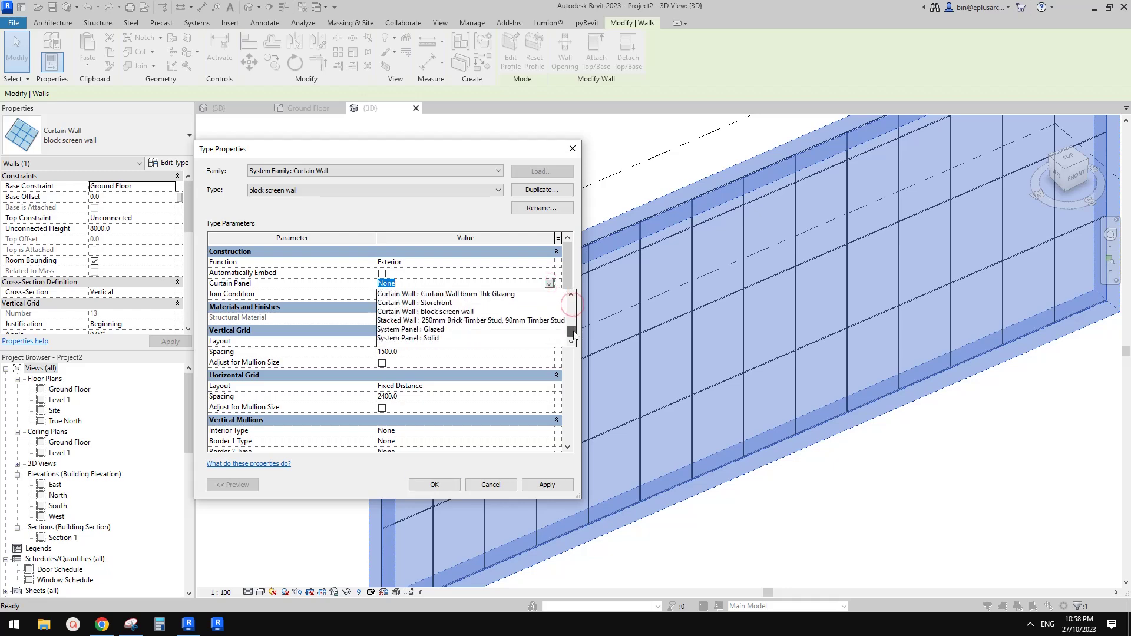
pyautogui.click(444, 312)
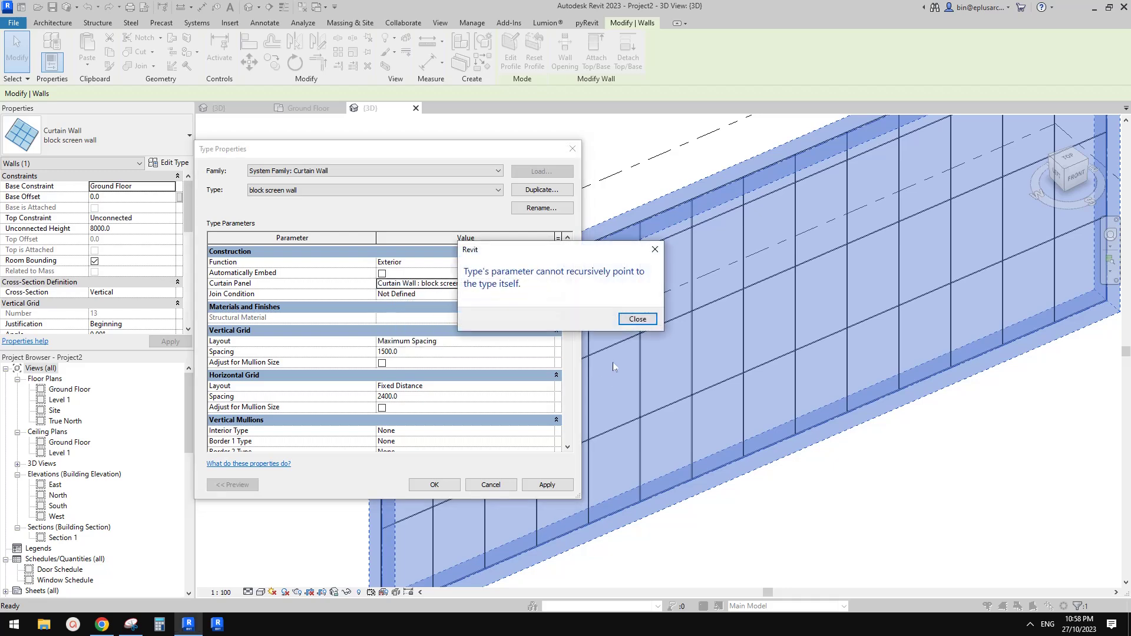
pyautogui.press('Return')
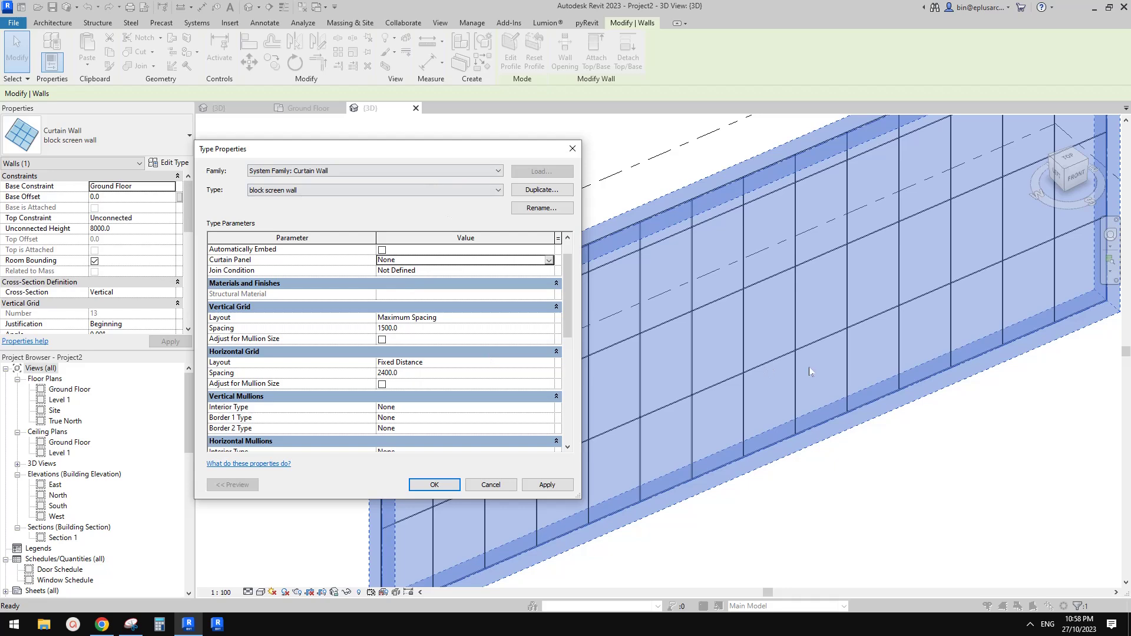
pyautogui.moveTo(483, 153); pyautogui.dragTo(514, 146)
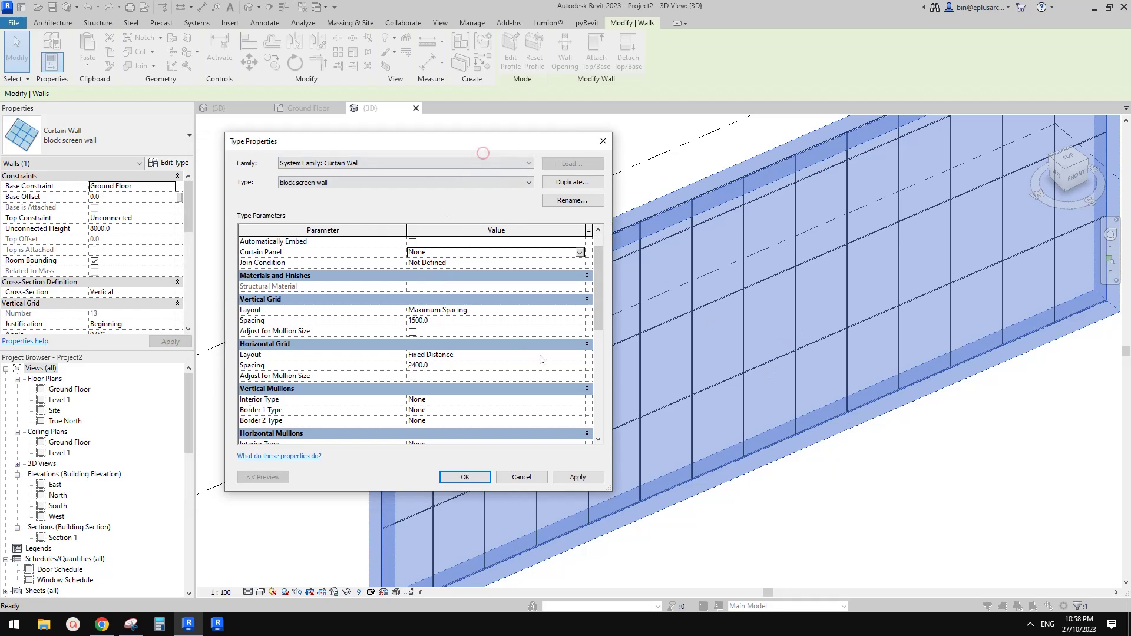
pyautogui.click(478, 478)
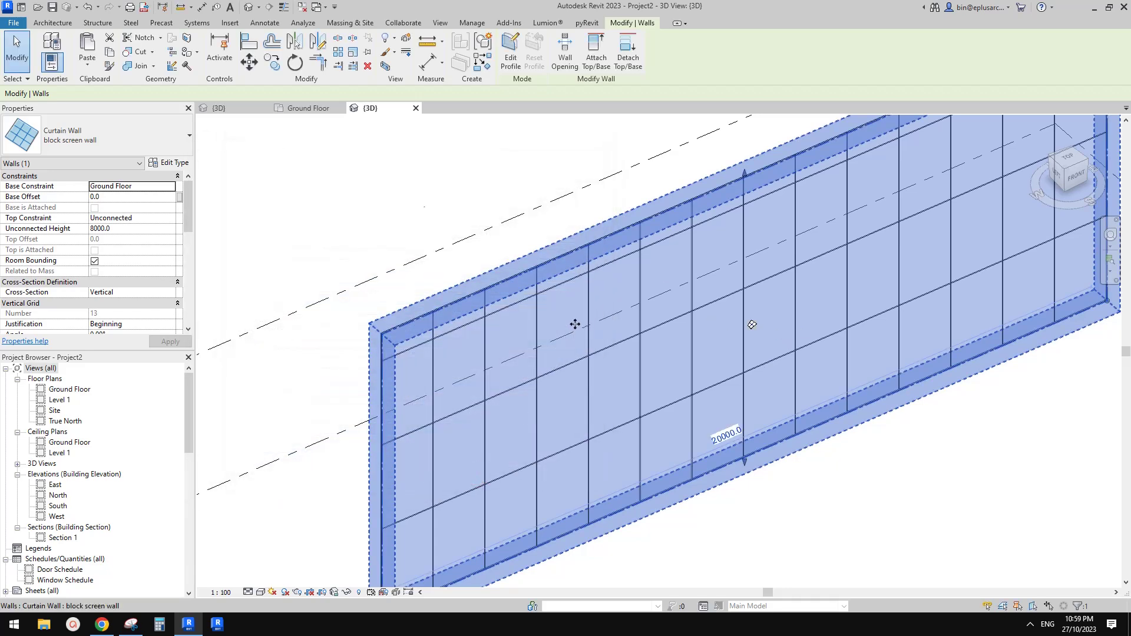
# - Load the block panel family into the project and return to the project's 3D view
pyautogui.click(219, 108)
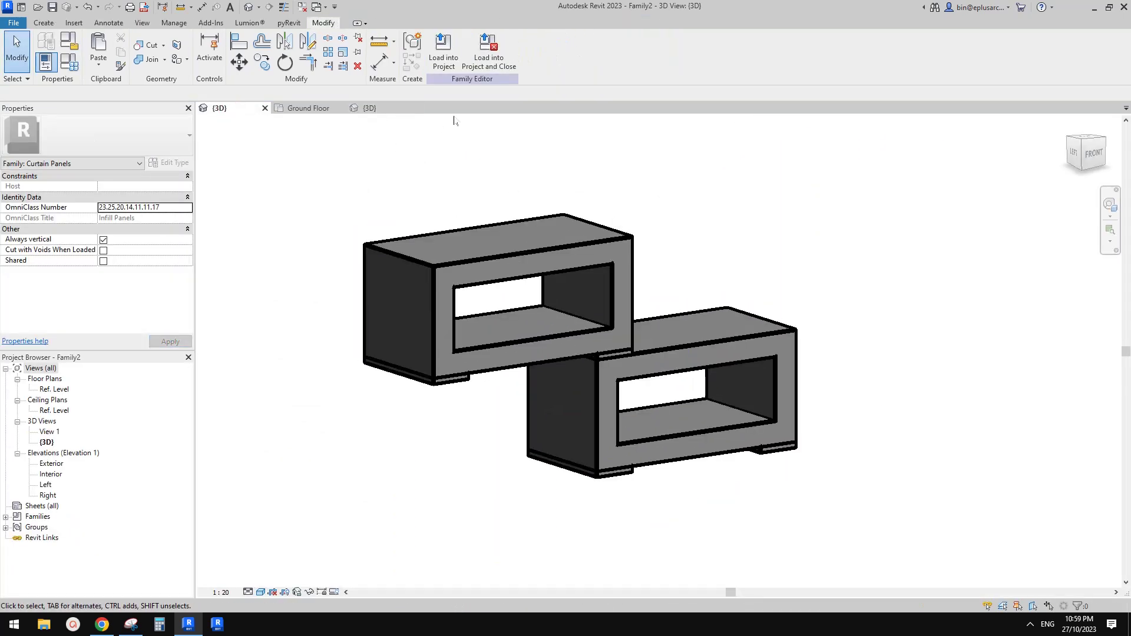
pyautogui.click(443, 62)
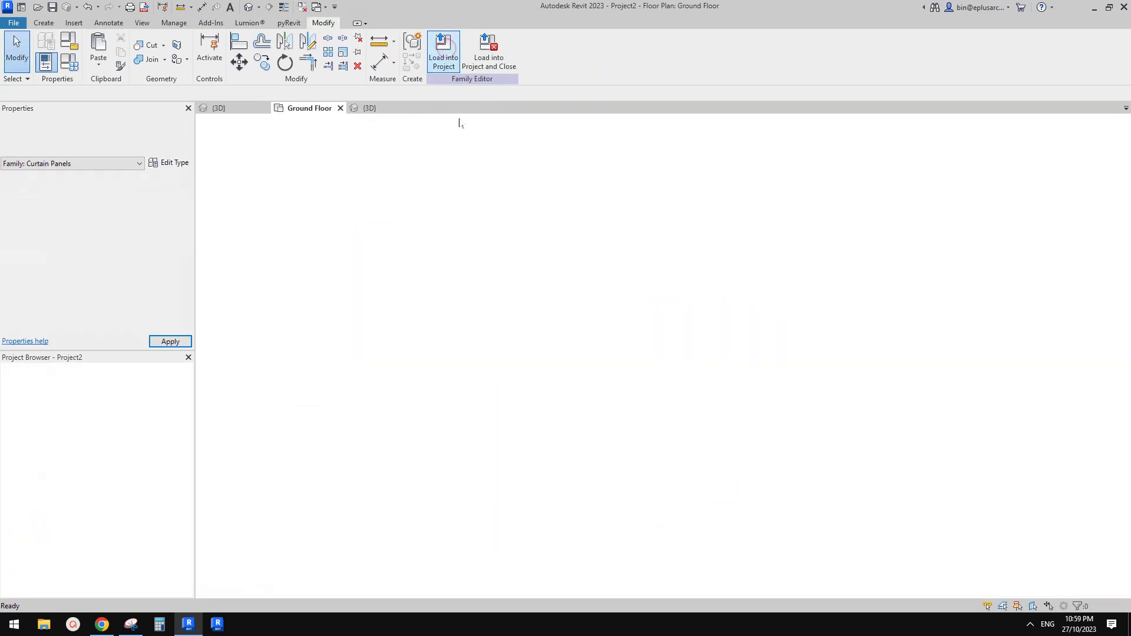
pyautogui.click(250, 7)
# - Set the block screen wall type's Curtain Panel to "Family2 : Family2"
pyautogui.click(609, 236)
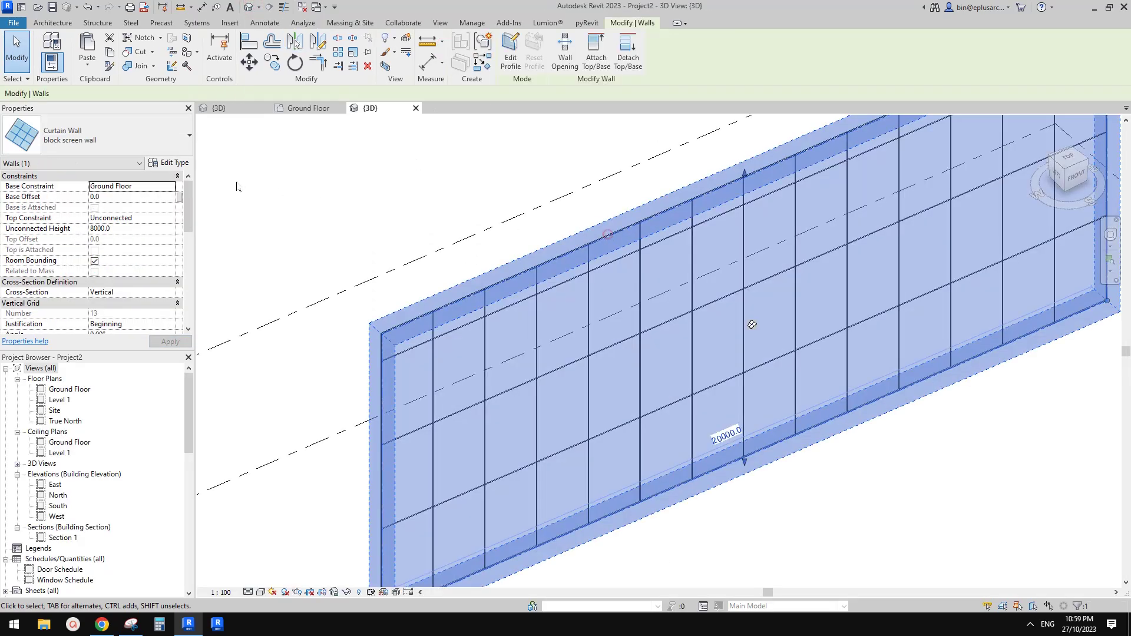
pyautogui.click(189, 165)
pyautogui.click(545, 274)
pyautogui.click(580, 275)
pyautogui.click(600, 298)
pyautogui.click(601, 334)
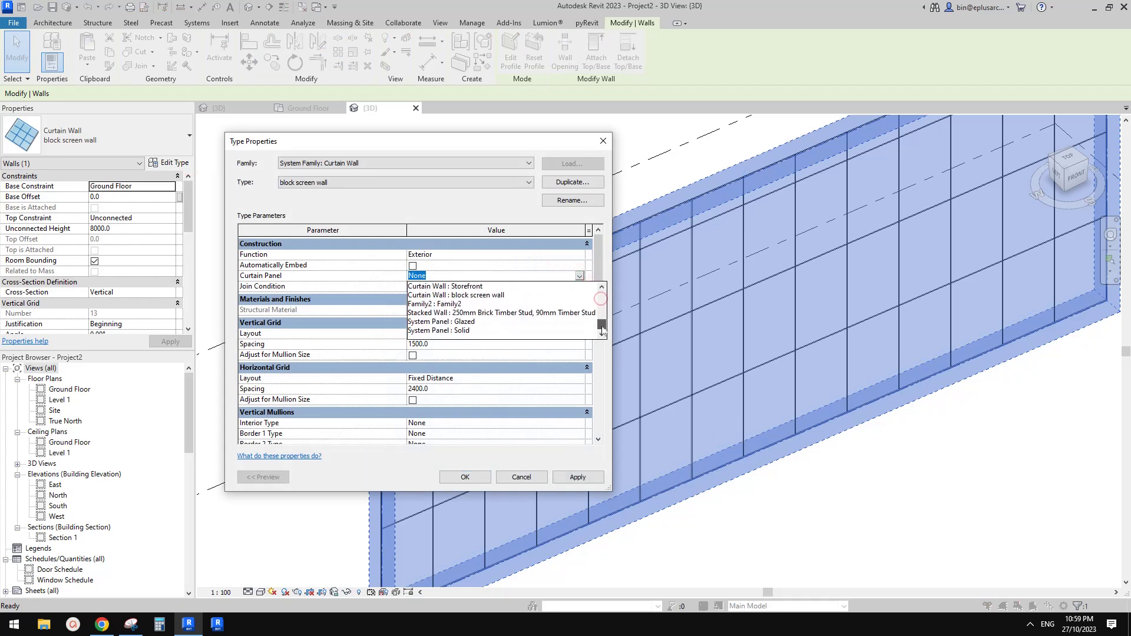
pyautogui.click(449, 304)
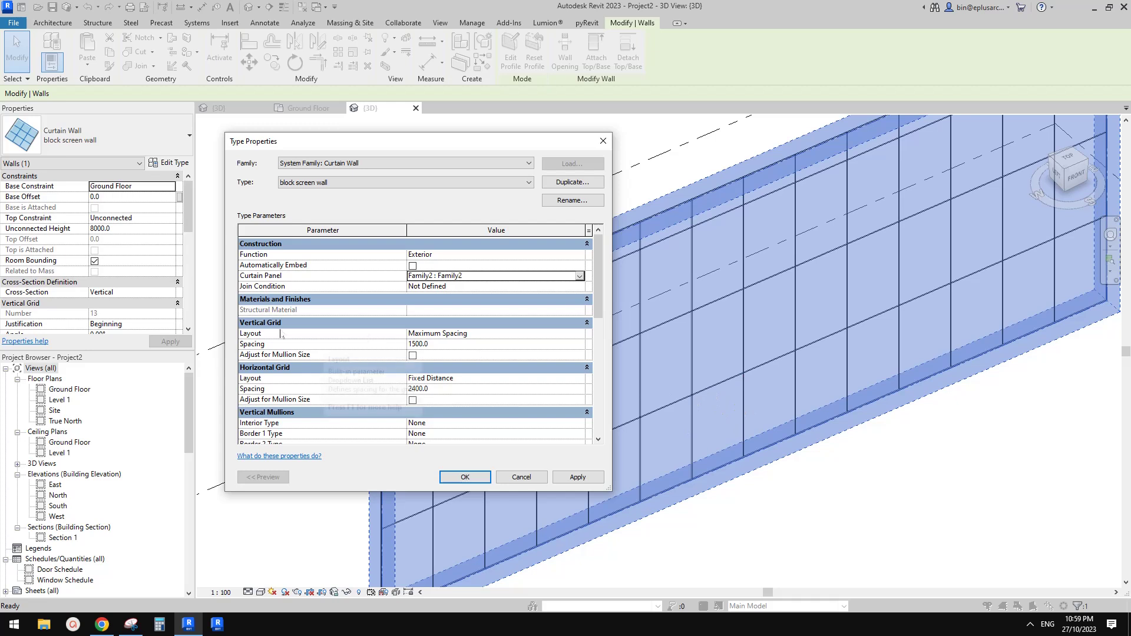
# - Set the block screen wall type's Vertical Grid layout to Fixed Distance with a spacing of 660 mm
pyautogui.click(522, 334)
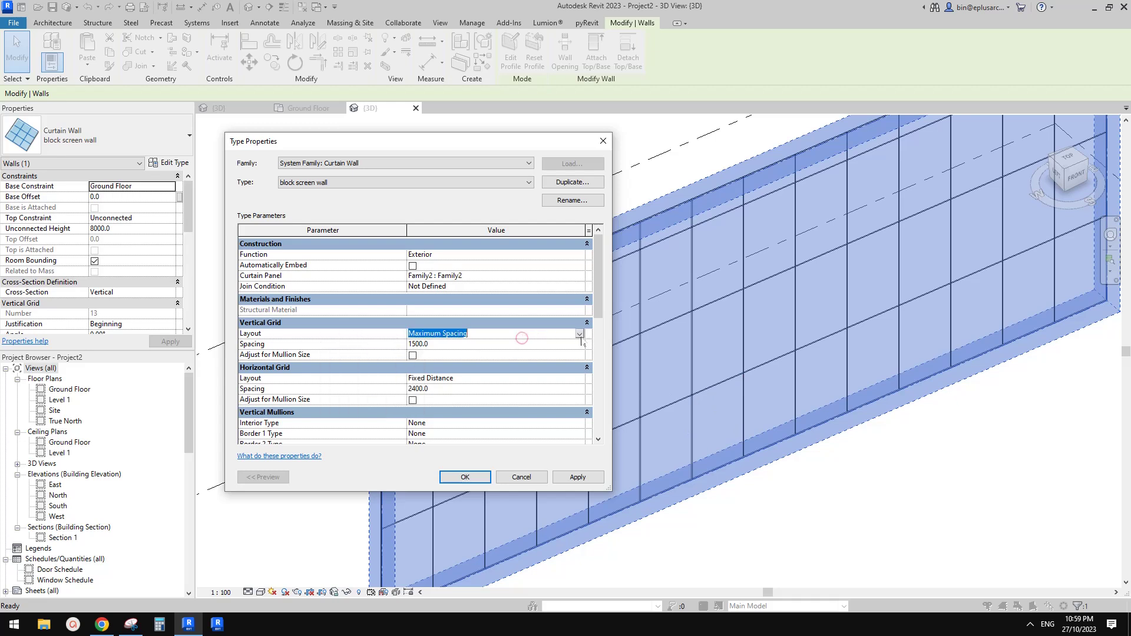
pyautogui.click(579, 334)
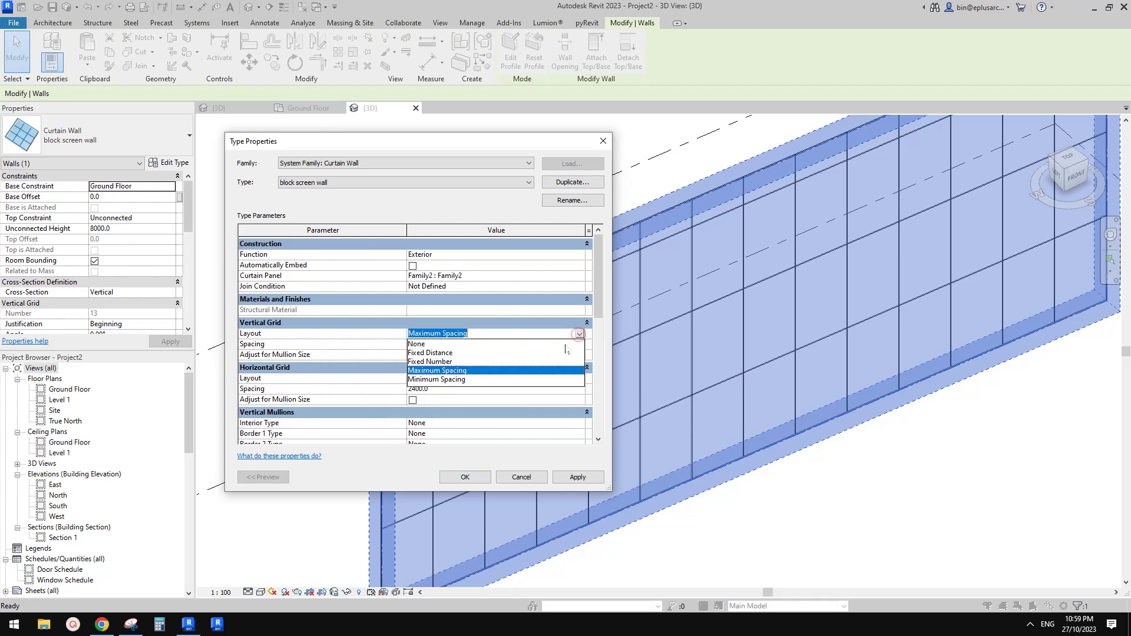
pyautogui.click(429, 354)
pyautogui.click(450, 345)
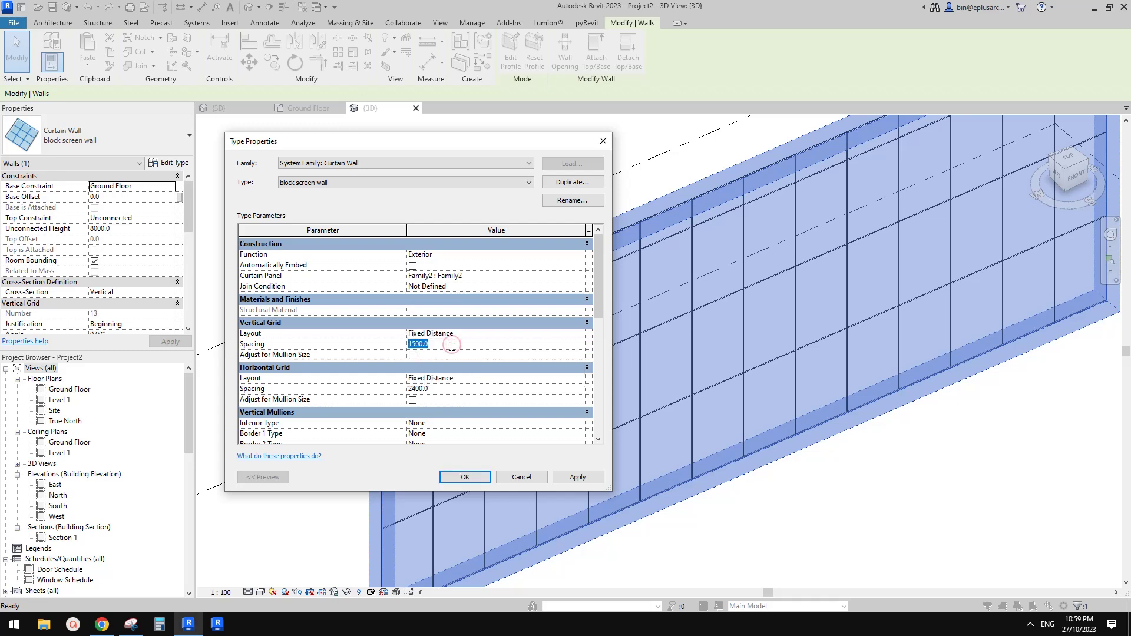
# - Set the Horizontal Grid layout to Fixed Distance with 400 mm spacing and confirm the type properties
pyautogui.click(490, 382)
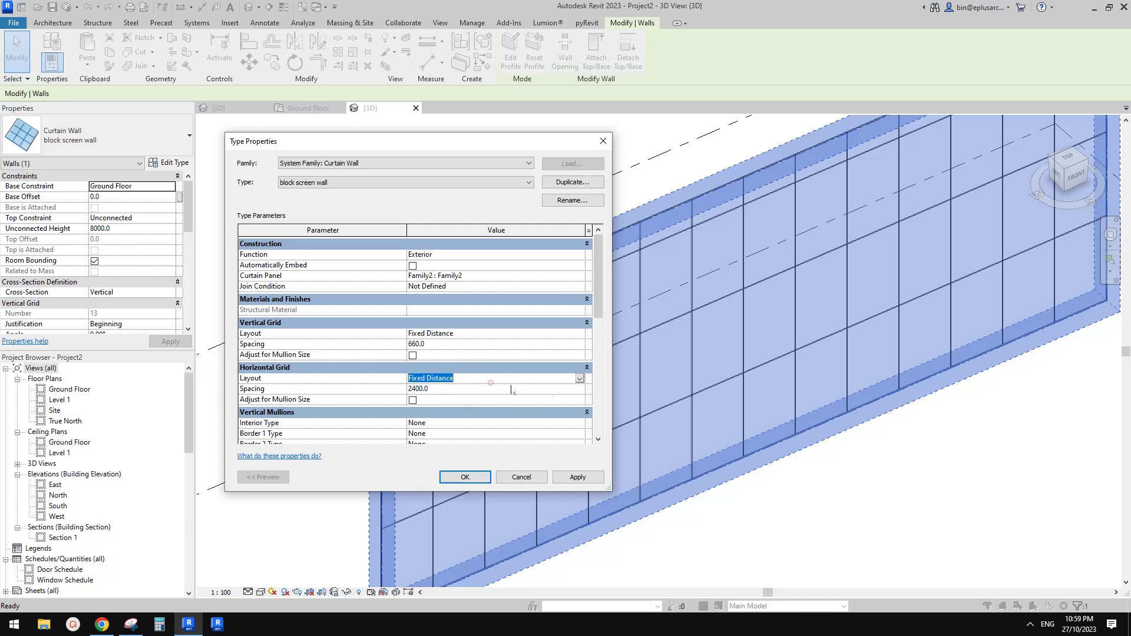
pyautogui.click(579, 379)
pyautogui.click(444, 399)
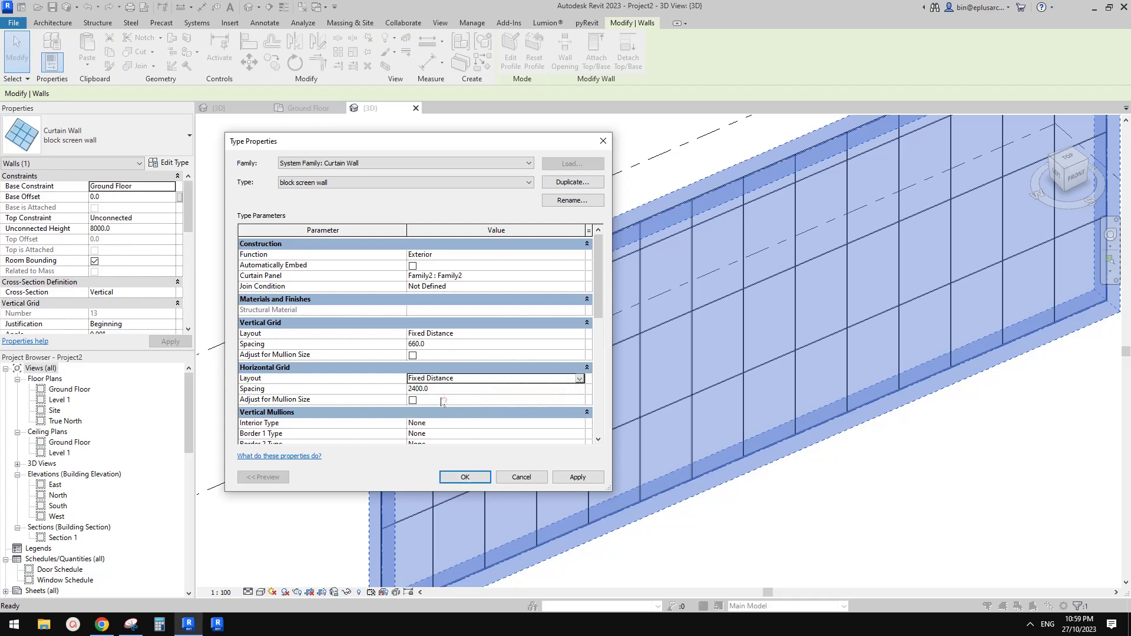
pyautogui.click(444, 390)
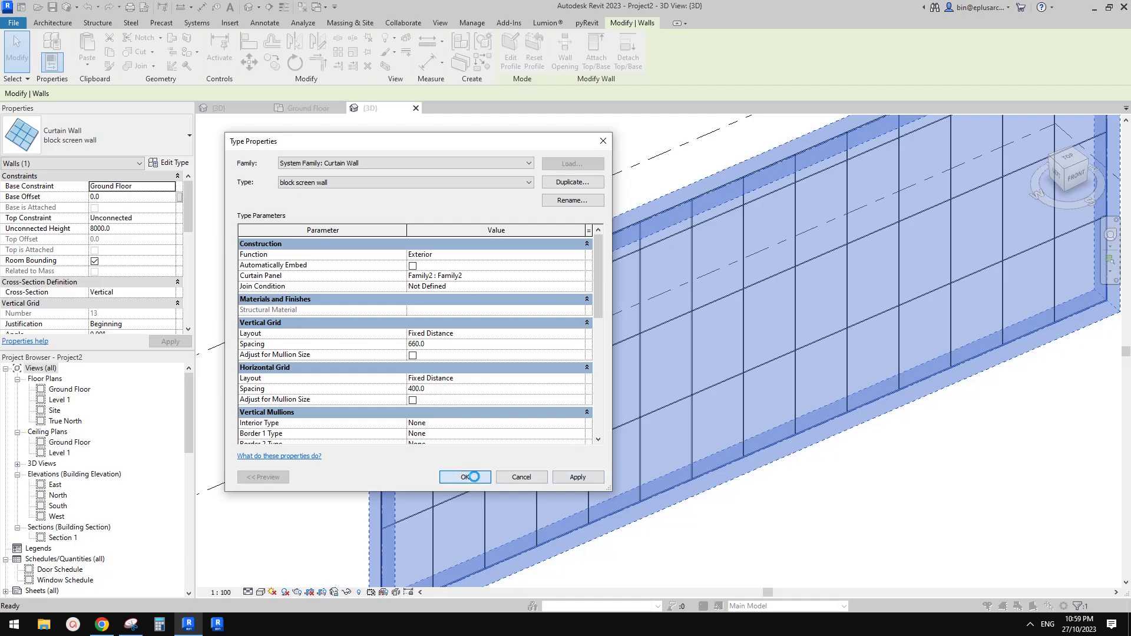
pyautogui.click(475, 477)
# - Inspect the block pattern across the curtain wall, especially the panels at the wall's end, from several angles
pyautogui.keyDown('shift'); pyautogui.moveTo(725, 449); pyautogui.dragTo(687, 402, button='middle'); pyautogui.keyUp('shift')
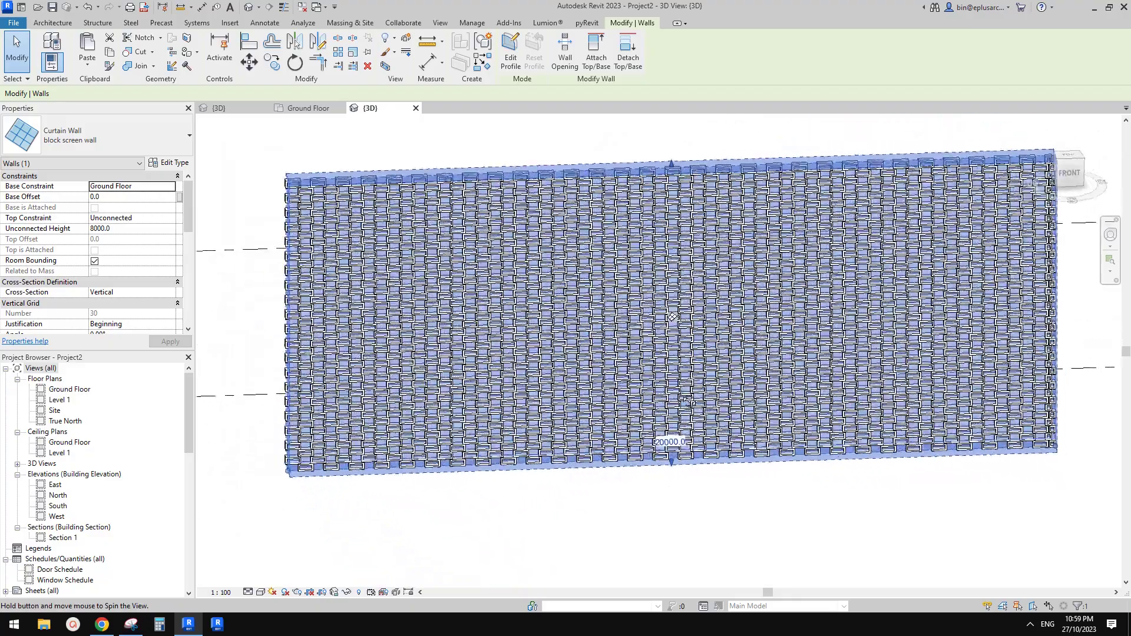
pyautogui.click(732, 474)
pyautogui.scroll(3, 763, 514)
pyautogui.scroll(5, 763, 512)
pyautogui.keyDown('shift'); pyautogui.moveTo(704, 391); pyautogui.dragTo(789, 335, button='middle'); pyautogui.keyUp('shift')
pyautogui.scroll(-3, 745, 389)
pyautogui.scroll(-5, 786, 368)
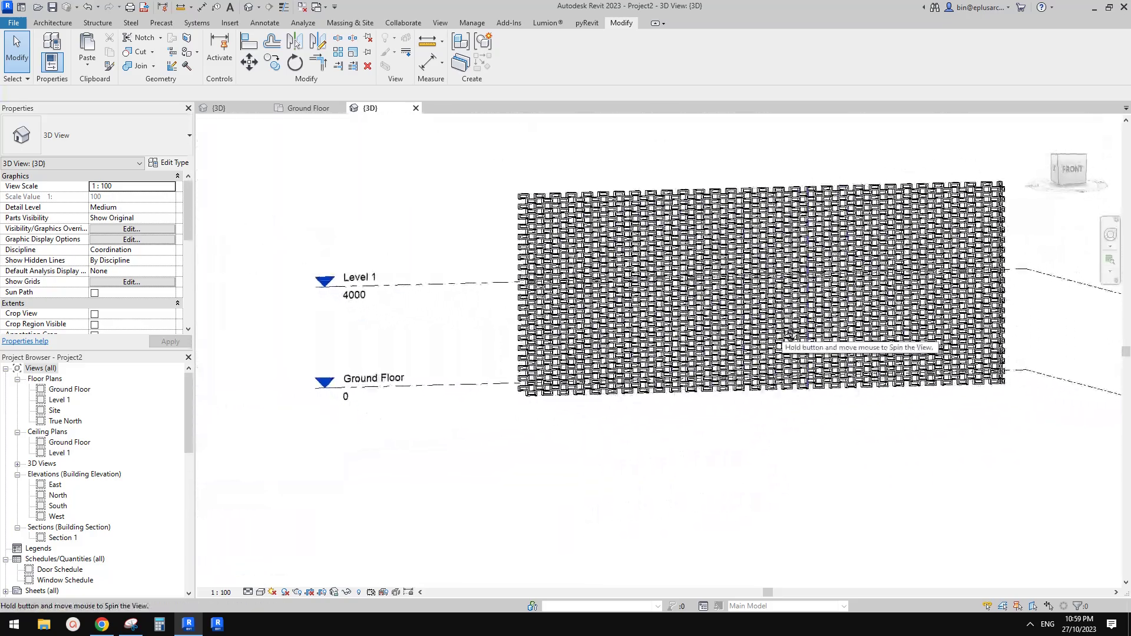
pyautogui.scroll(6, 941, 337)
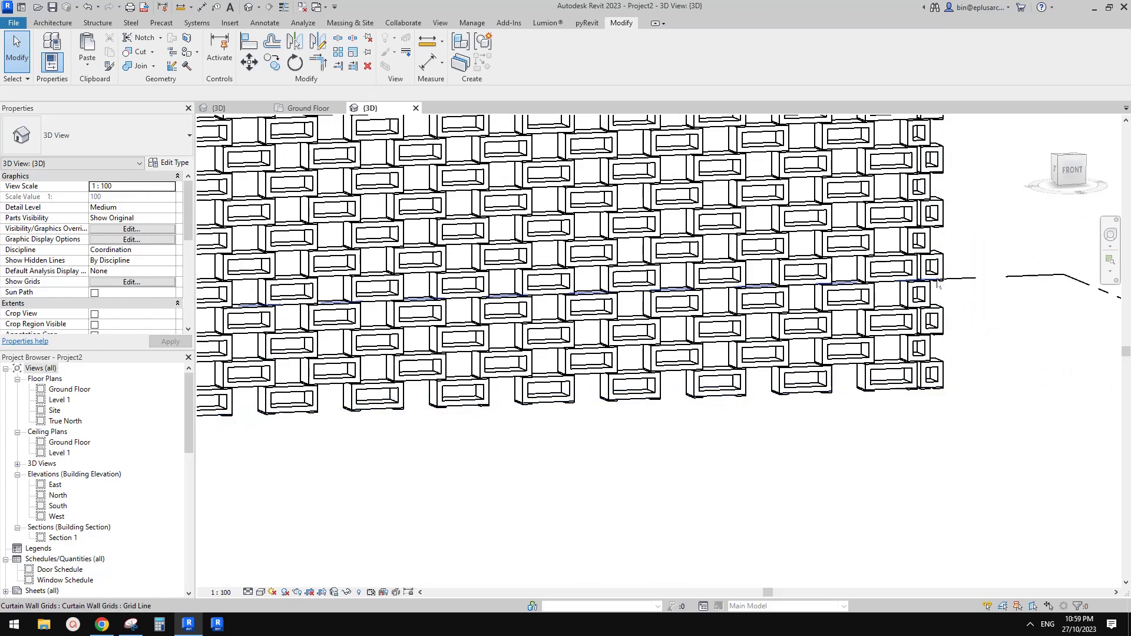
pyautogui.scroll(-9, 935, 281)
pyautogui.keyDown('shift'); pyautogui.moveTo(866, 295); pyautogui.dragTo(907, 310, button='middle'); pyautogui.keyUp('shift')
pyautogui.scroll(4, 904, 308)
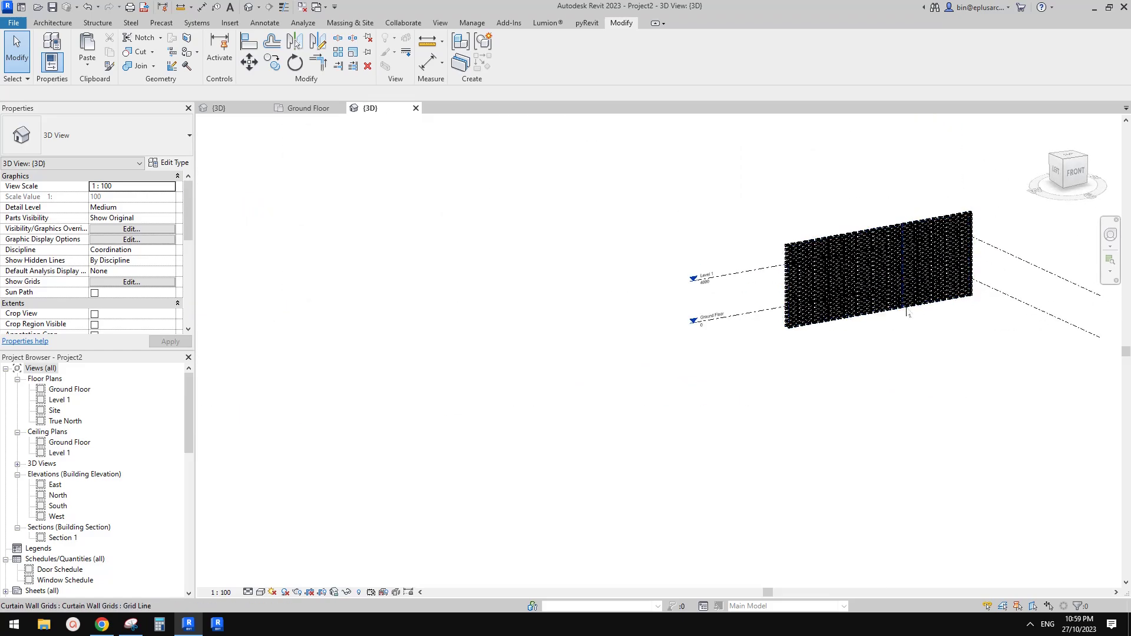
pyautogui.scroll(3, 877, 321)
pyautogui.click(878, 321)
pyautogui.scroll(-1, 878, 321)
pyautogui.keyDown('shift'); pyautogui.moveTo(854, 323); pyautogui.dragTo(767, 373, button='middle'); pyautogui.keyUp('shift')
# - Select the block screen wall and divide 20000 by 660 in Calculator to find how many panels fit its length
pyautogui.click(839, 322)
pyautogui.scroll(2, 796, 360)
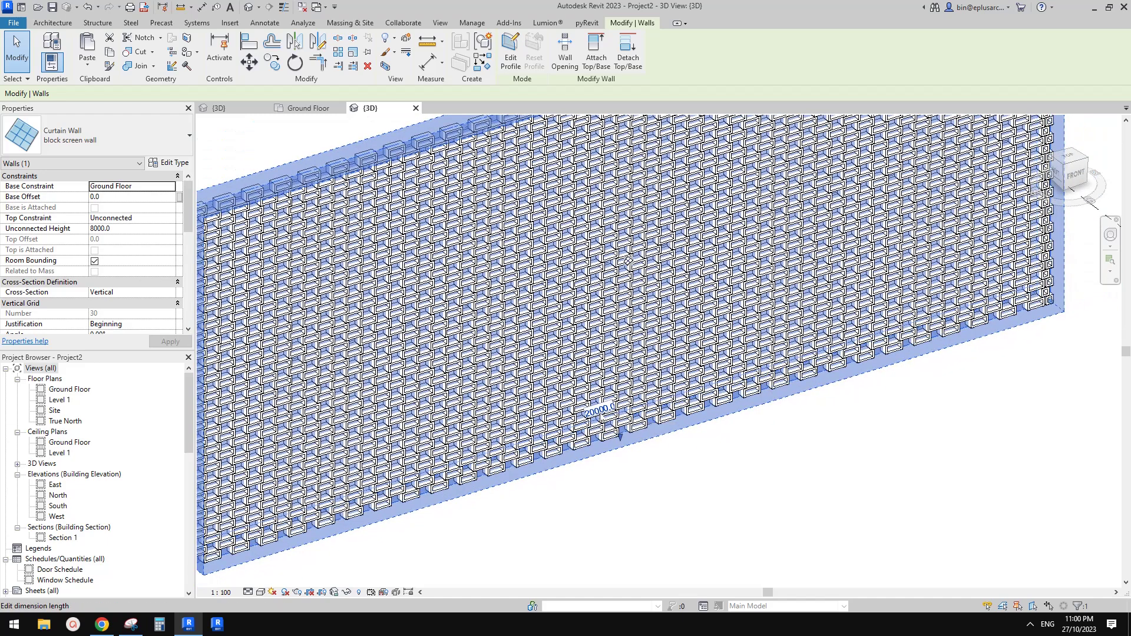
pyautogui.click(160, 627)
pyautogui.moveTo(313, 173); pyautogui.dragTo(524, 186)
pyautogui.write('20')
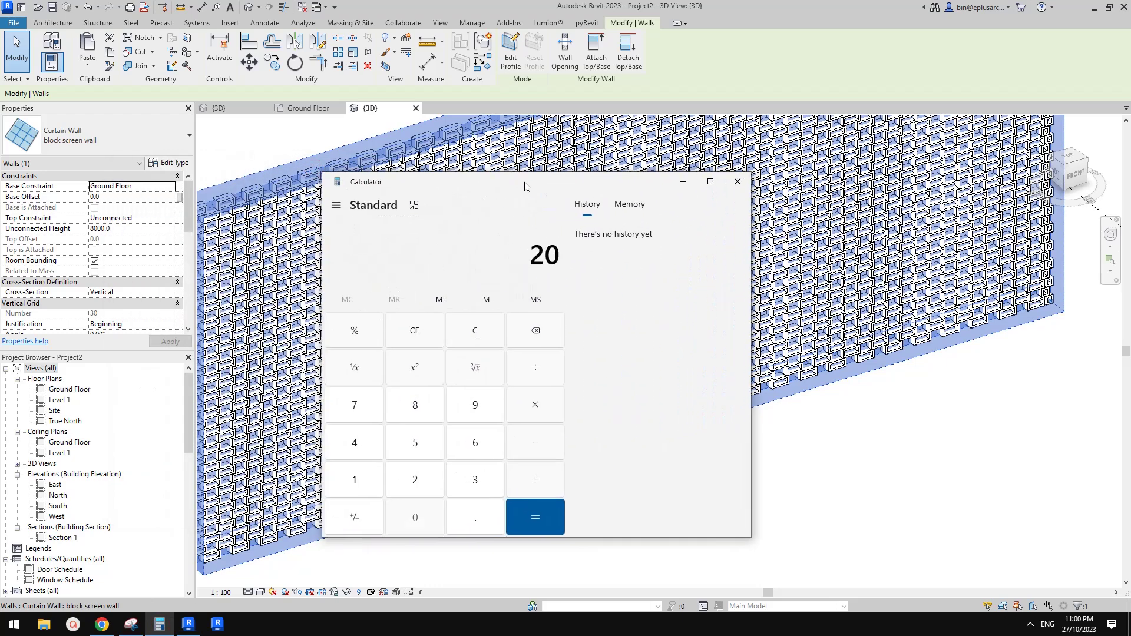
pyautogui.write('000')
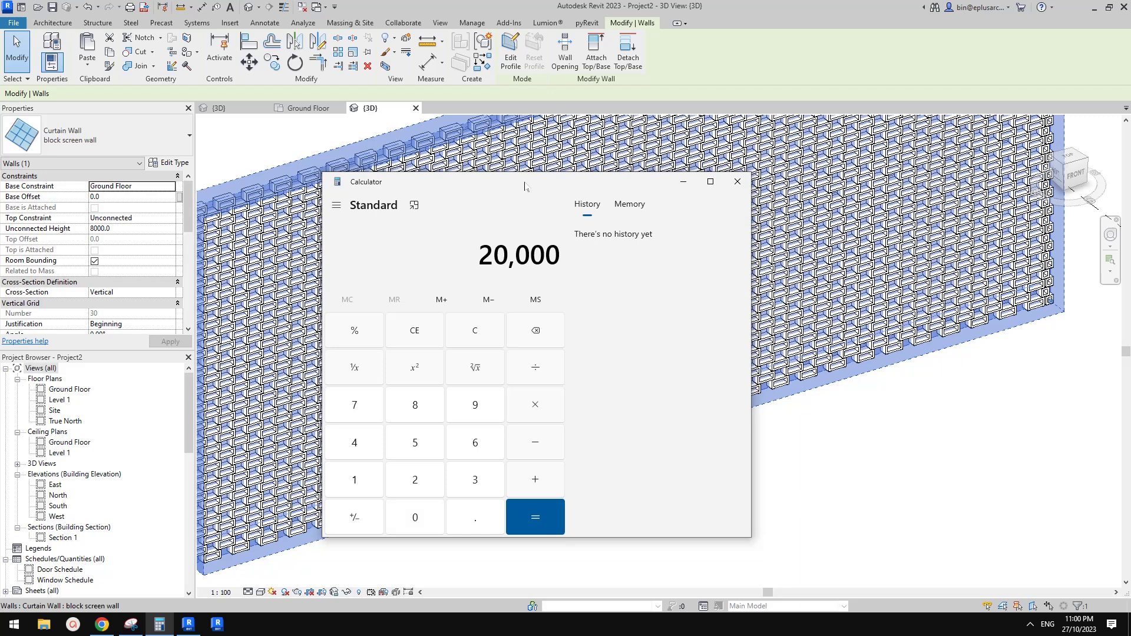
pyautogui.write(' ÷ 660')
pyautogui.press('Return')
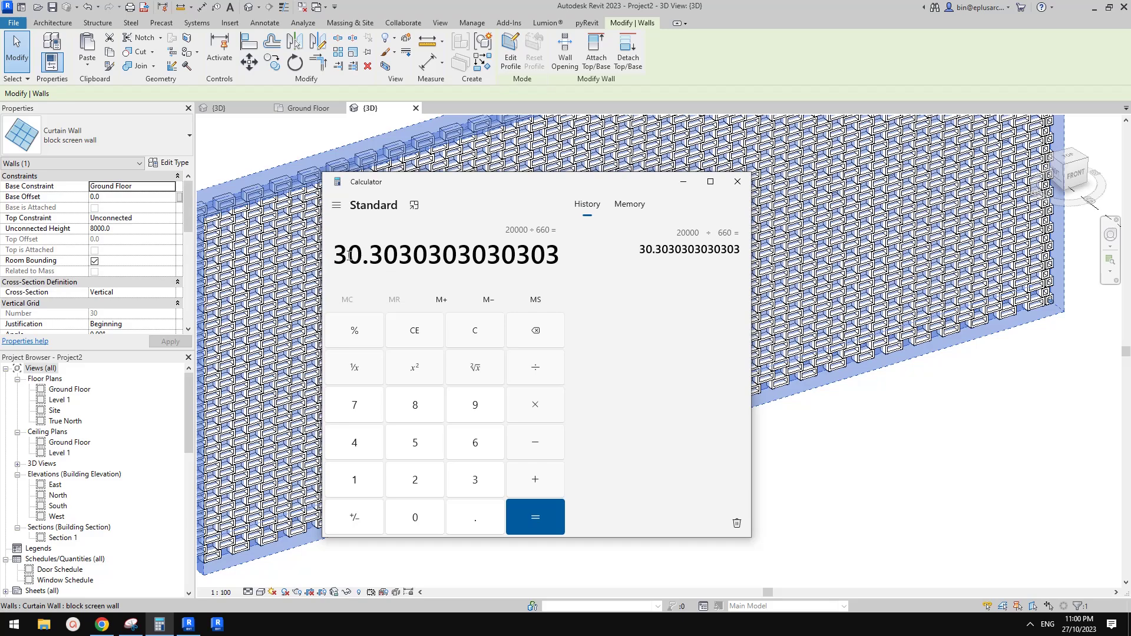
pyautogui.click(737, 182)
# - Set the block screen wall's length with the formula =30*660, then deselect the wall
pyautogui.click(600, 410)
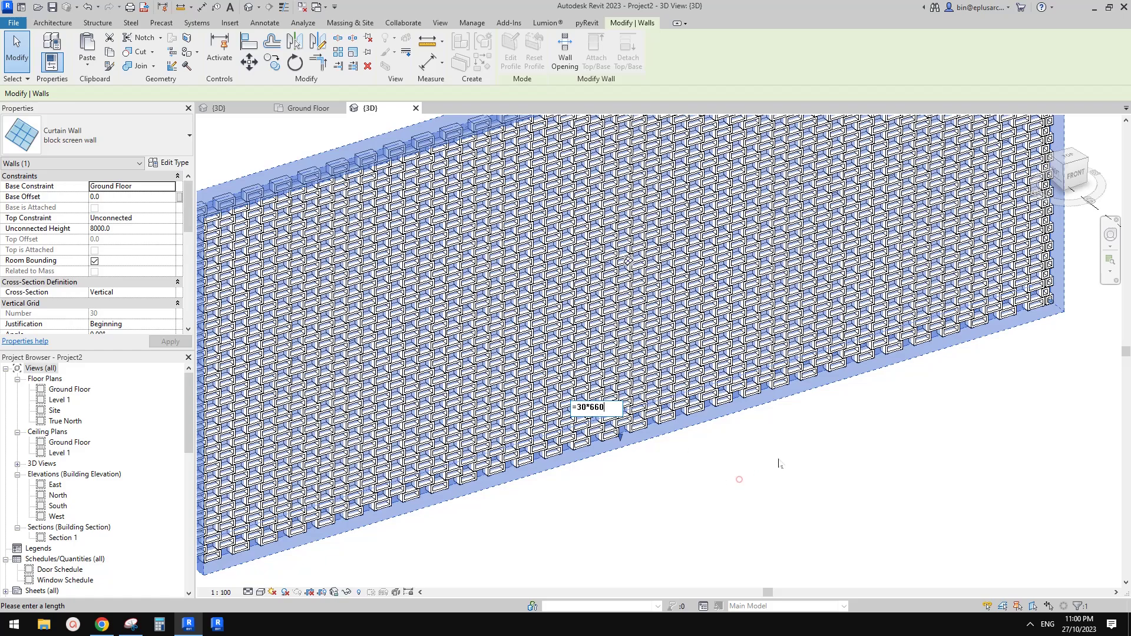
pyautogui.scroll(-3, 1037, 307)
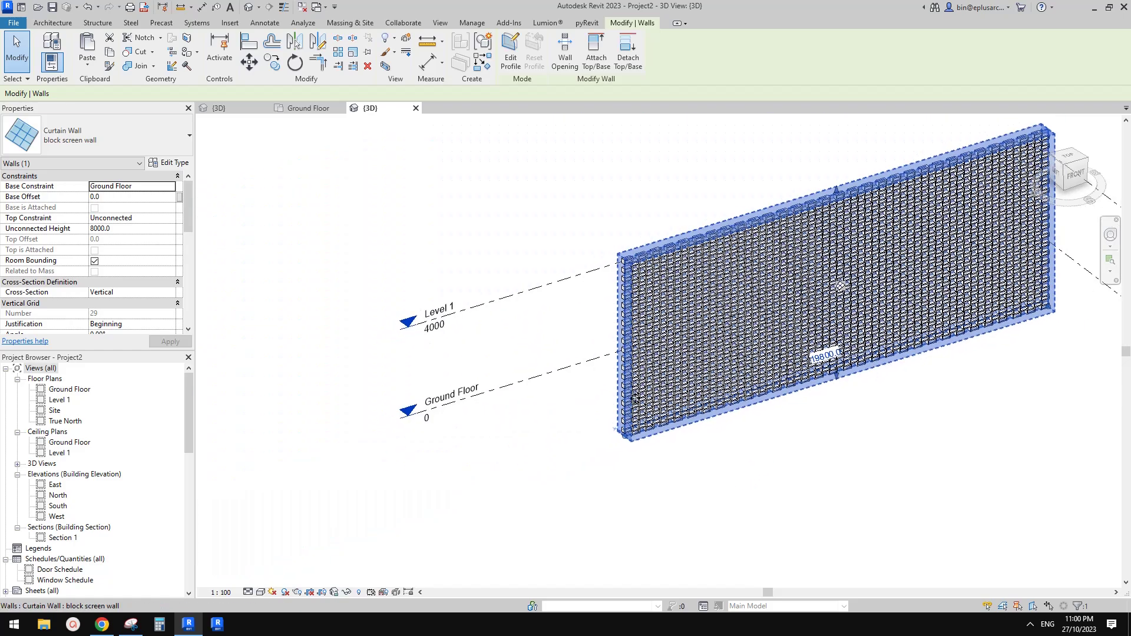
pyautogui.scroll(2, 658, 408)
pyautogui.click(775, 489)
# - Examine both ends of the resized block screen wall and compare it with the reference photo in Google Docs
pyautogui.scroll(-2, 663, 389)
pyautogui.moveTo(958, 346); pyautogui.dragTo(919, 330, button='middle')
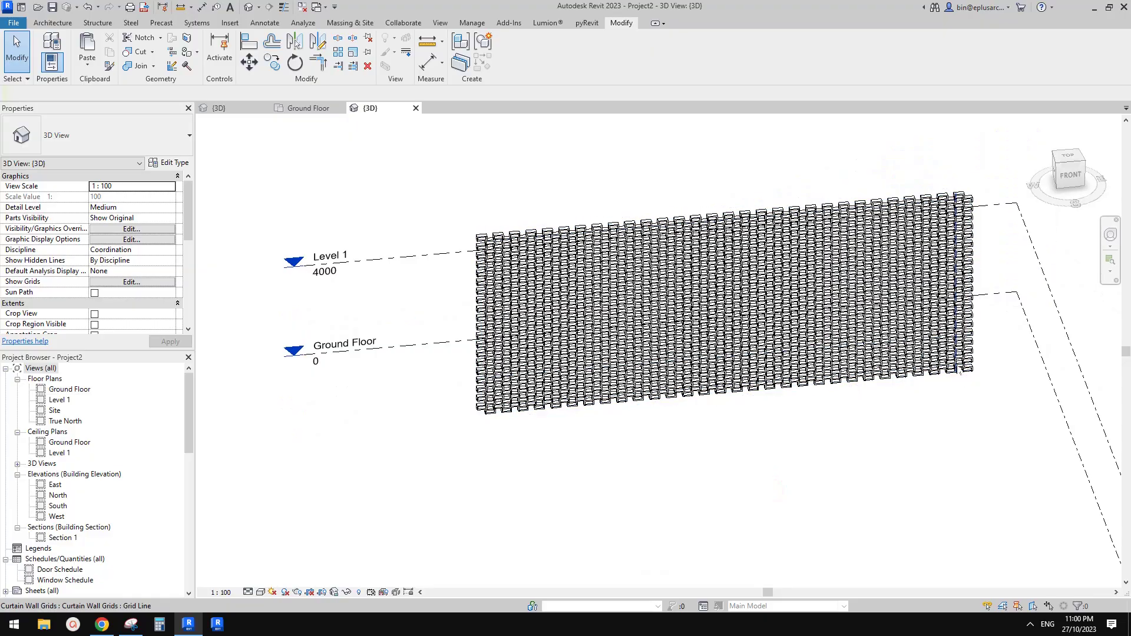
pyautogui.scroll(4, 961, 368)
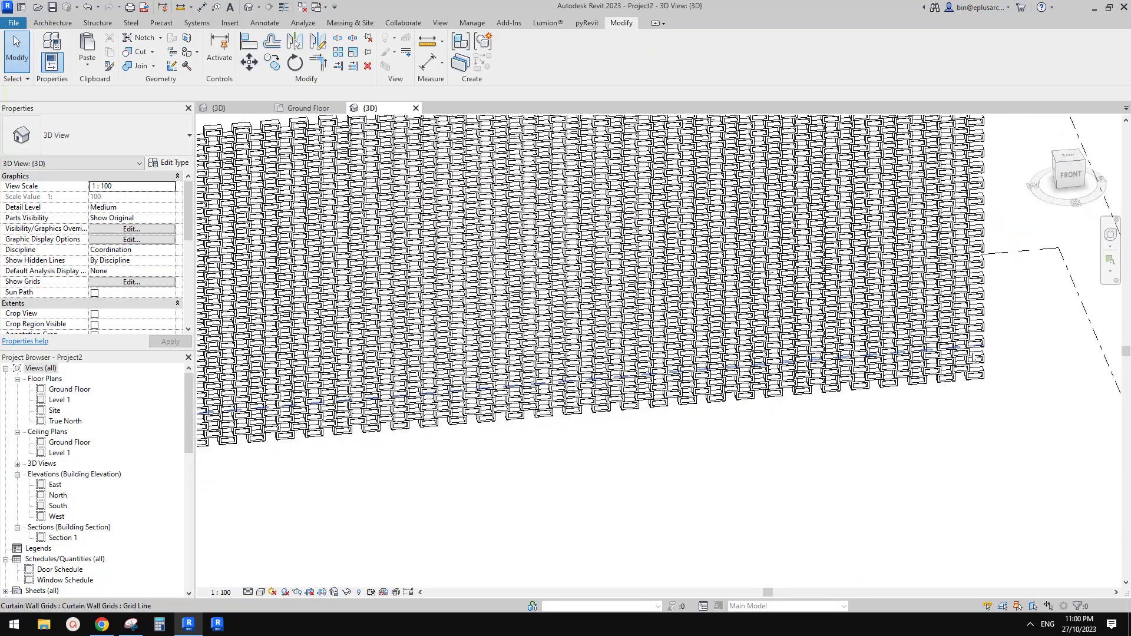
pyautogui.scroll(-3, 886, 336)
pyautogui.scroll(4, 553, 389)
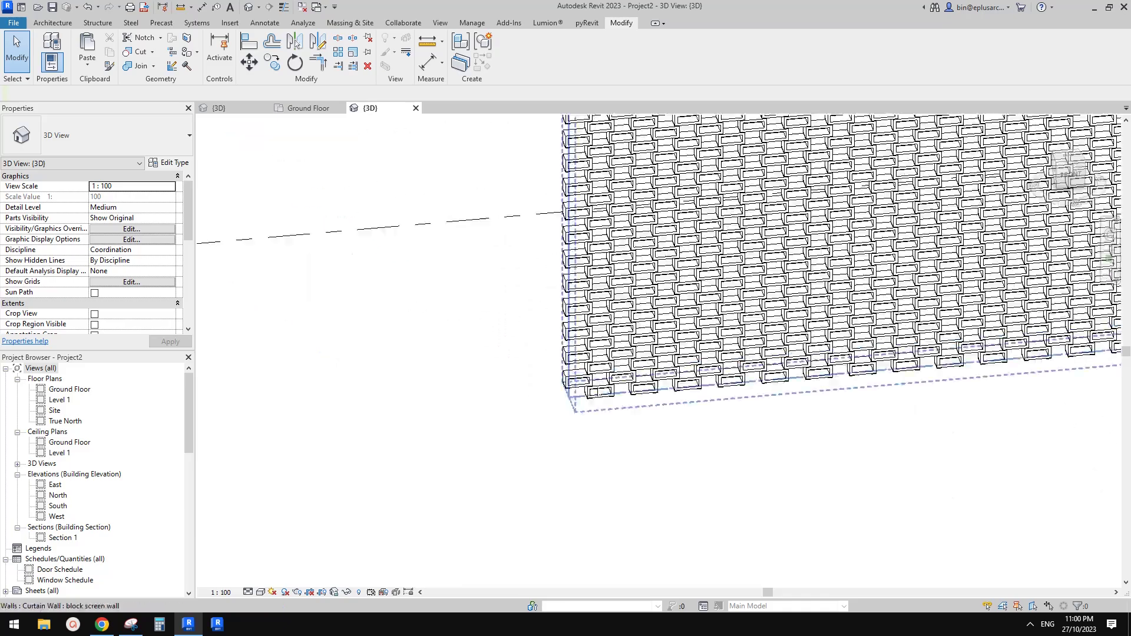
pyautogui.scroll(-4, 699, 382)
pyautogui.keyDown('shift'); pyautogui.moveTo(696, 382); pyautogui.dragTo(658, 413, button='middle'); pyautogui.keyUp('shift')
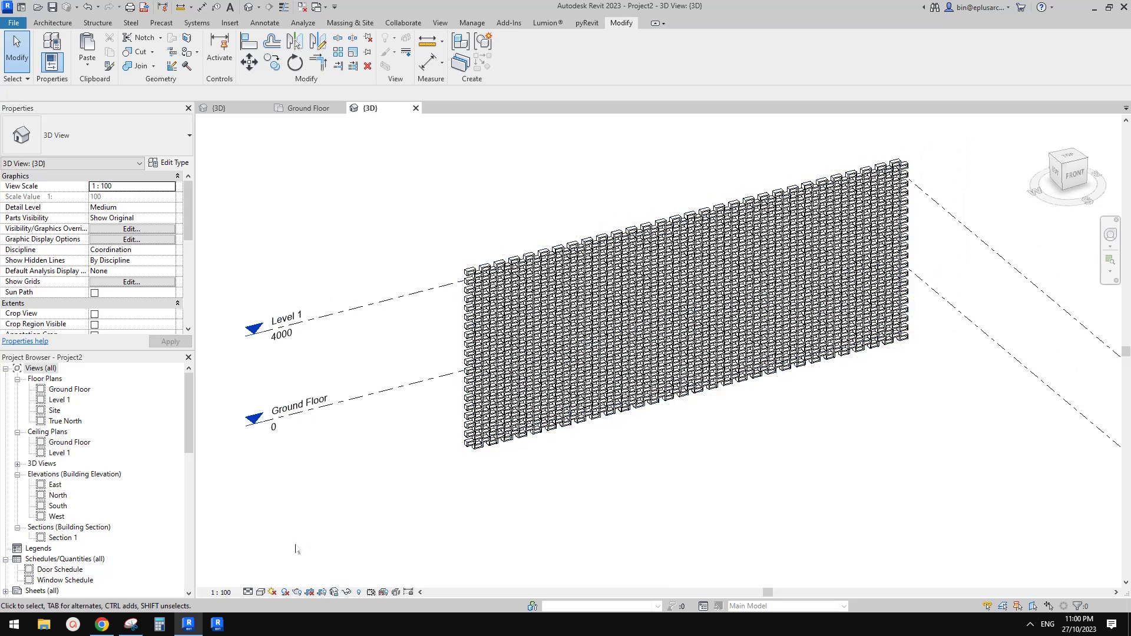
pyautogui.click(104, 625)
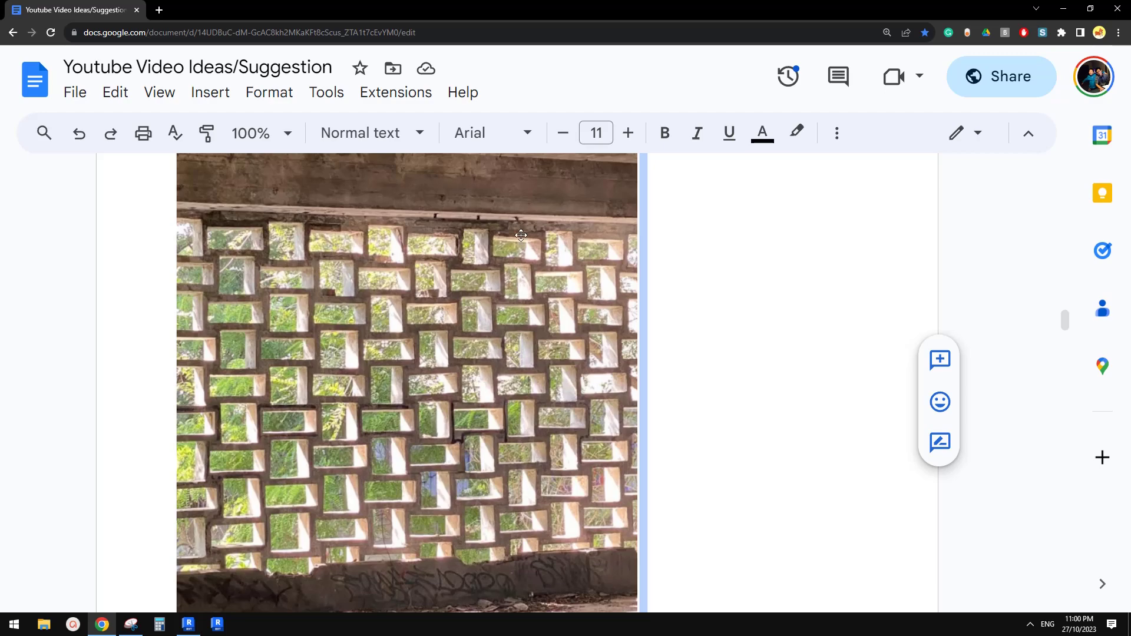
pyautogui.click(188, 624)
# - Set the block screen wall's Unconnected Height to 4000 mm
pyautogui.scroll(3, 678, 401)
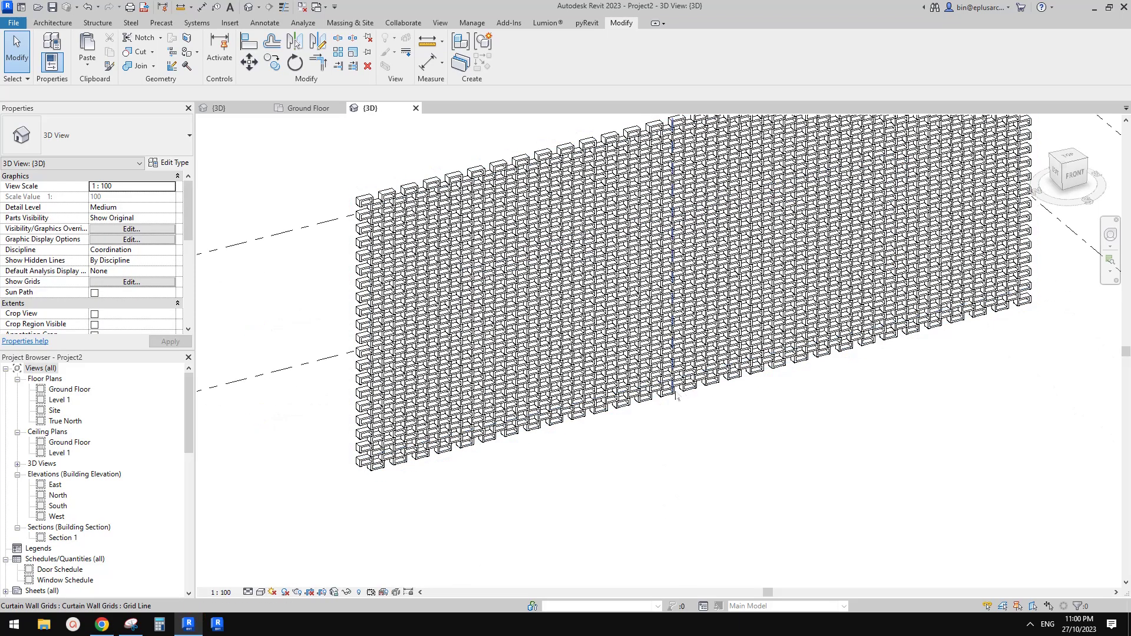
pyautogui.scroll(2, 671, 396)
pyautogui.click(664, 399)
pyautogui.scroll(-3, 665, 402)
pyautogui.moveTo(669, 416); pyautogui.dragTo(639, 425, button='middle')
pyautogui.moveTo(684, 379)
pyautogui.mouseDown(button='middle')
pyautogui.moveTo(678, 394)
pyautogui.moveTo(701, 395)
pyautogui.moveTo(683, 375)
pyautogui.mouseUp(button='middle')
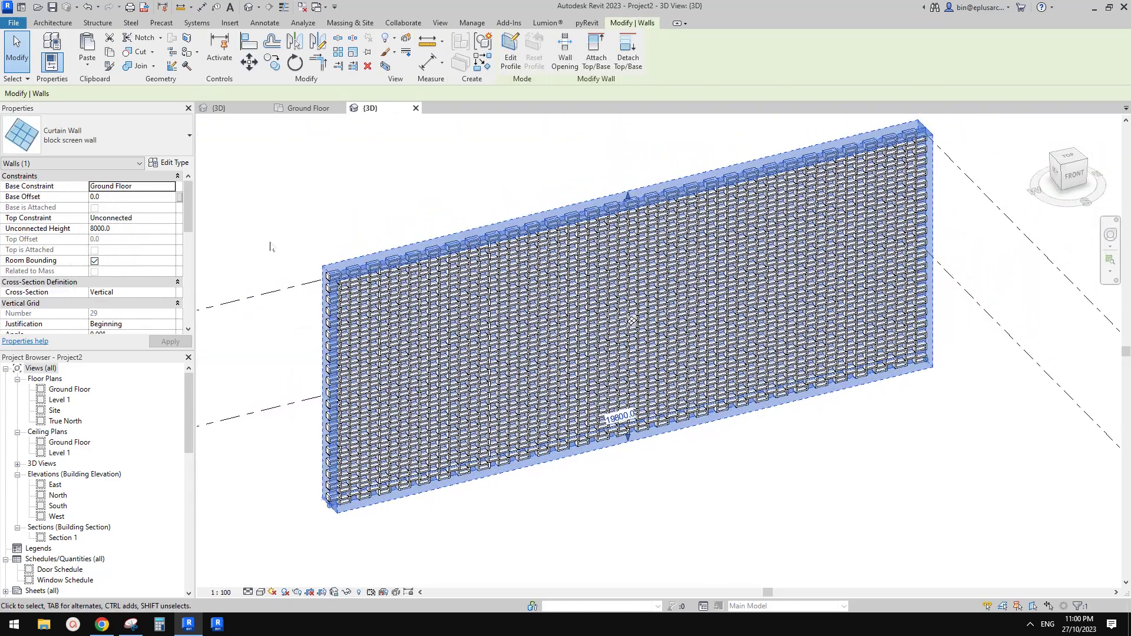
pyautogui.click(127, 231)
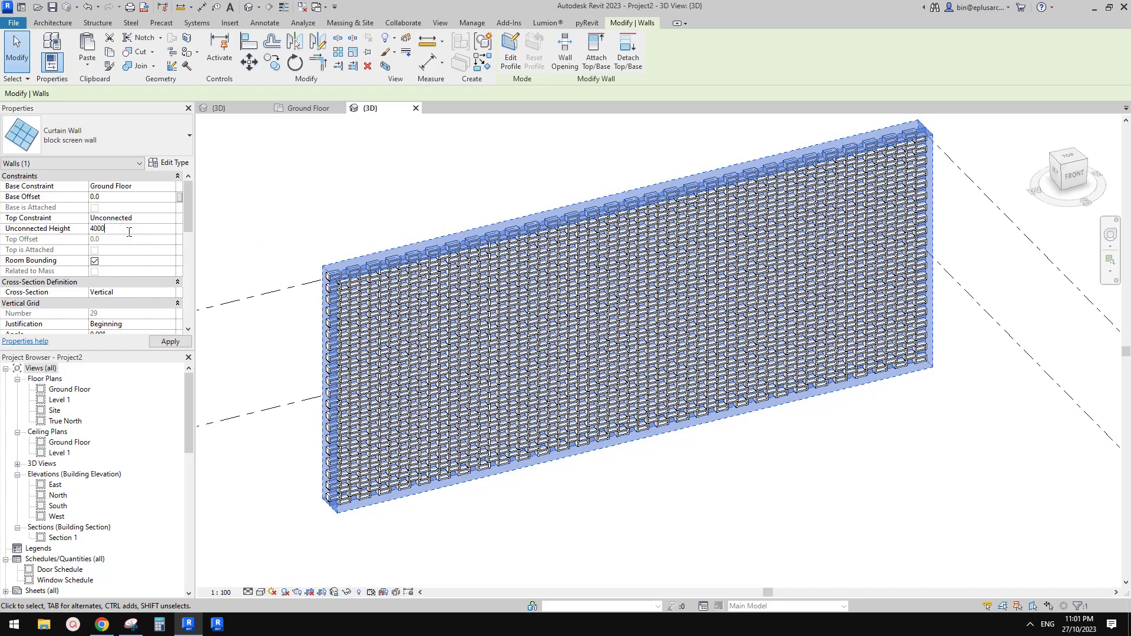
pyautogui.press('Return')
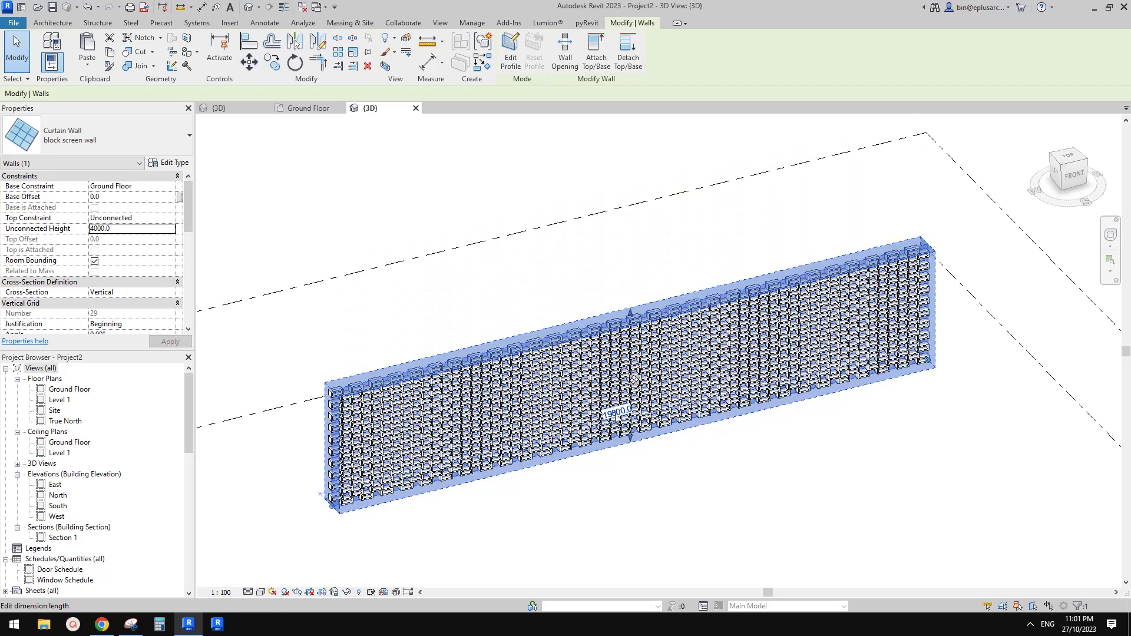
# - Set the block screen wall's length to 6600 mm and deselect it
pyautogui.click(613, 412)
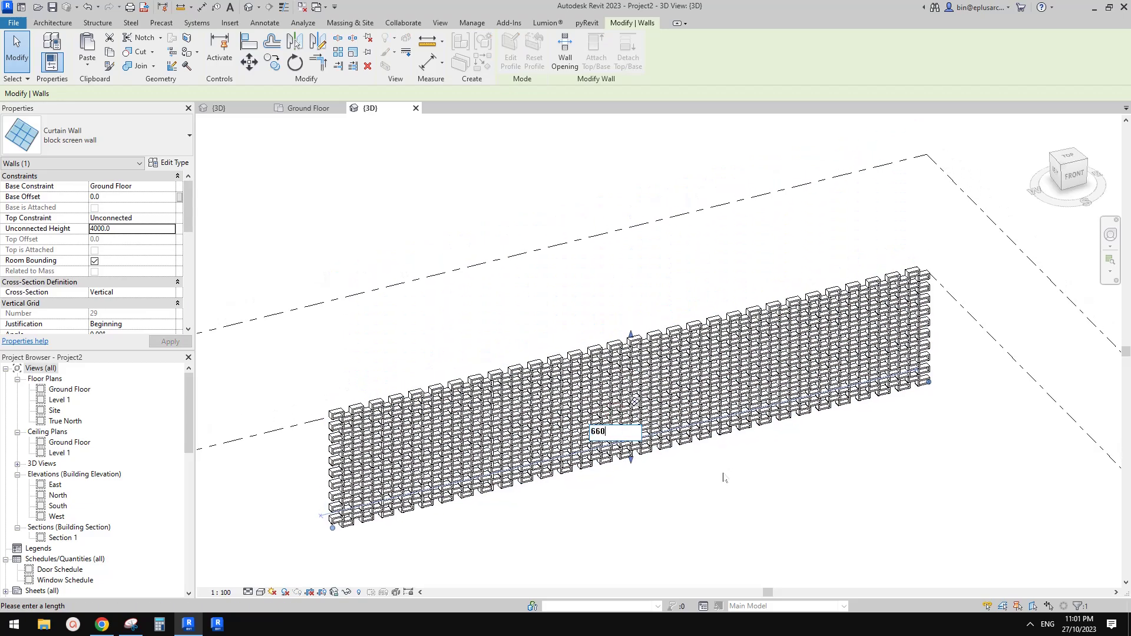
pyautogui.write('6600')
pyautogui.press('Return')
pyautogui.scroll(3, 722, 471)
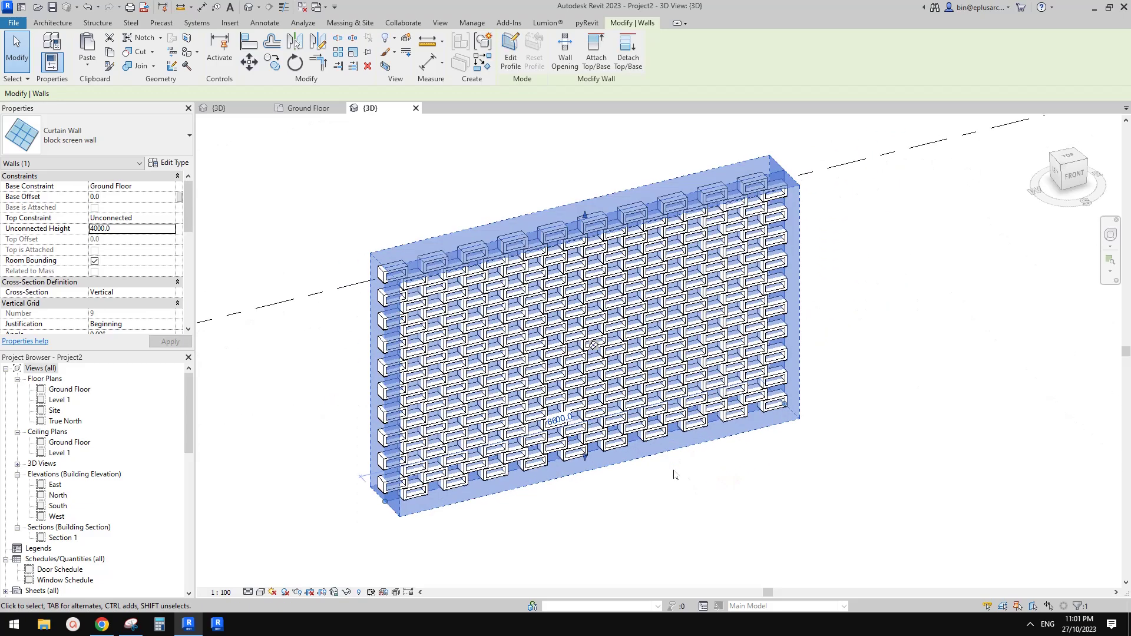
pyautogui.click(685, 475)
# - Select the block screen wall and switch the 3D view to the Shaded visual style
pyautogui.scroll(1, 652, 441)
pyautogui.click(646, 382)
pyautogui.press('Escape')
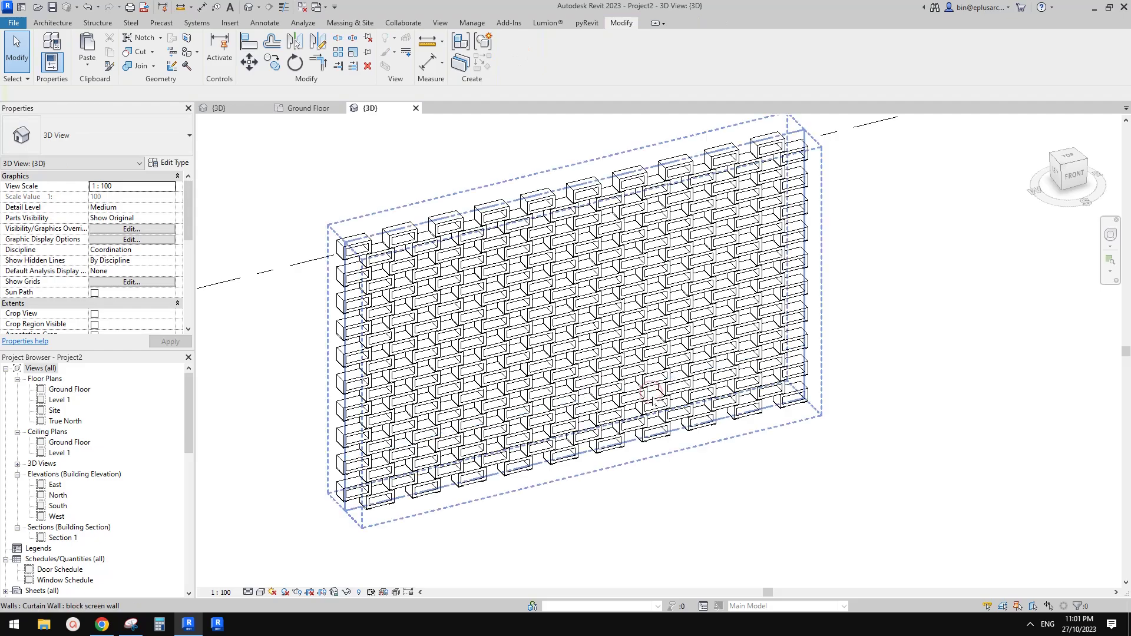
pyautogui.press('Tab')
pyautogui.click(651, 398)
pyautogui.moveTo(652, 399)
pyautogui.keyDown('shift'); pyautogui.mouseDown(button='middle')
pyautogui.moveTo(712, 374)
pyautogui.moveTo(706, 366)
pyautogui.moveTo(669, 457)
pyautogui.mouseUp(button='middle'); pyautogui.keyUp('shift')
pyautogui.press('s')
pyautogui.press('d')
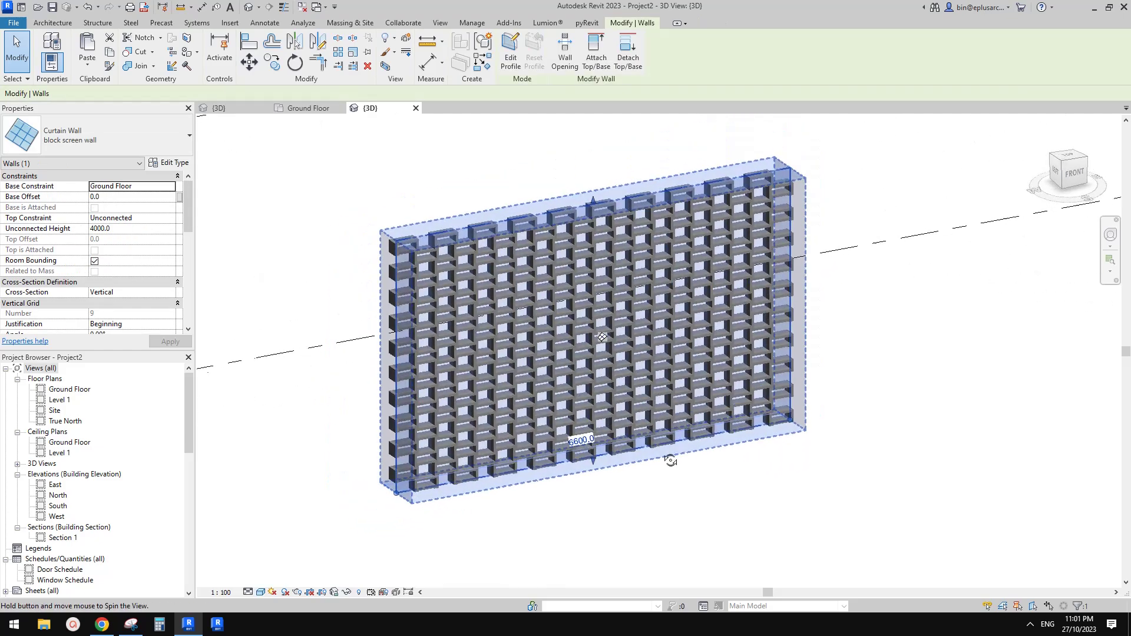
# - Turn on Automatically Embed in the block screen wall's type properties, confirm, and deselect the wall
pyautogui.scroll(2, 651, 392)
pyautogui.click(171, 163)
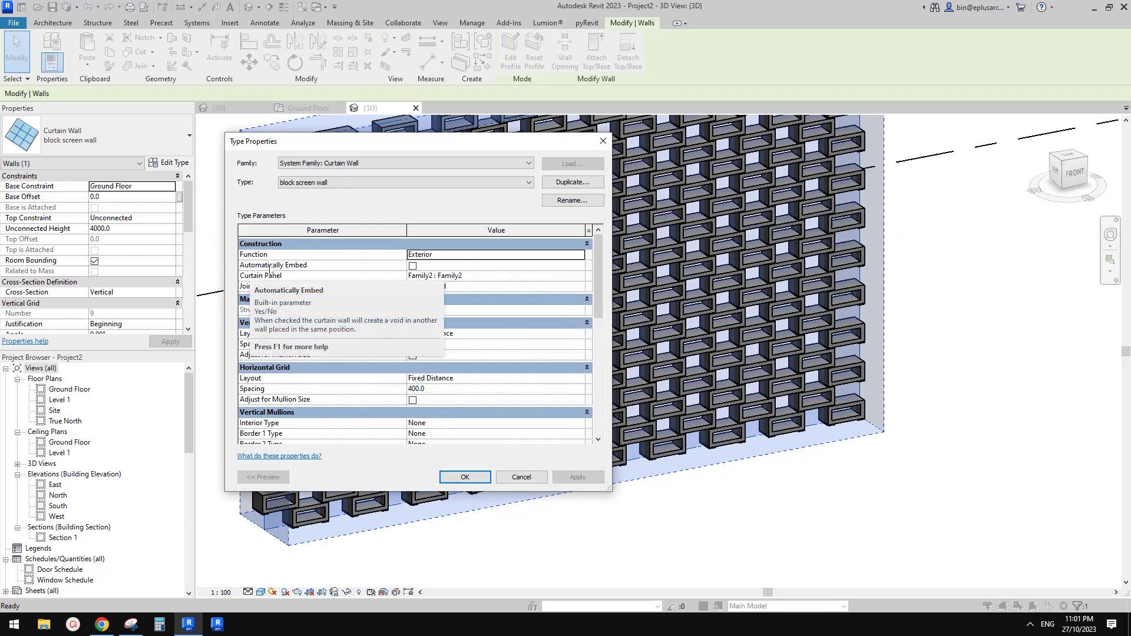
pyautogui.click(412, 267)
pyautogui.click(412, 267)
pyautogui.click(465, 477)
pyautogui.scroll(-5, 627, 514)
pyautogui.click(627, 514)
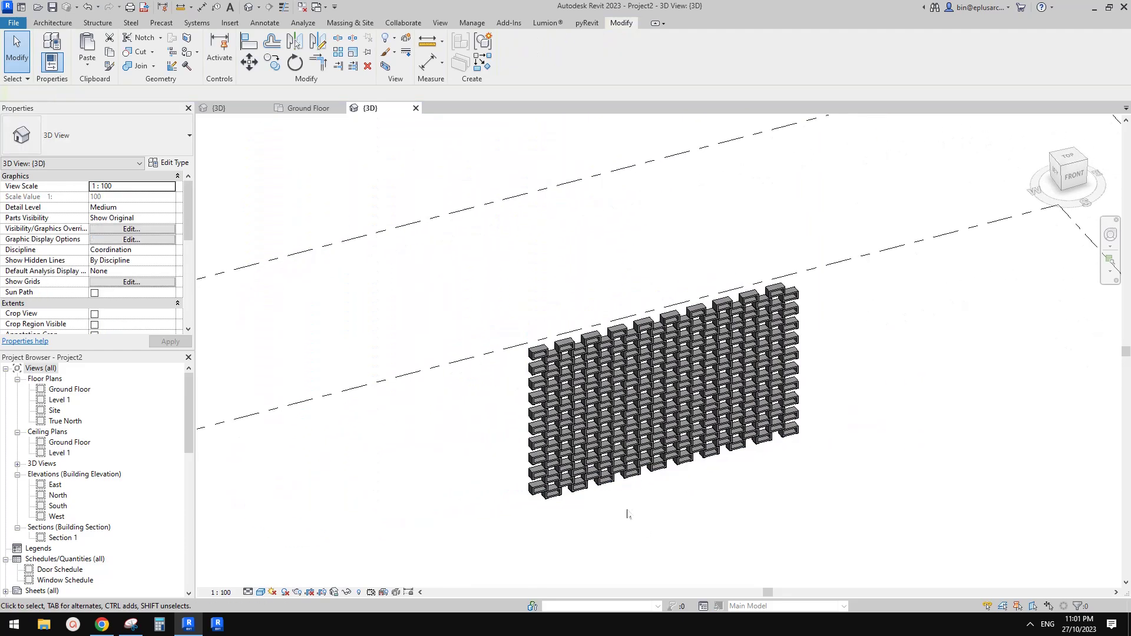
# - Draw a Generic 300mm Wall about 13300 mm long and 8000 mm high in front of the block screen wall
pyautogui.press('w')
pyautogui.press('a')
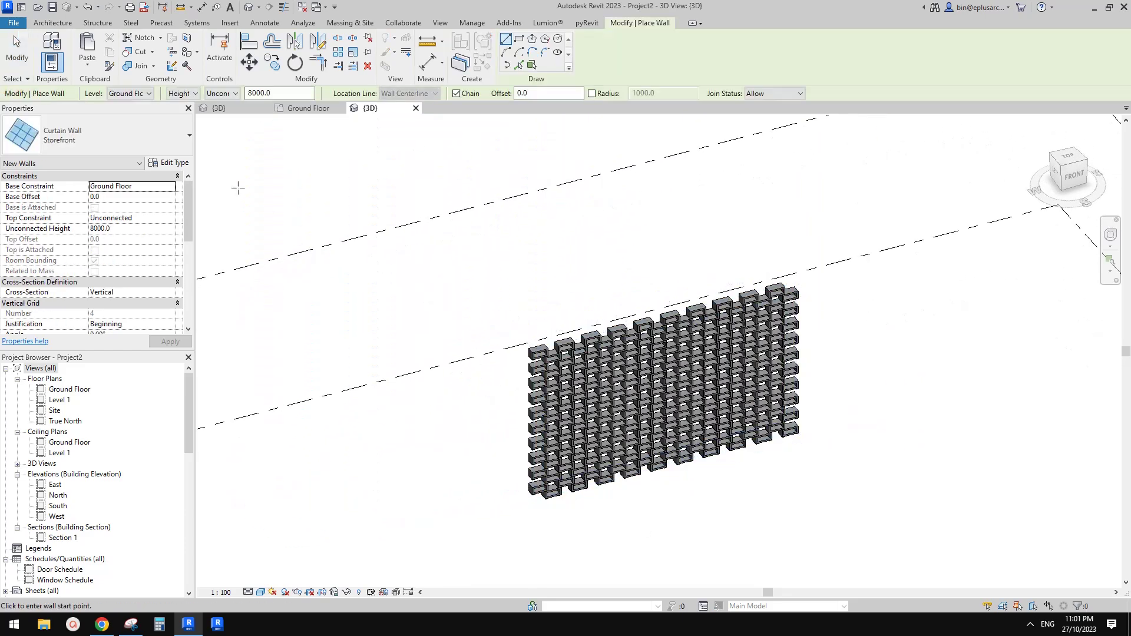
pyautogui.click(153, 139)
pyautogui.scroll(3, 157, 321)
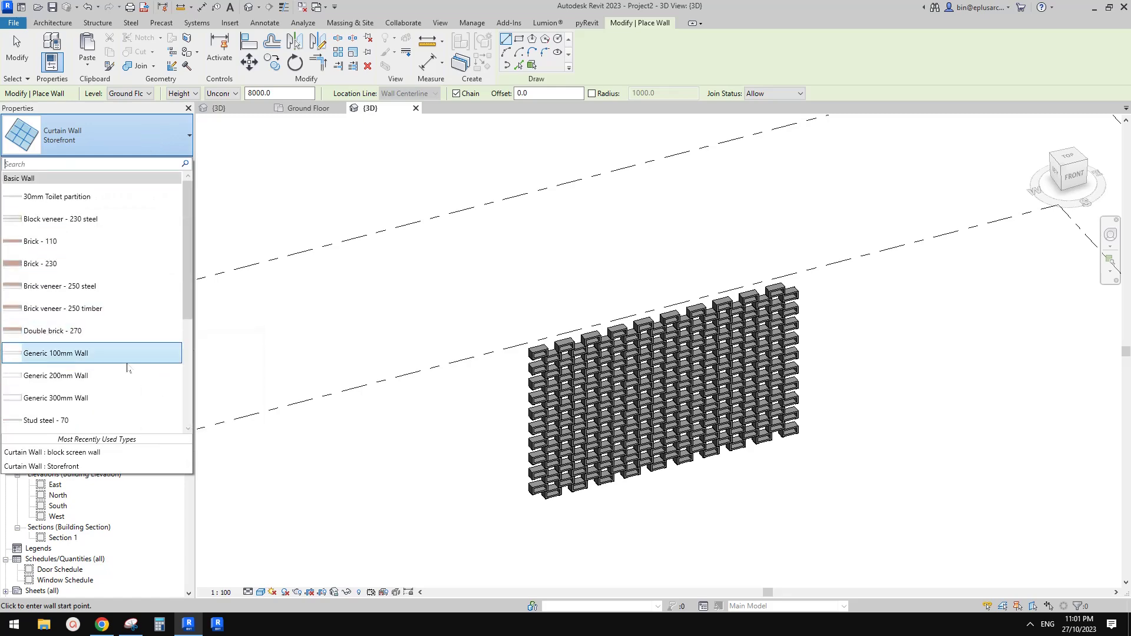
pyautogui.click(92, 402)
pyautogui.scroll(-3, 631, 540)
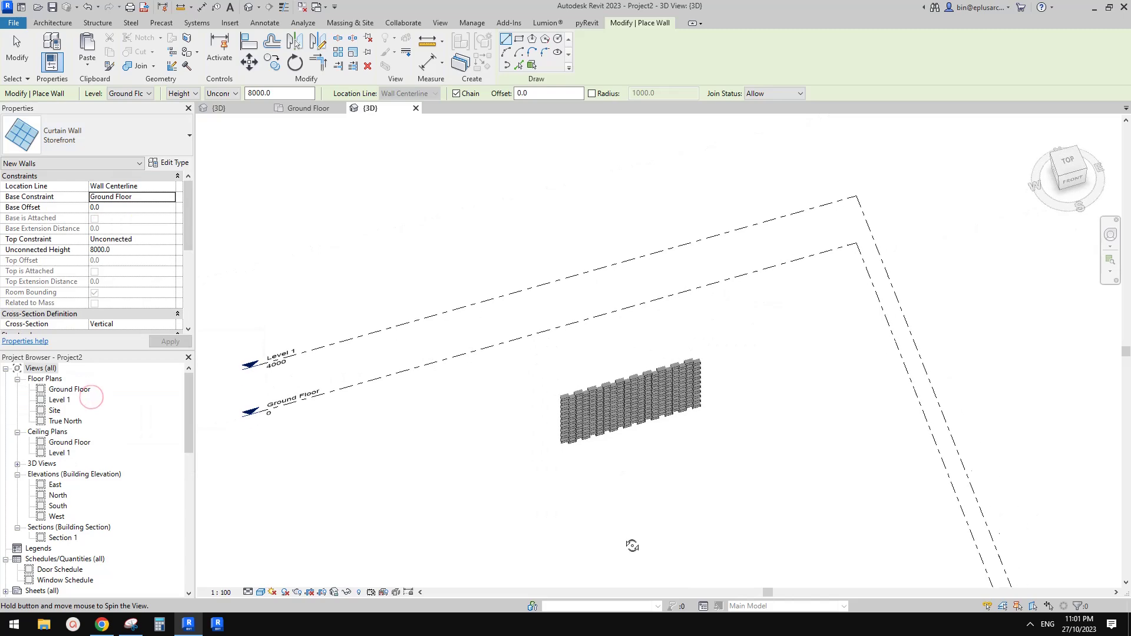
pyautogui.moveTo(631, 540); pyautogui.dragTo(634, 404, button='middle')
pyautogui.click(528, 439)
pyautogui.click(795, 367)
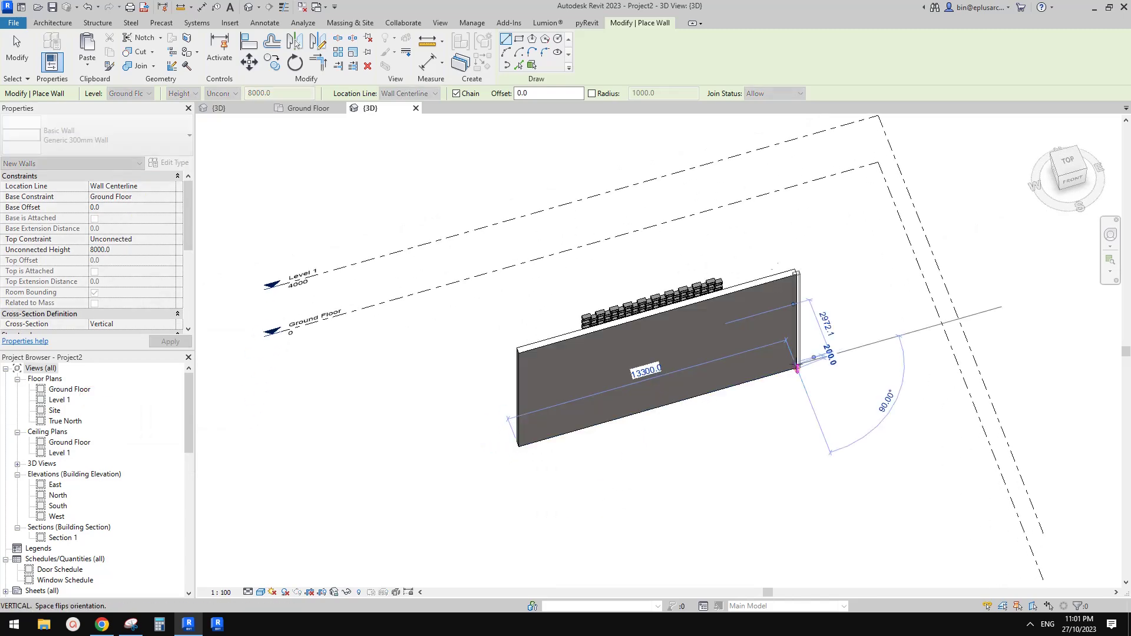
# - Align the block screen wall to the centreline of the Generic 300mm wall so it embeds in the solid wall
pyautogui.press('Escape')
pyautogui.press('Escape')
pyautogui.keyDown('shift'); pyautogui.moveTo(669, 384); pyautogui.dragTo(746, 379, button='middle'); pyautogui.keyUp('shift')
pyautogui.press('a')
pyautogui.press('l')
pyautogui.scroll(4, 747, 333)
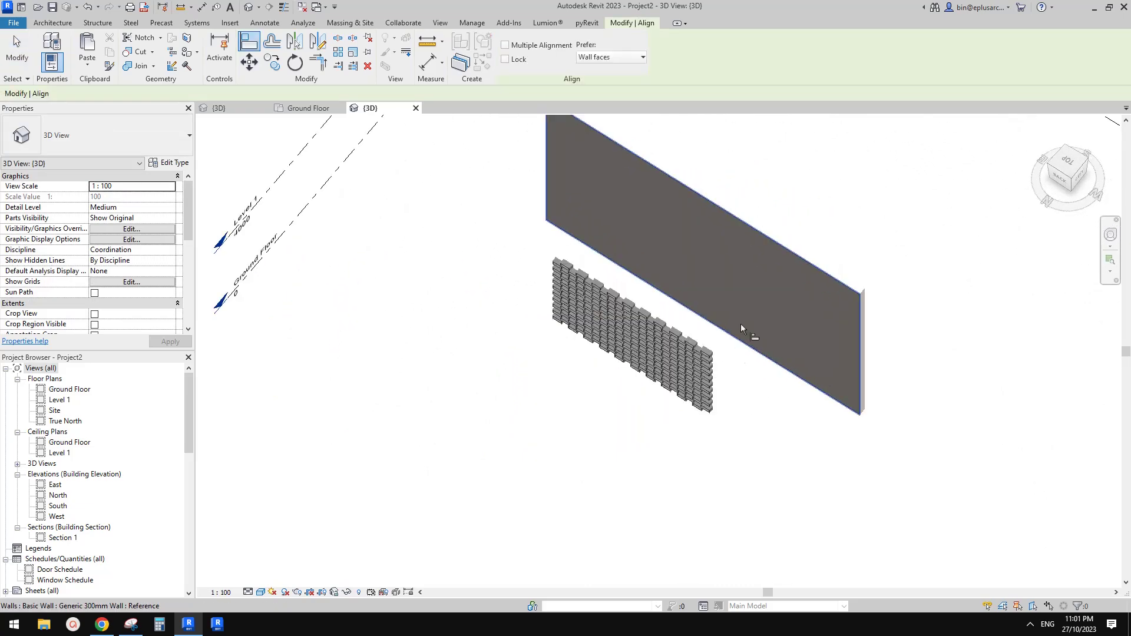
pyautogui.click(752, 243)
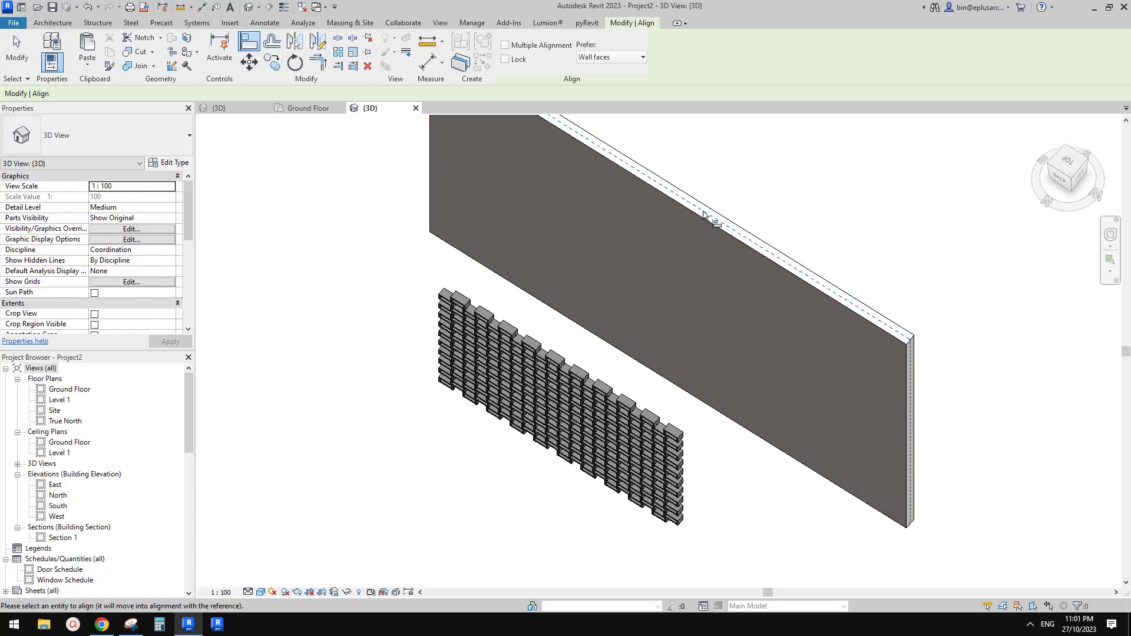
pyautogui.scroll(-3, 773, 270)
pyautogui.keyDown('shift'); pyautogui.moveTo(773, 271); pyautogui.dragTo(766, 312, button='middle'); pyautogui.keyUp('shift')
pyautogui.scroll(2, 780, 341)
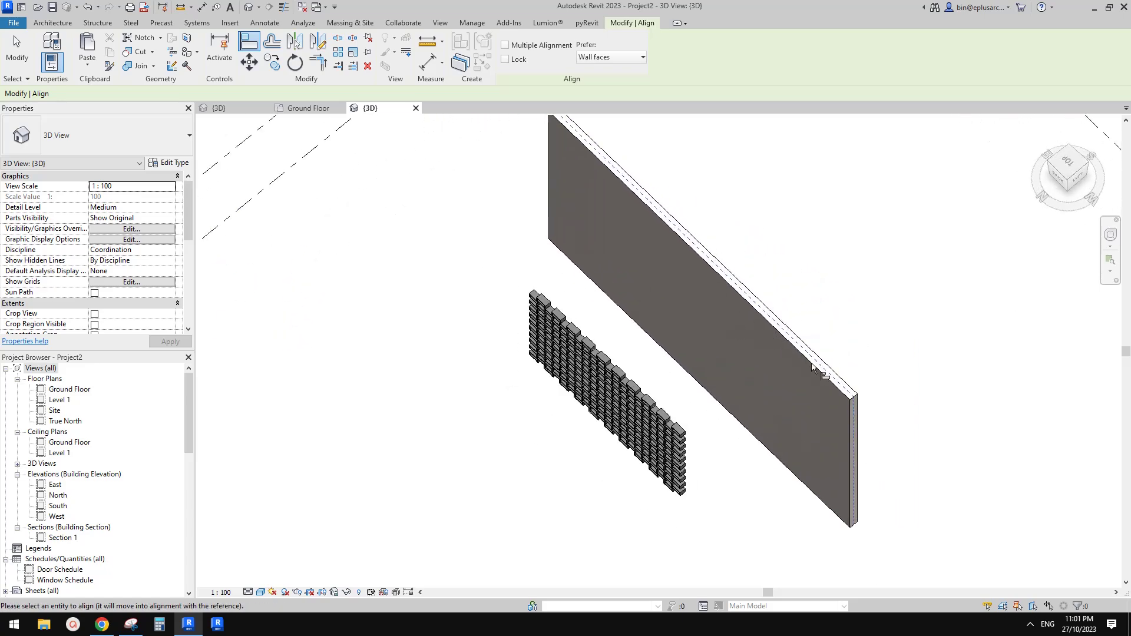
pyautogui.click(637, 386)
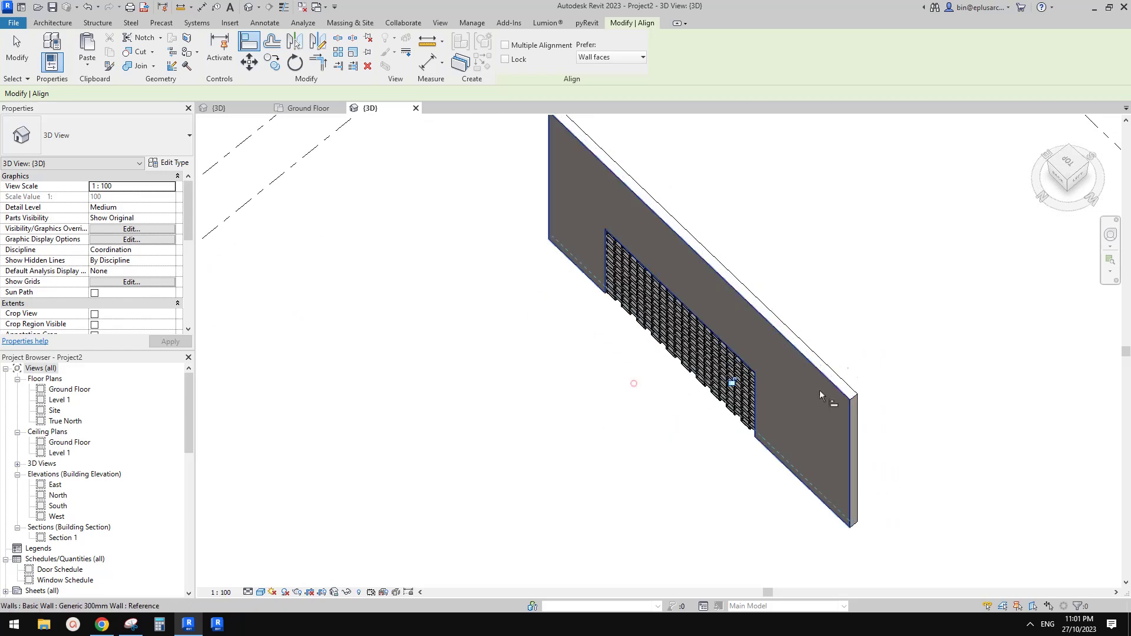
pyautogui.press('Escape')
# - Inspect the embedded block screen wall and its opening in the solid wall from several angles
pyautogui.scroll(2, 685, 422)
pyautogui.keyDown('shift'); pyautogui.moveTo(685, 422); pyautogui.dragTo(808, 285, button='middle'); pyautogui.keyUp('shift')
pyautogui.click(537, 282)
pyautogui.moveTo(536, 282); pyautogui.dragTo(752, 313, button='middle')
pyautogui.keyDown('shift'); pyautogui.moveTo(738, 262); pyautogui.dragTo(882, 274, button='middle'); pyautogui.keyUp('shift')
pyautogui.click(860, 383)
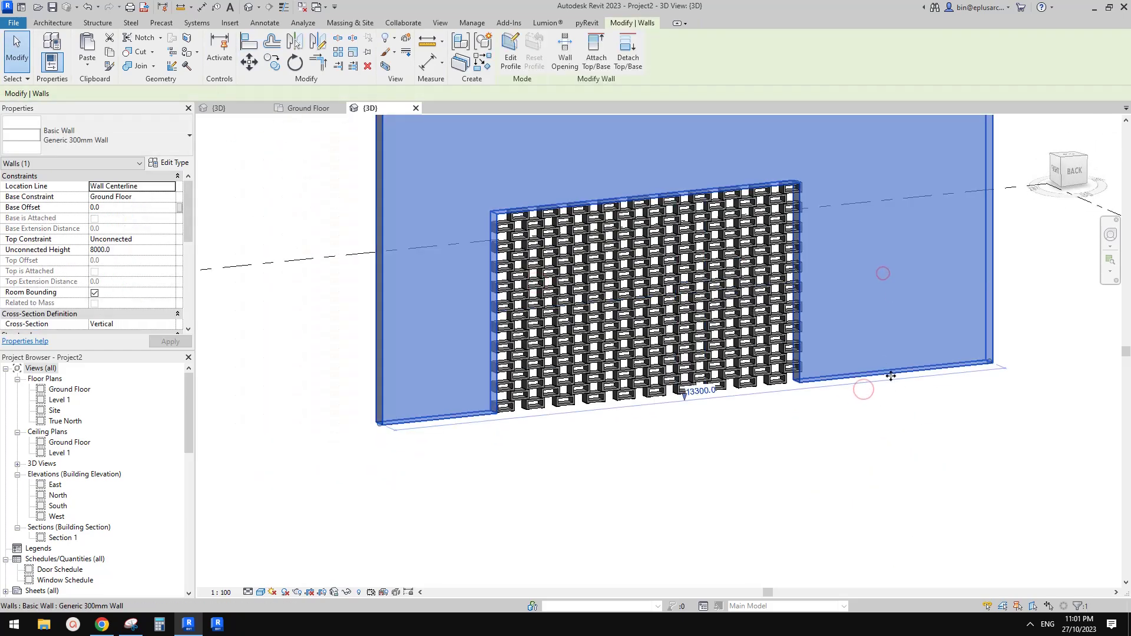
pyautogui.click(745, 418)
pyautogui.keyDown('shift'); pyautogui.moveTo(745, 419); pyautogui.dragTo(848, 512, button='middle'); pyautogui.keyUp('shift')
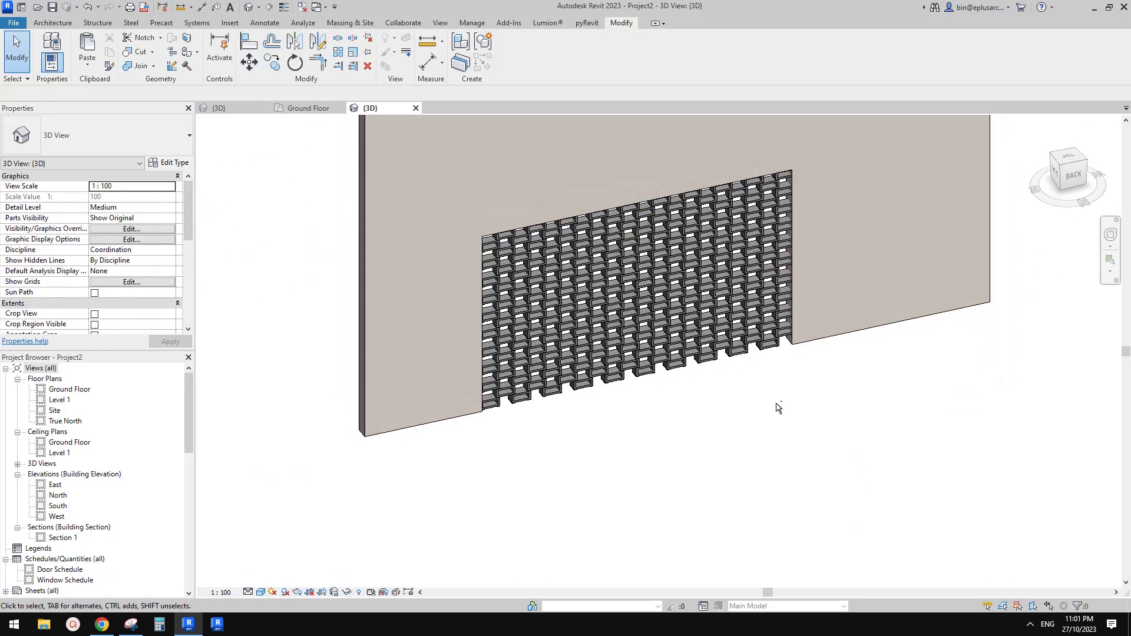
pyautogui.click(740, 353)
pyautogui.keyDown('shift'); pyautogui.moveTo(740, 353); pyautogui.dragTo(748, 458, button='middle'); pyautogui.keyUp('shift')
pyautogui.scroll(-2, 573, 449)
# - Stretch one end of the Generic 300mm wall outward to a total length of about 16800 mm
pyautogui.click(481, 382)
pyautogui.moveTo(481, 414); pyautogui.dragTo(502, 387, button='middle')
pyautogui.moveTo(470, 412); pyautogui.dragTo(374, 438)
pyautogui.click(510, 421)
# - Set the block screen wall's length to 13200 mm and its unconnected height to 6000 mm
pyautogui.click(628, 376)
pyautogui.scroll(2, 628, 378)
pyautogui.click(642, 384)
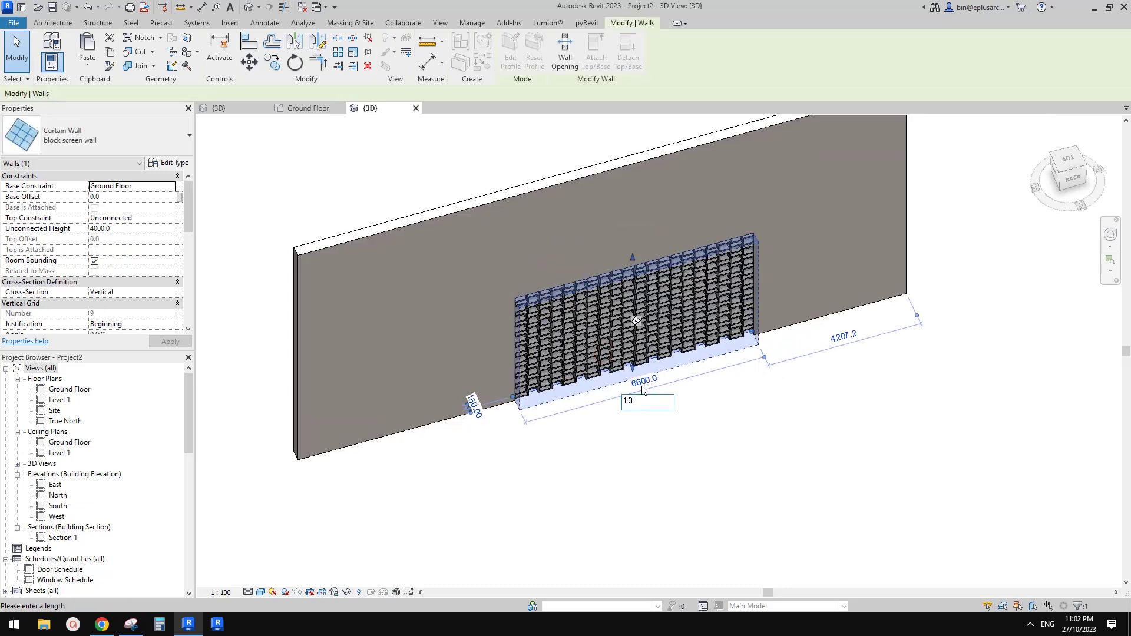
pyautogui.press('Return')
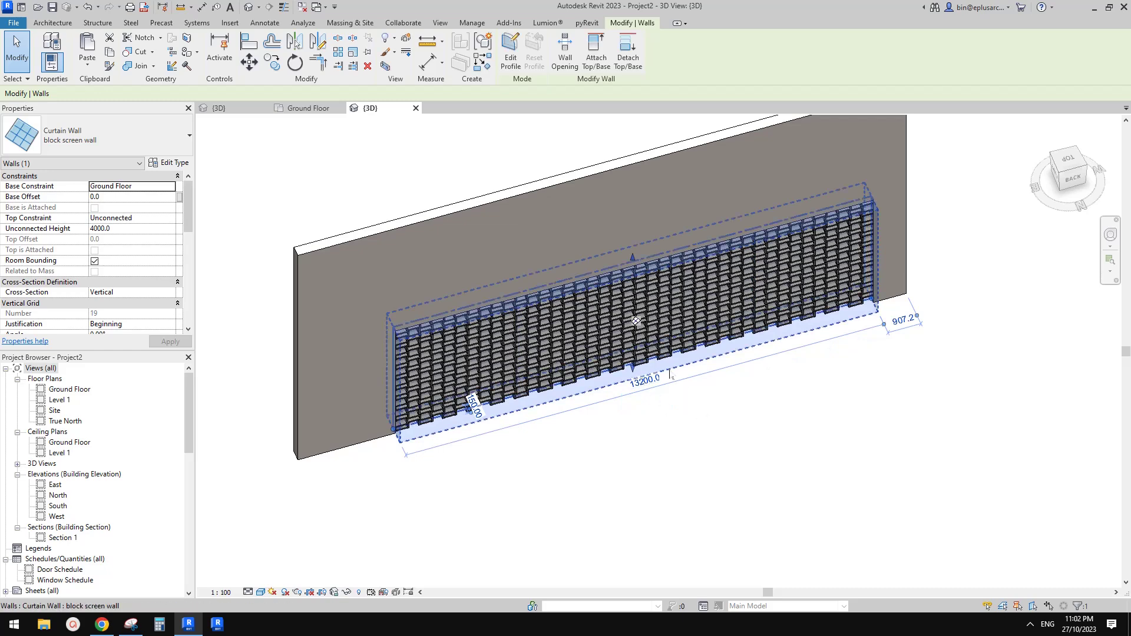
pyautogui.click(149, 238)
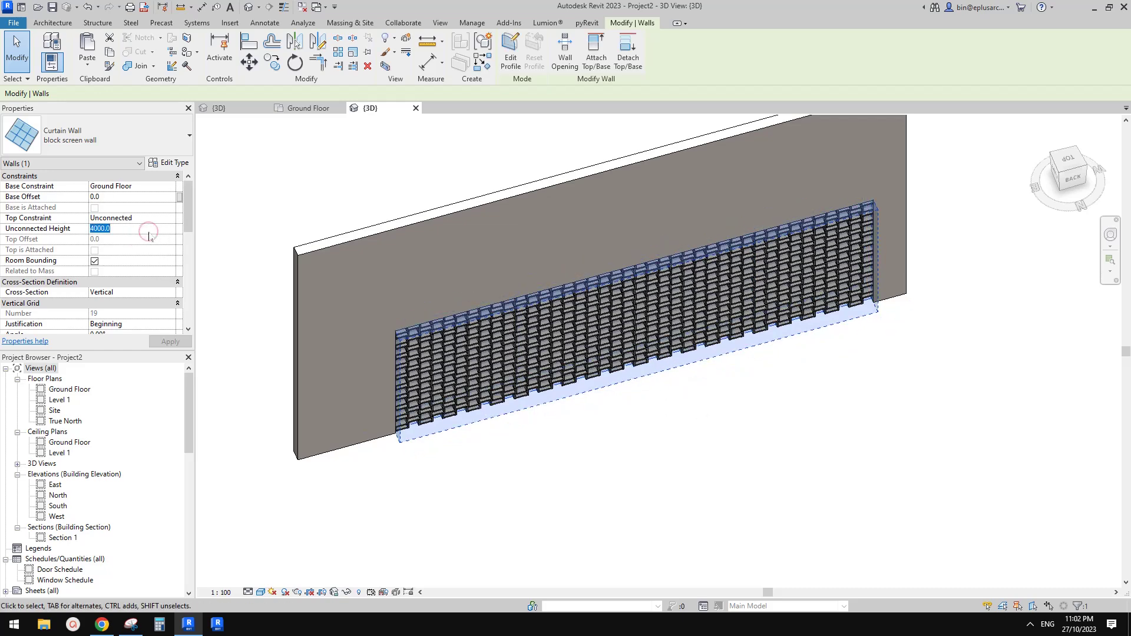
pyautogui.click(726, 392)
# - Extend the Generic 300mm wall beyond the block screen to a total length of about 18200 mm
pyautogui.scroll(-1, 724, 392)
pyautogui.keyDown('shift'); pyautogui.moveTo(724, 393); pyautogui.dragTo(754, 316, button='middle'); pyautogui.keyUp('shift')
pyautogui.scroll(2, 722, 350)
pyautogui.keyDown('shift'); pyautogui.moveTo(723, 350); pyautogui.dragTo(902, 380, button='middle'); pyautogui.keyUp('shift')
pyautogui.click(881, 334)
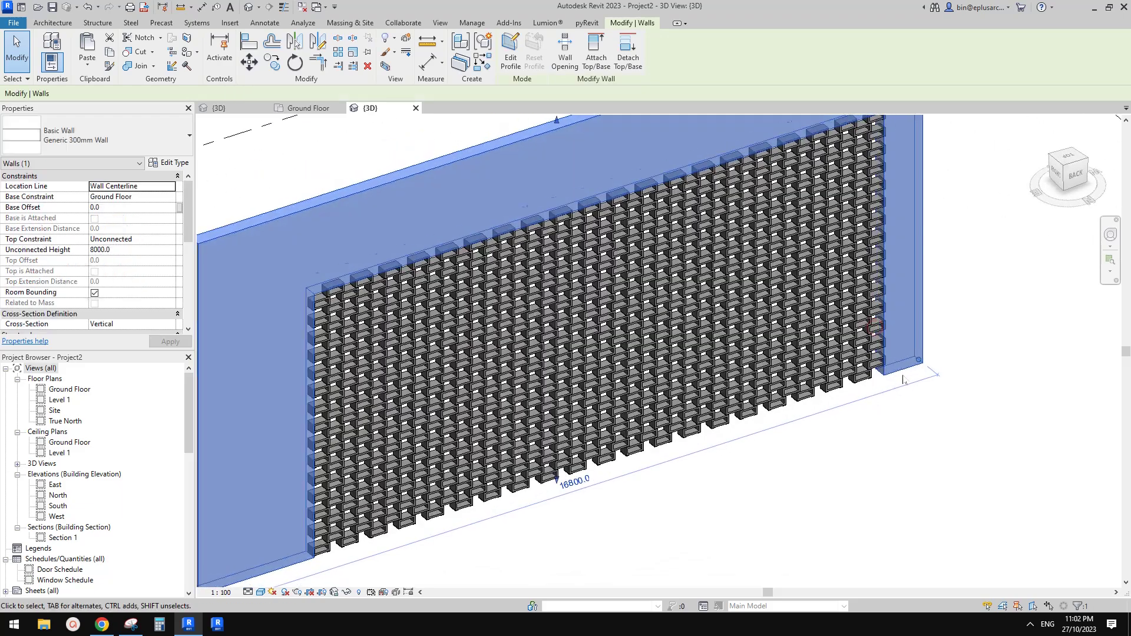
pyautogui.scroll(-5, 883, 382)
pyautogui.scroll(3, 863, 382)
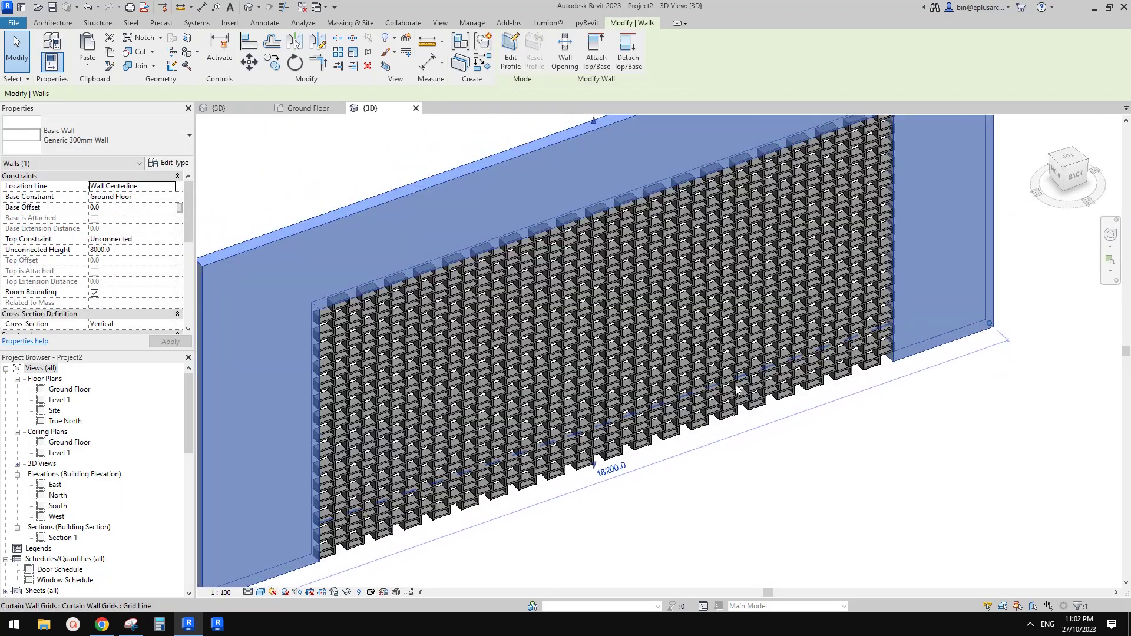
# - Deselect the solid wall and examine the block screen wall's panels and grid lines along its lower edge
pyautogui.scroll(-4, 737, 386)
pyautogui.keyDown('shift'); pyautogui.moveTo(737, 385); pyautogui.dragTo(635, 441, button='middle'); pyautogui.keyUp('shift')
pyautogui.scroll(3, 690, 404)
pyautogui.click(724, 446)
pyautogui.press('Tab')
pyautogui.press('Tab')
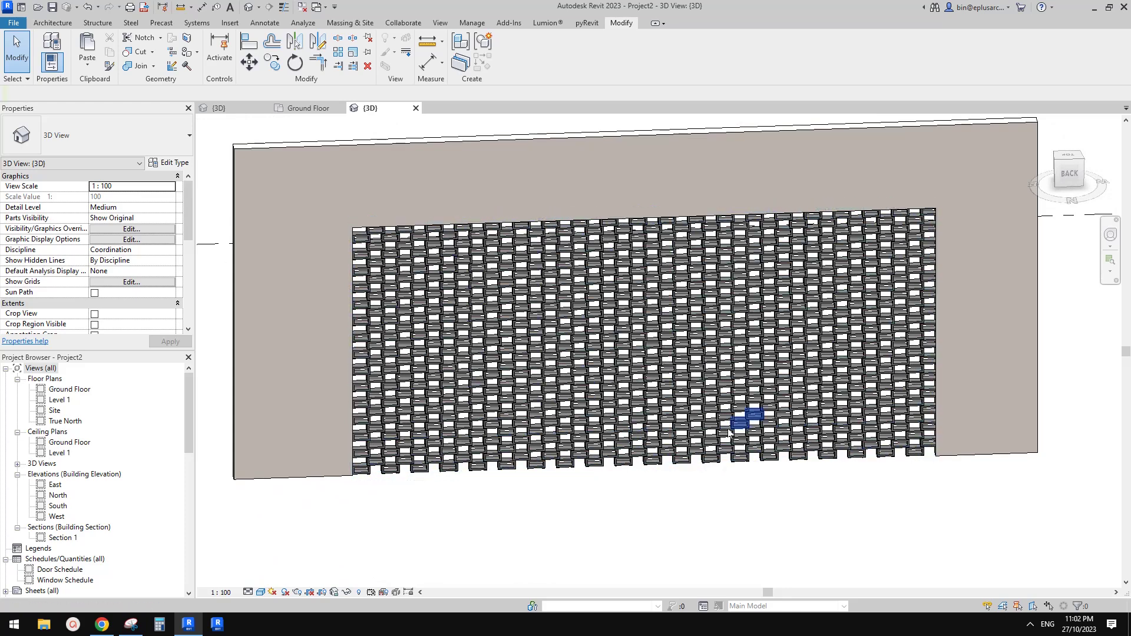
pyautogui.scroll(3, 683, 466)
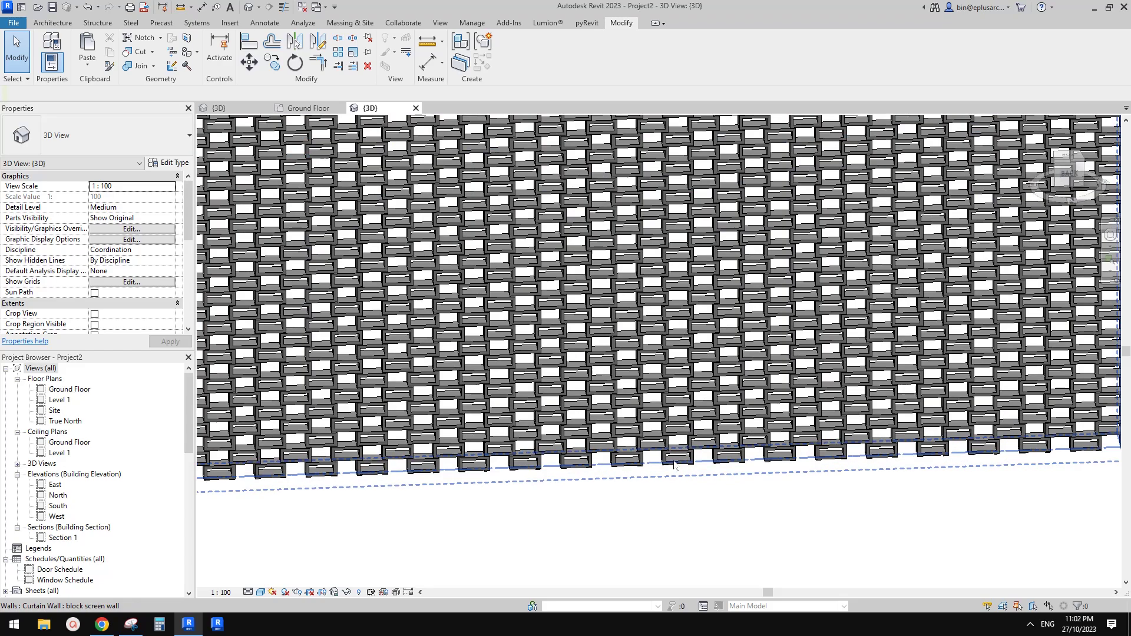
pyautogui.press('Tab')
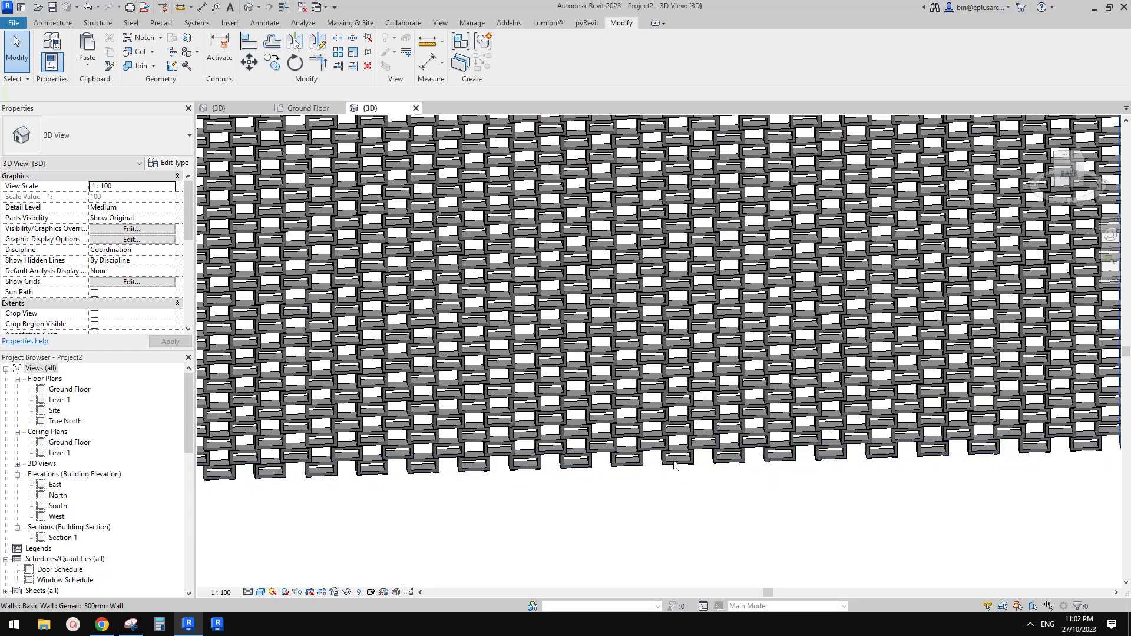
pyautogui.keyDown('shift'); pyautogui.moveTo(674, 465); pyautogui.dragTo(680, 428, button='middle'); pyautogui.keyUp('shift')
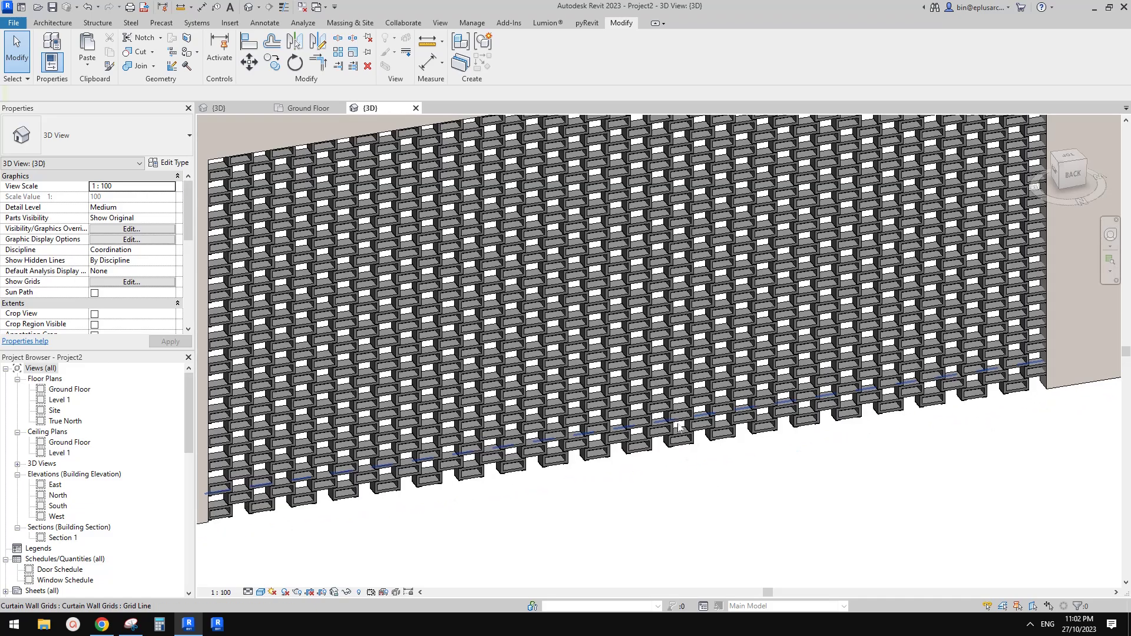
pyautogui.scroll(-2, 857, 367)
pyautogui.moveTo(685, 295); pyautogui.dragTo(722, 312, button='middle')
pyautogui.press('Tab')
# - Set the block screen wall type's vertical grid spacing to 800 mm and horizontal grid spacing to 500 mm
pyautogui.click(666, 300)
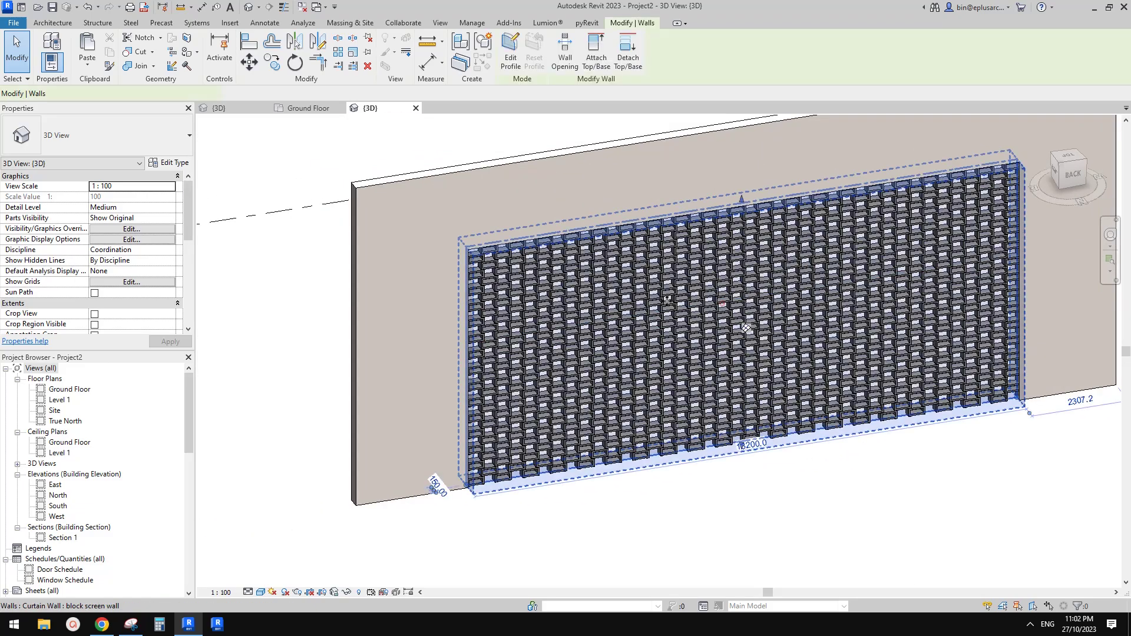
pyautogui.scroll(-5, 120, 259)
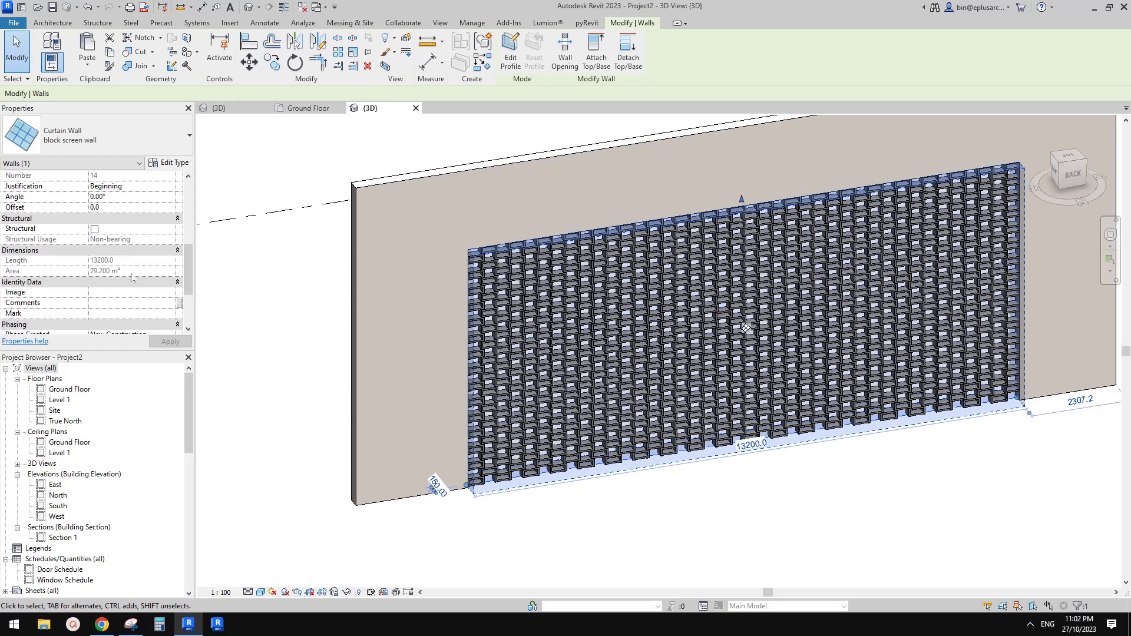
pyautogui.scroll(5, 133, 278)
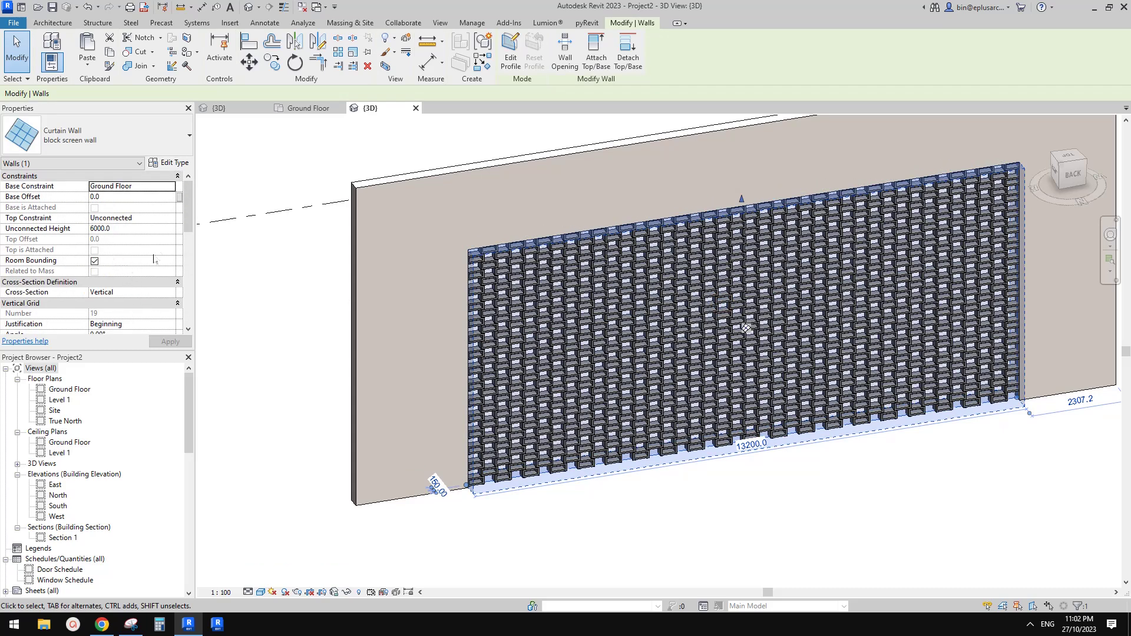
pyautogui.click(169, 163)
pyautogui.click(445, 344)
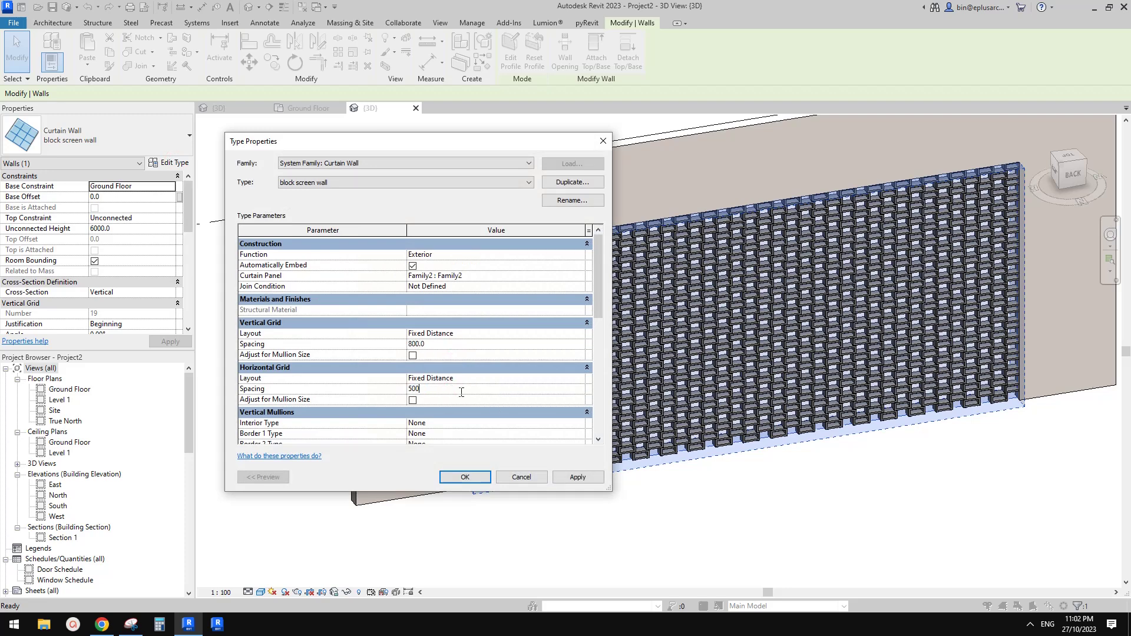
pyautogui.click(488, 477)
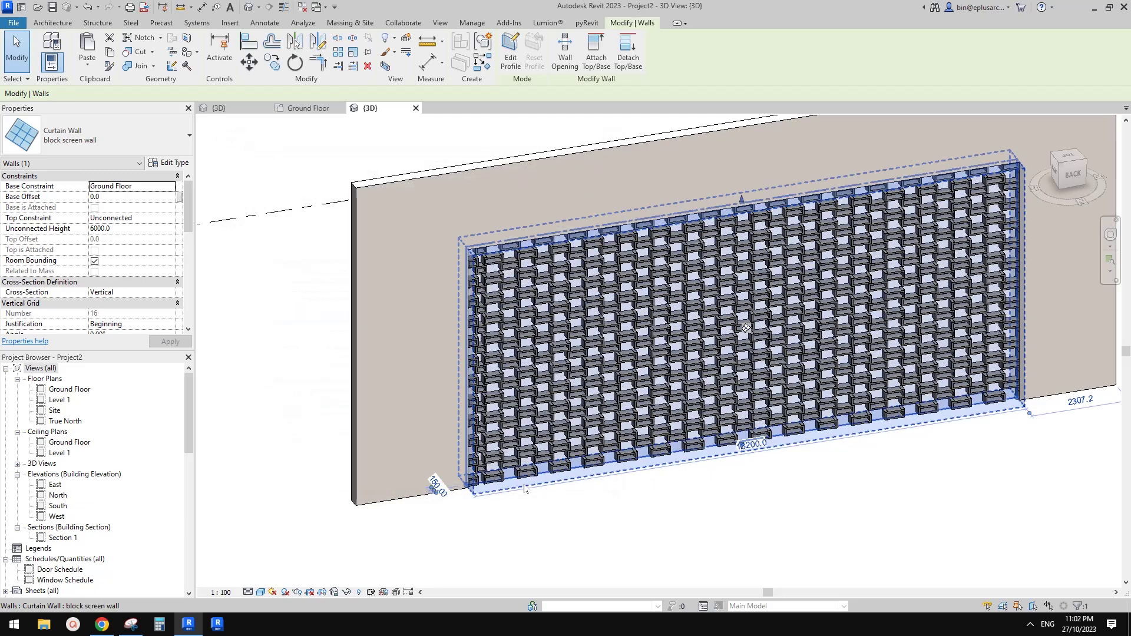
pyautogui.scroll(5, 801, 412)
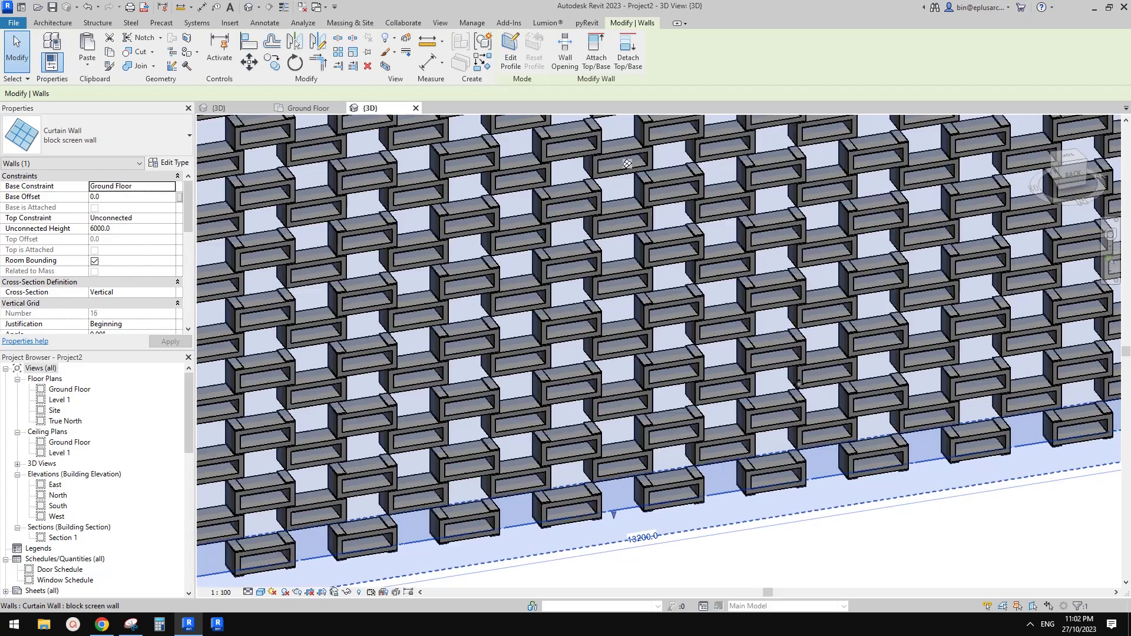
pyautogui.keyDown('shift'); pyautogui.moveTo(807, 373); pyautogui.dragTo(816, 408, button='middle'); pyautogui.keyUp('shift')
pyautogui.scroll(2, 769, 374)
pyautogui.scroll(-4, 783, 355)
pyautogui.scroll(-1, 812, 380)
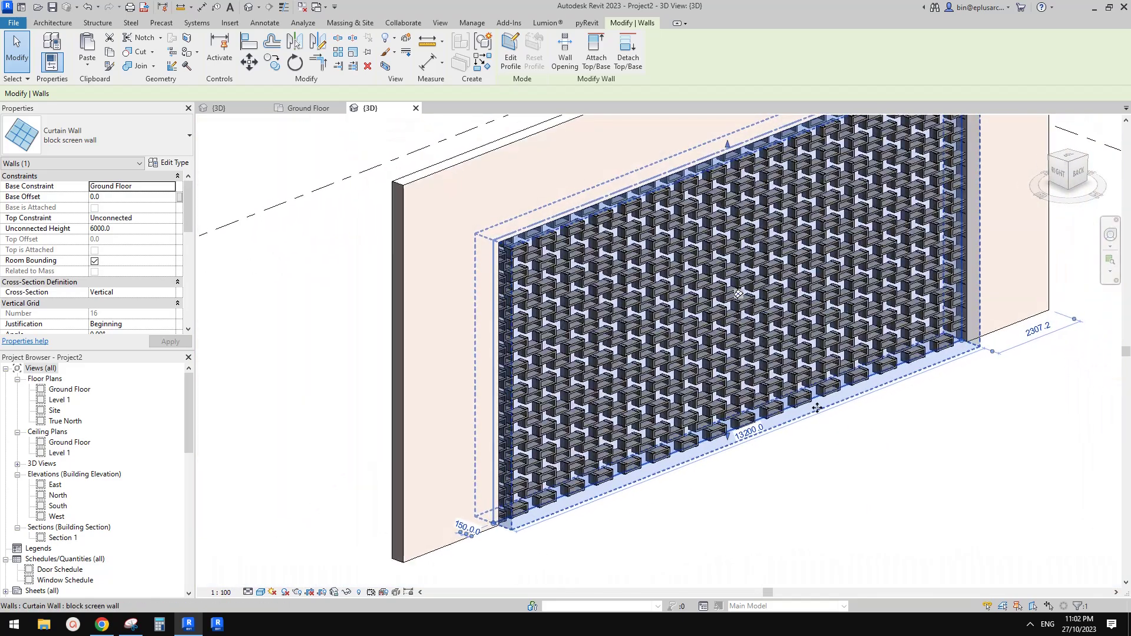
# - Review the Family2 block panel in its Exterior elevation, Ref. Level plan and 3D view
pyautogui.click(231, 109)
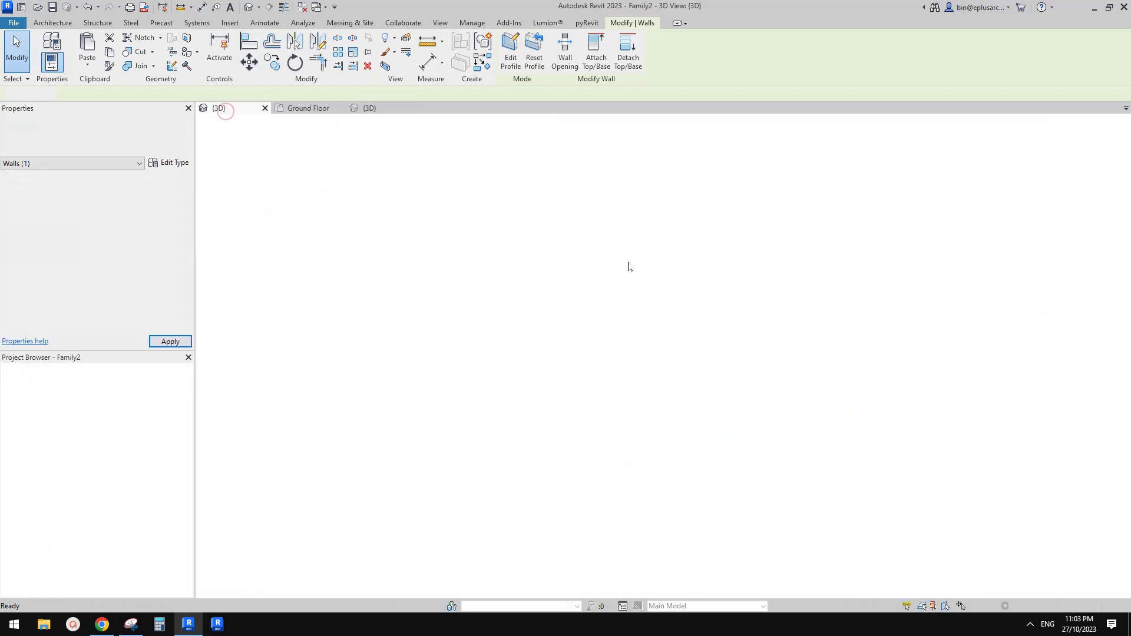
pyautogui.doubleClick(51, 463)
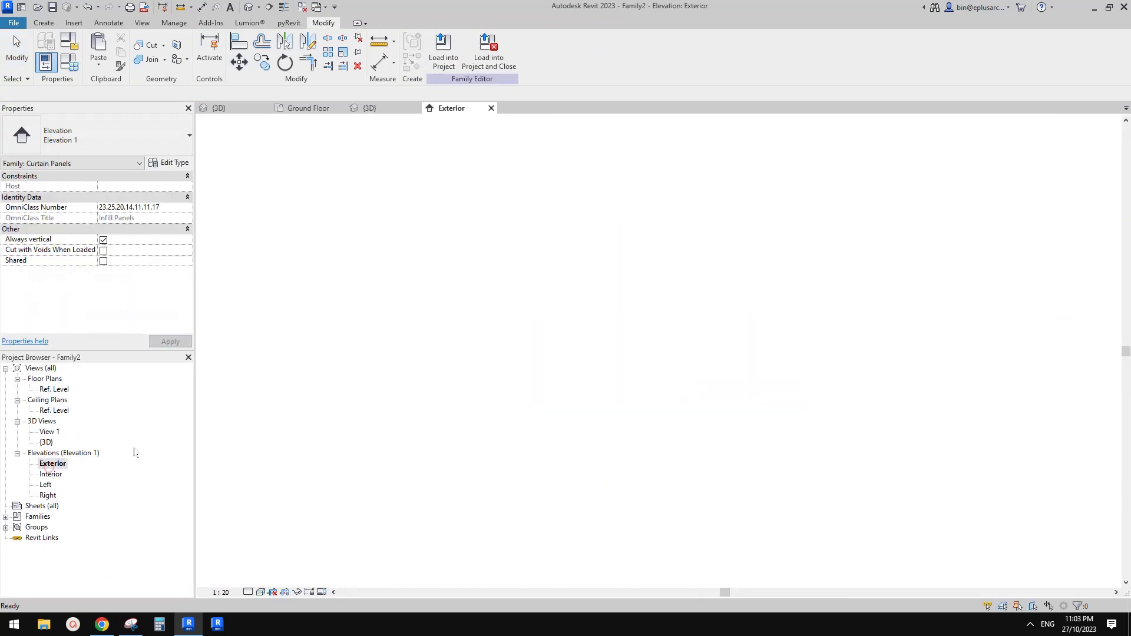
pyautogui.scroll(4, 640, 467)
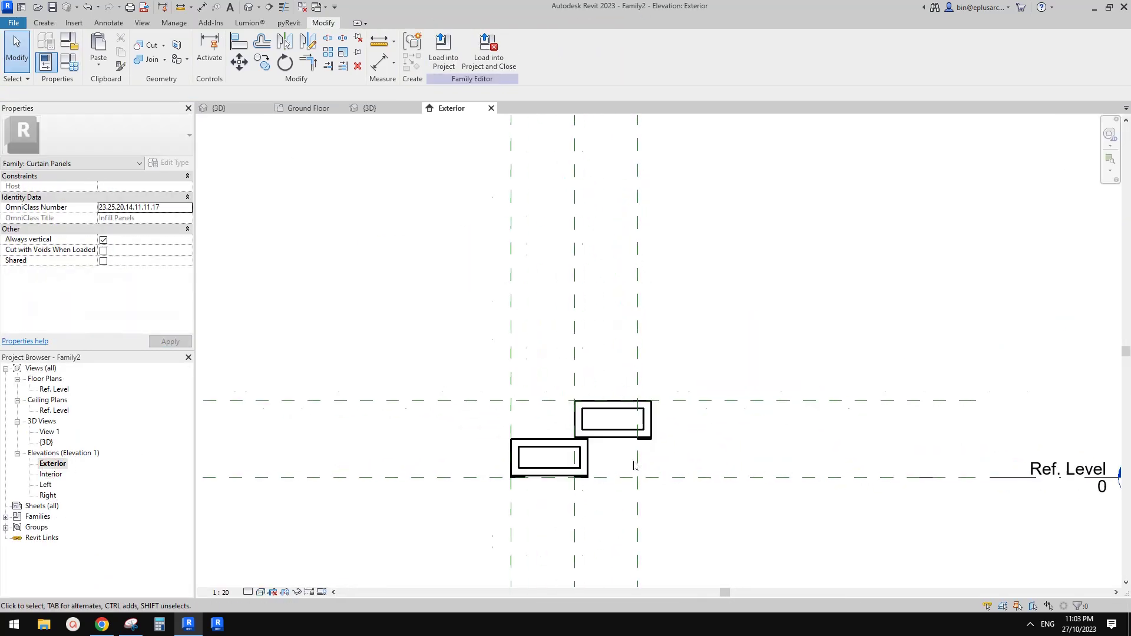
pyautogui.scroll(-2, 672, 449)
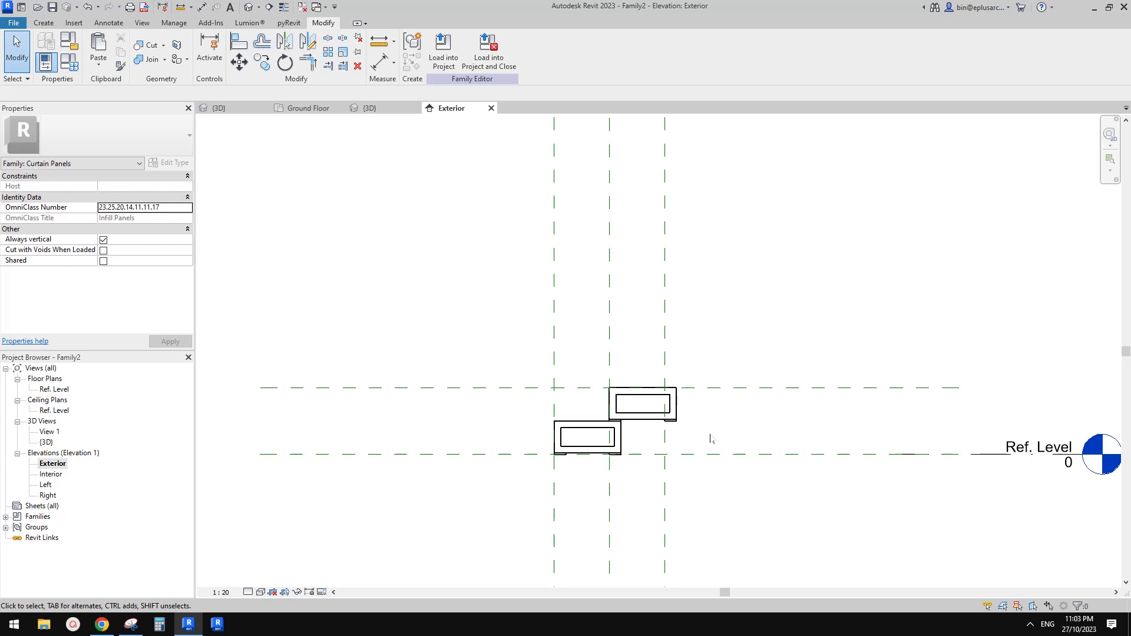
pyautogui.scroll(-2, 700, 433)
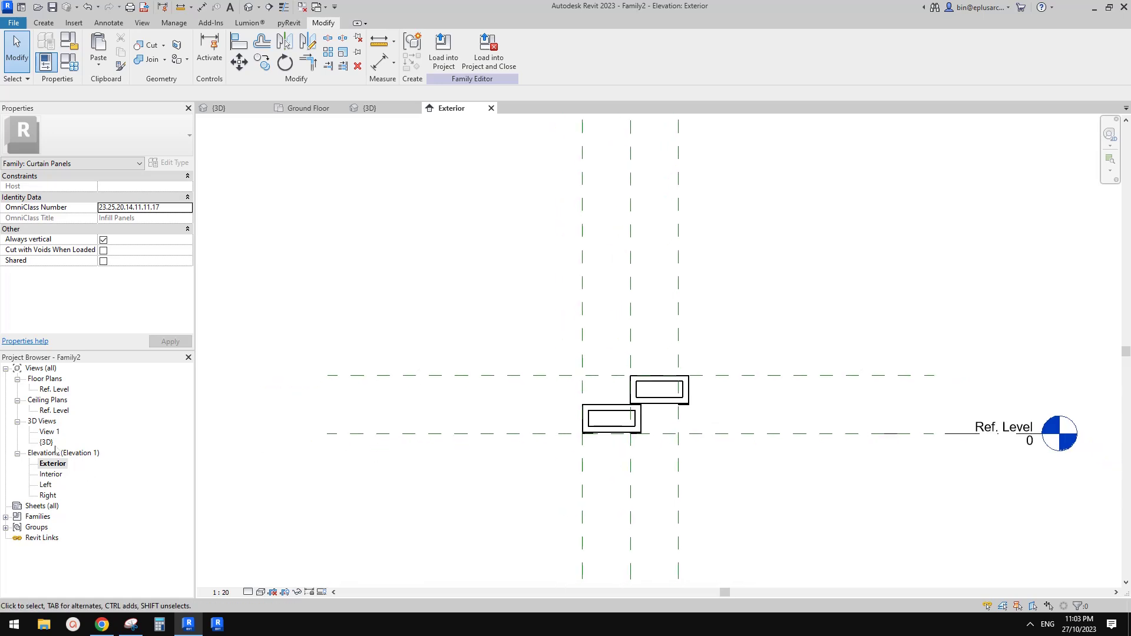
pyautogui.doubleClick(54, 389)
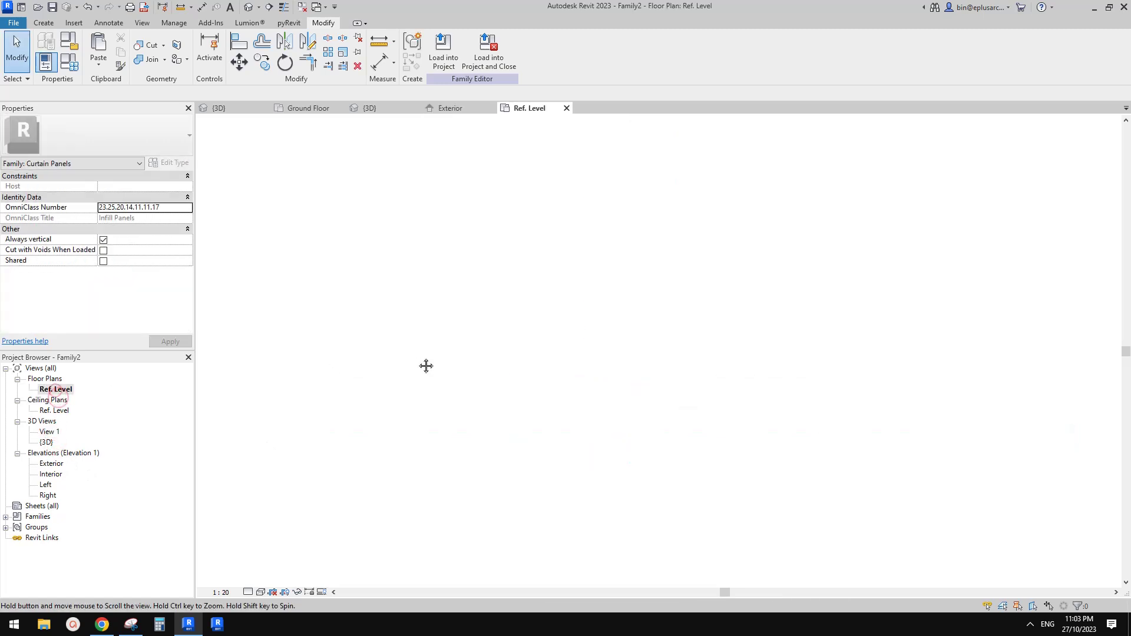
pyautogui.click(245, 8)
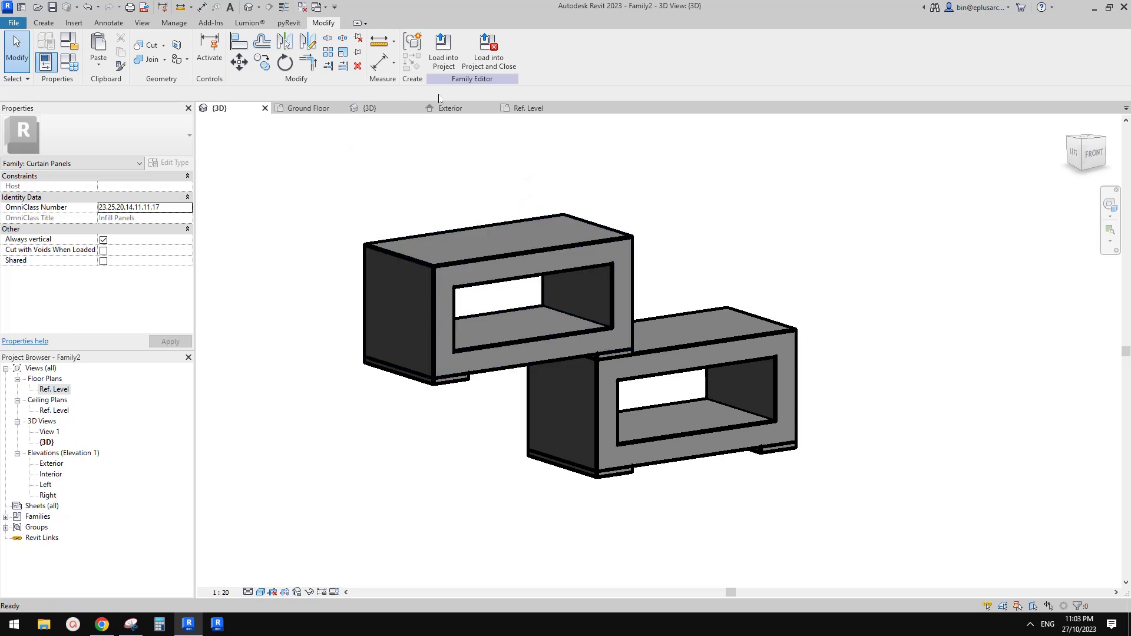
pyautogui.click(467, 110)
pyautogui.click(527, 110)
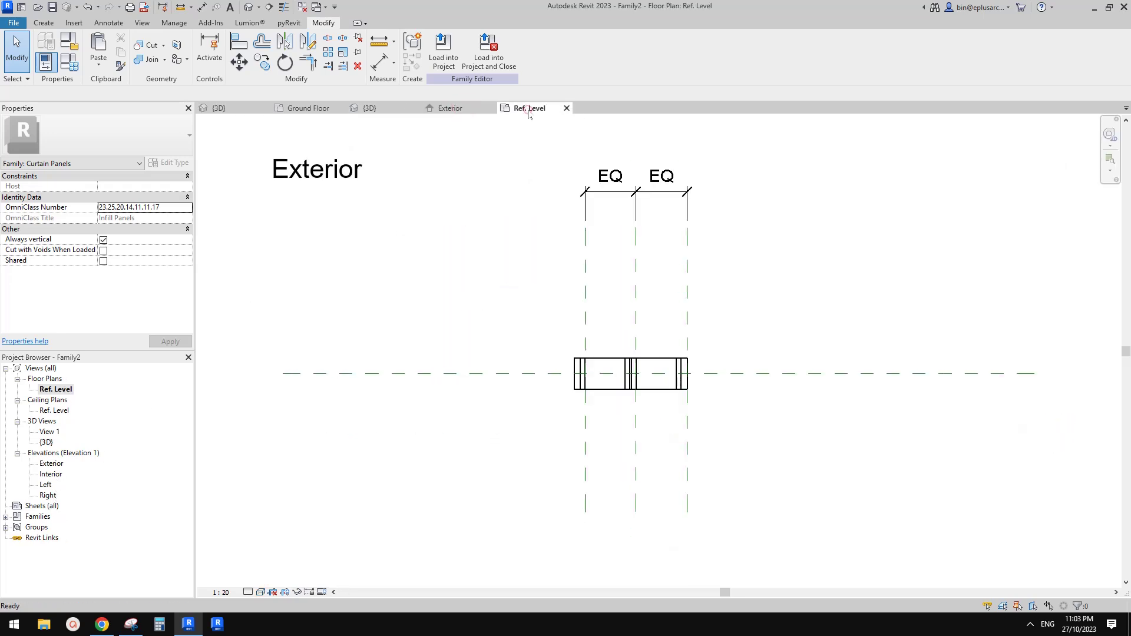
# - Return to the project's 3D view and undo the block screen wall's grid spacing change
pyautogui.click(383, 109)
pyautogui.moveTo(784, 340)
pyautogui.keyDown('shift'); pyautogui.mouseDown(button='middle')
pyautogui.moveTo(767, 340)
pyautogui.moveTo(774, 349)
pyautogui.mouseUp(button='middle'); pyautogui.keyUp('shift')
pyautogui.click(774, 349)
pyautogui.scroll(3, 787, 424)
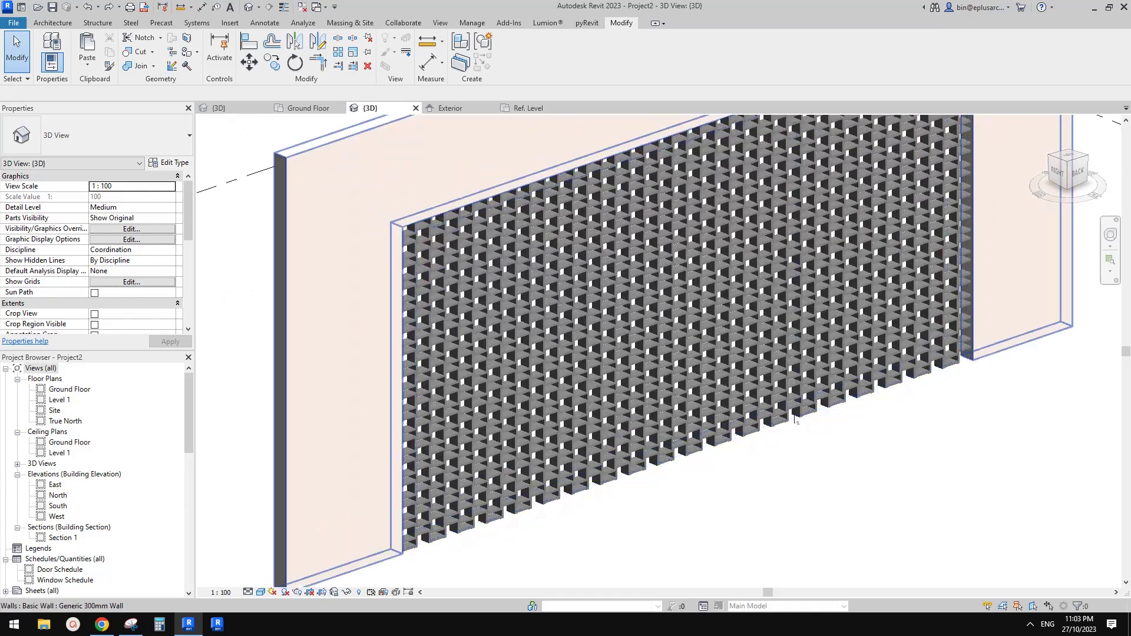
pyautogui.click(785, 423)
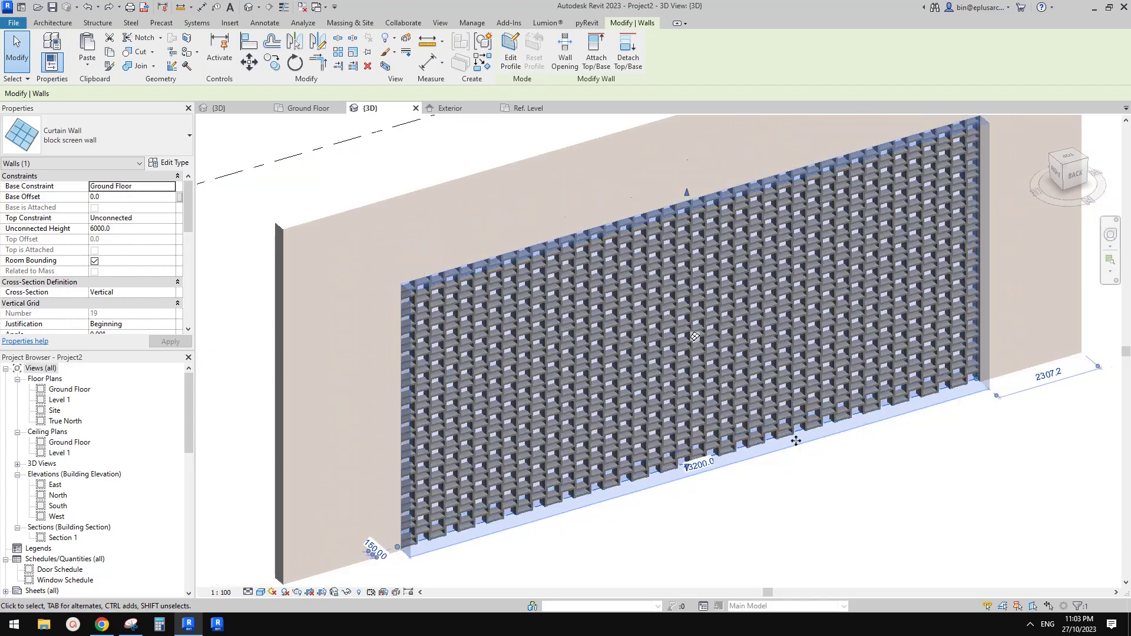
pyautogui.click(821, 459)
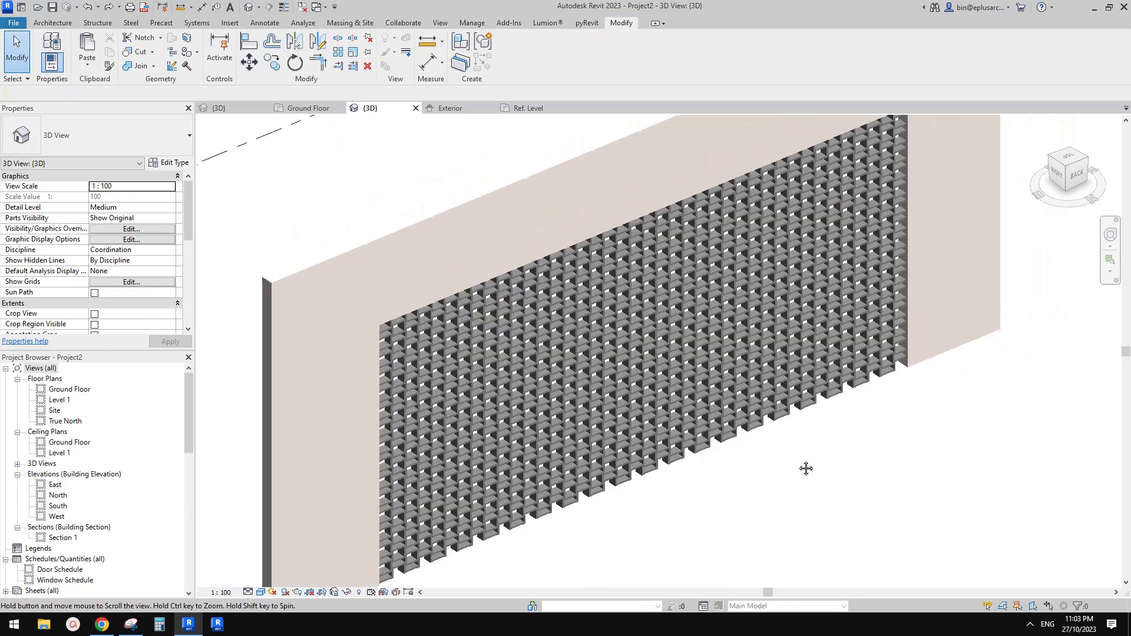